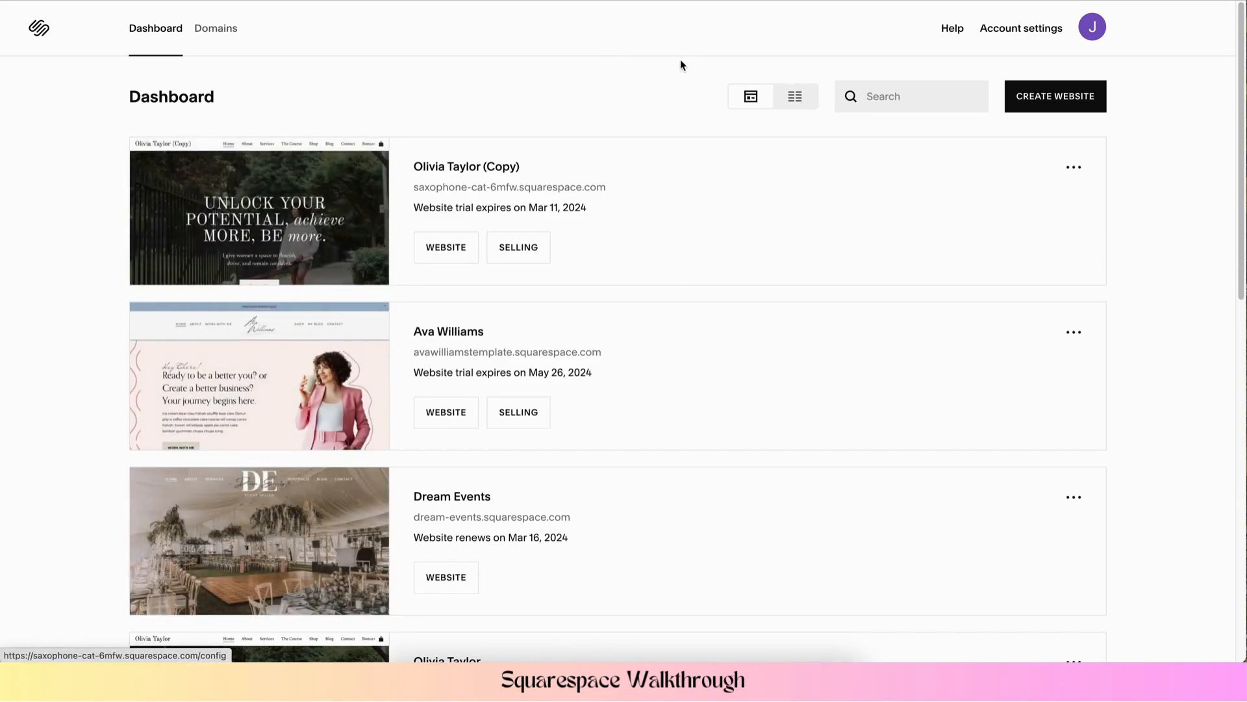
Open the first website on the dashboard, show its list of pages and preview the About page
mouse_move(259, 220)
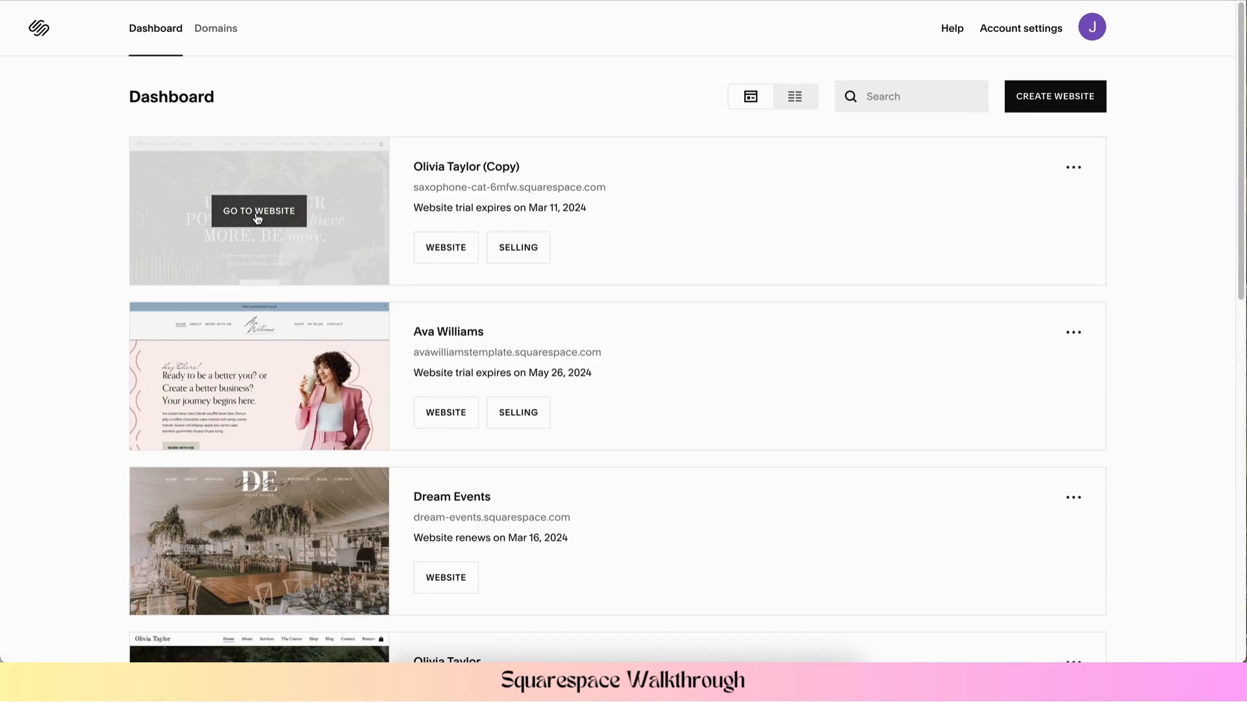
click(308, 242)
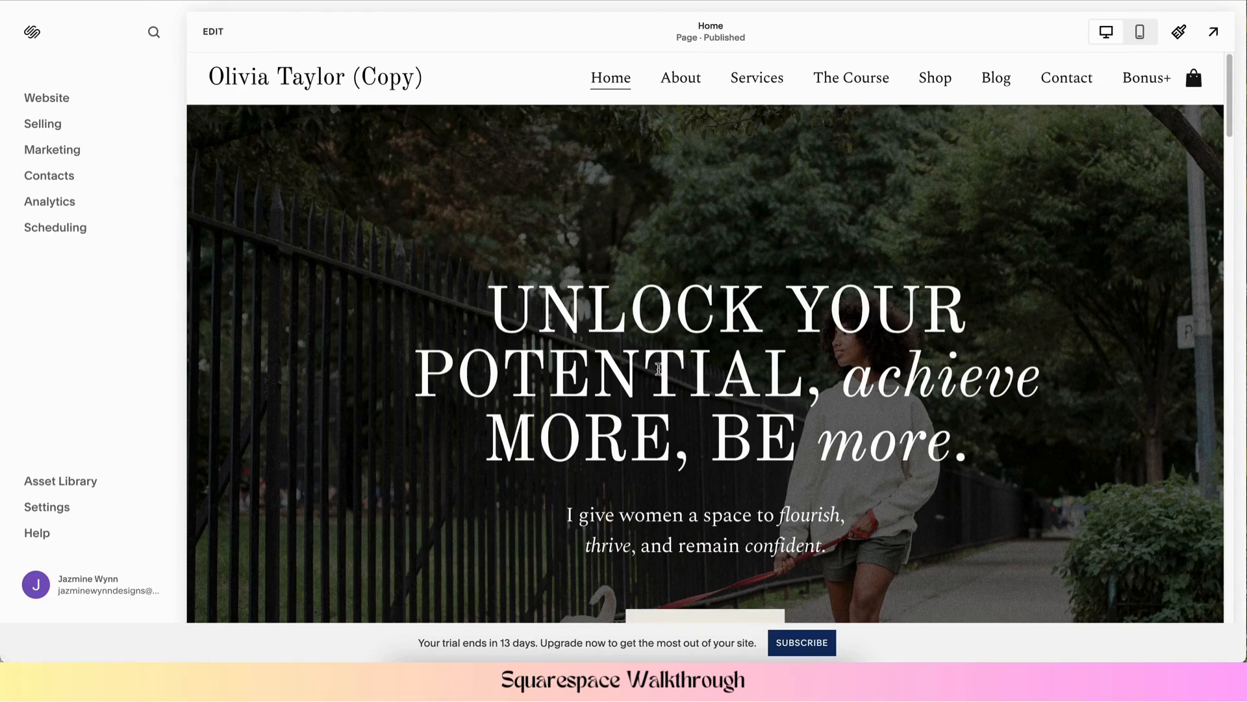
click(61, 99)
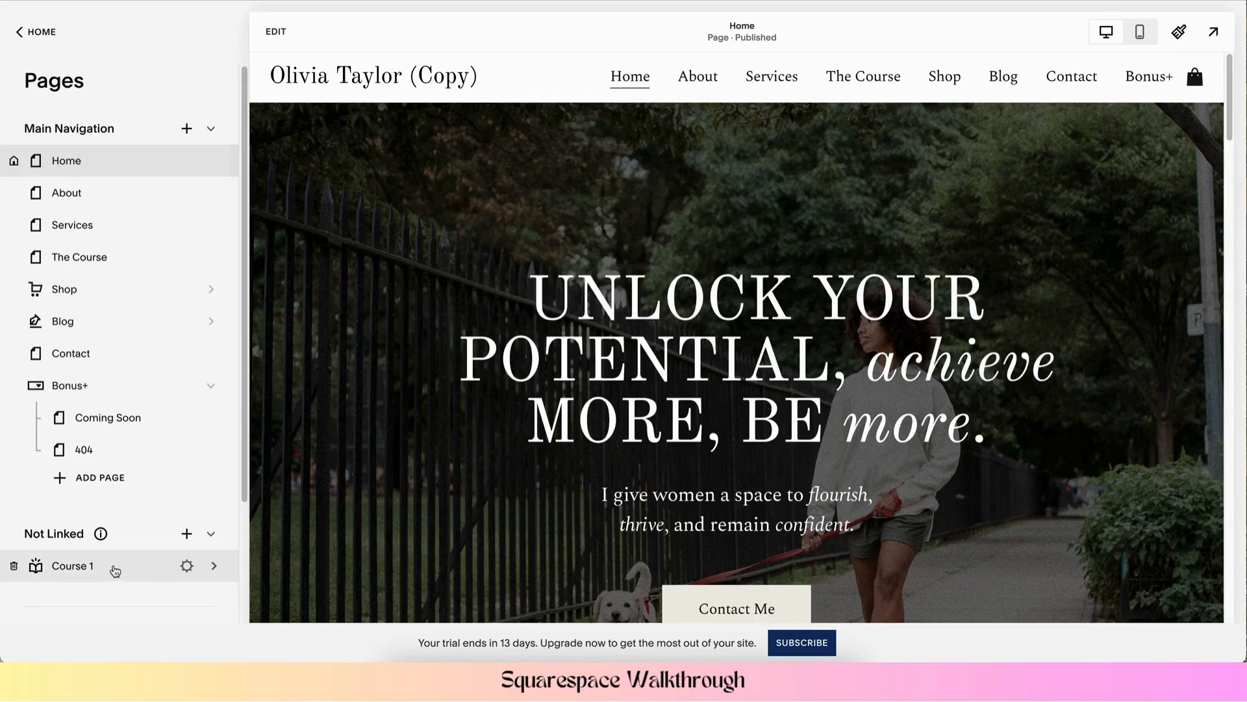
mouse_move(115, 363)
mouse_down()
mouse_move(115, 404)
mouse_move(111, 354)
mouse_up()
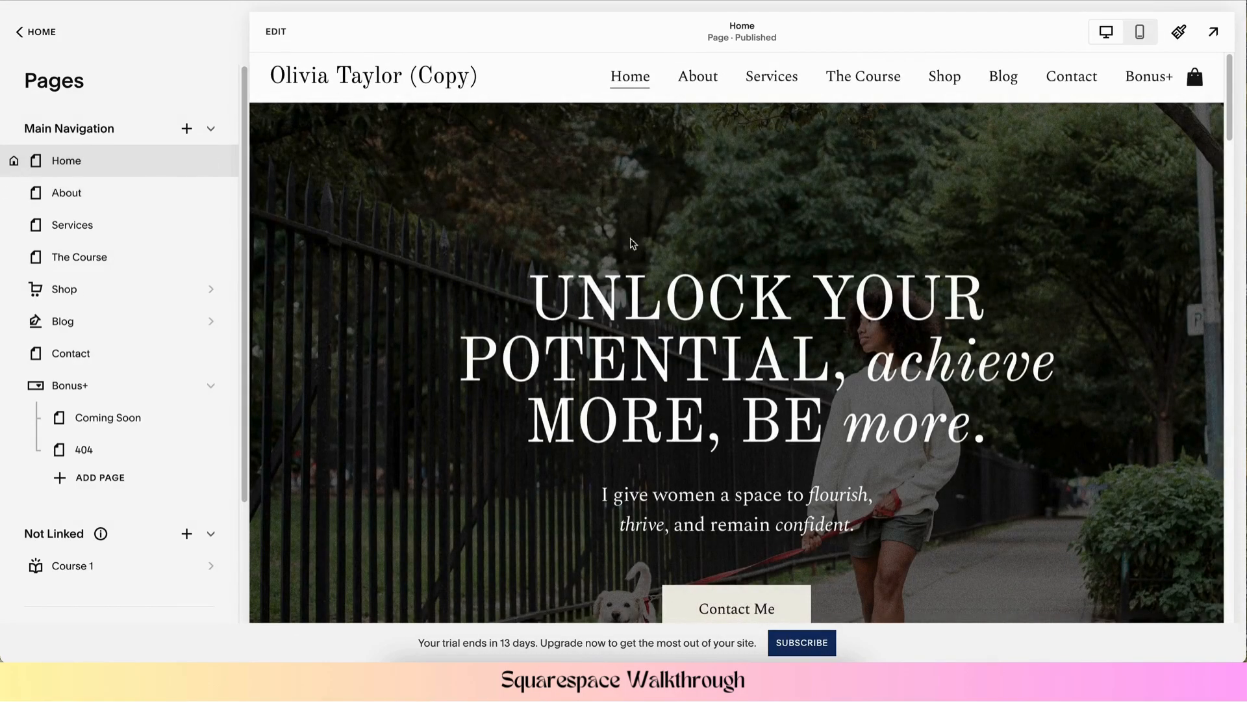
click(128, 193)
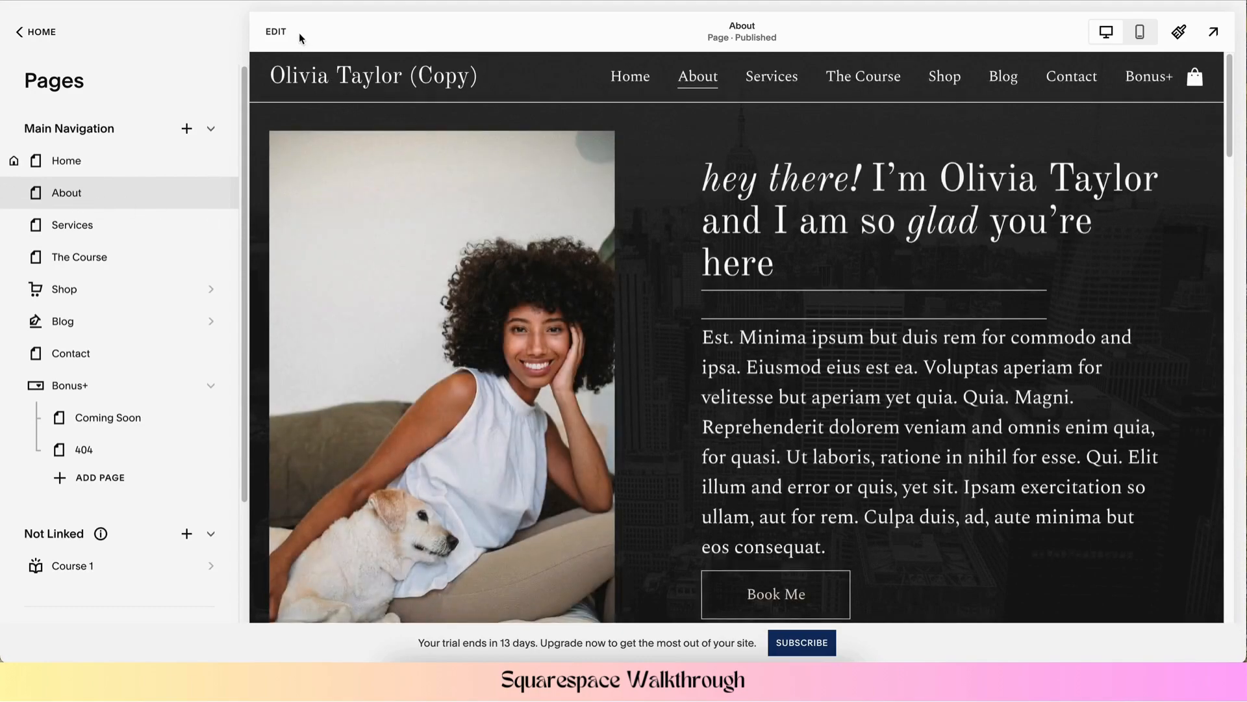
Open the System Pages from the utilities below the site's page list
scroll(102, 460, down, 1)
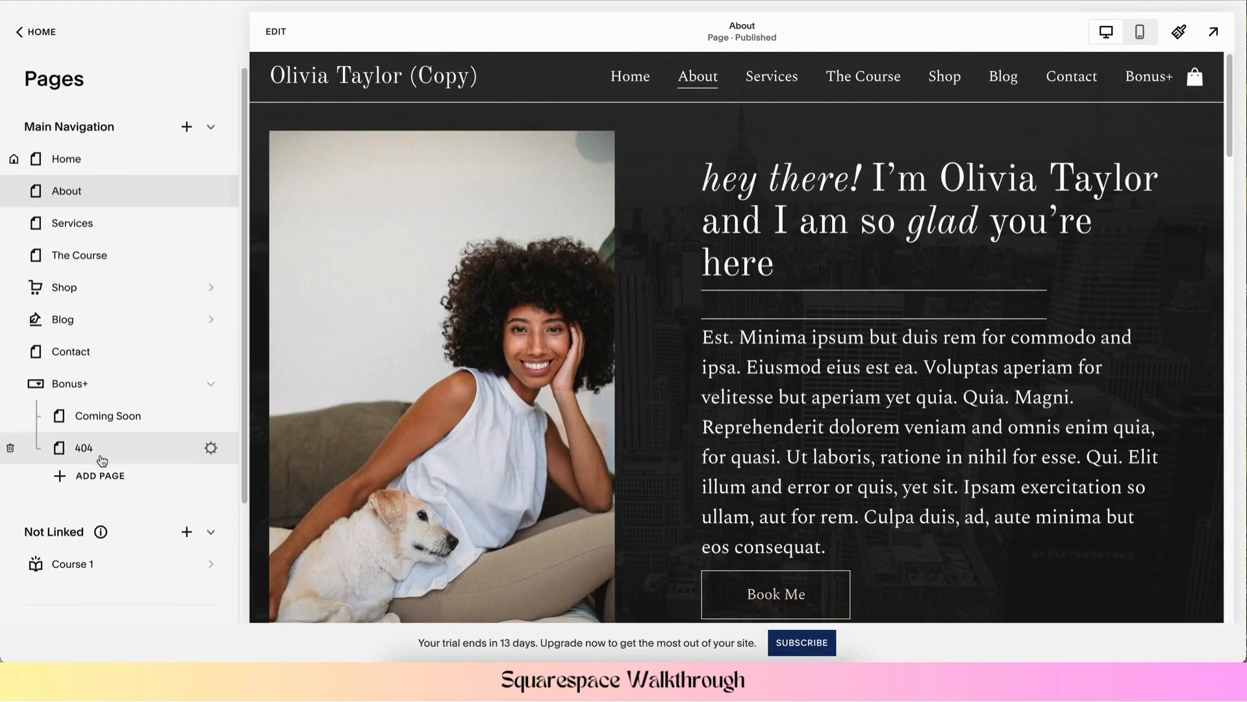
scroll(94, 418, down, 3)
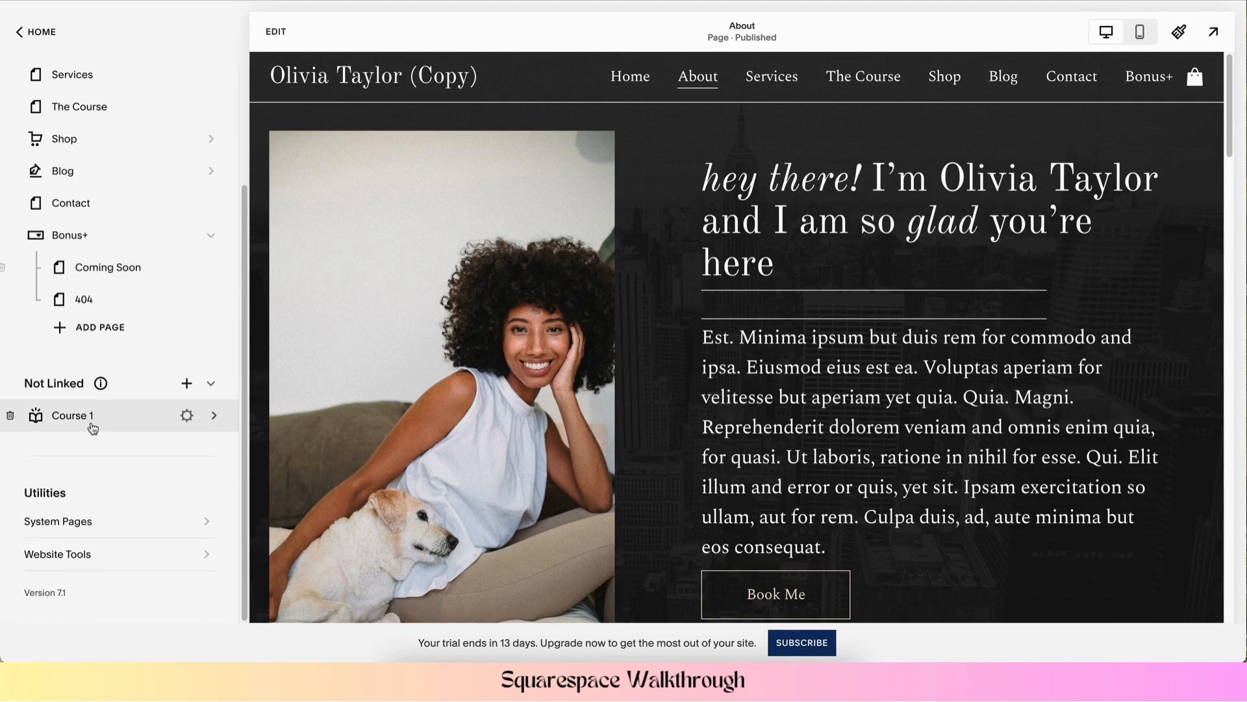
click(87, 528)
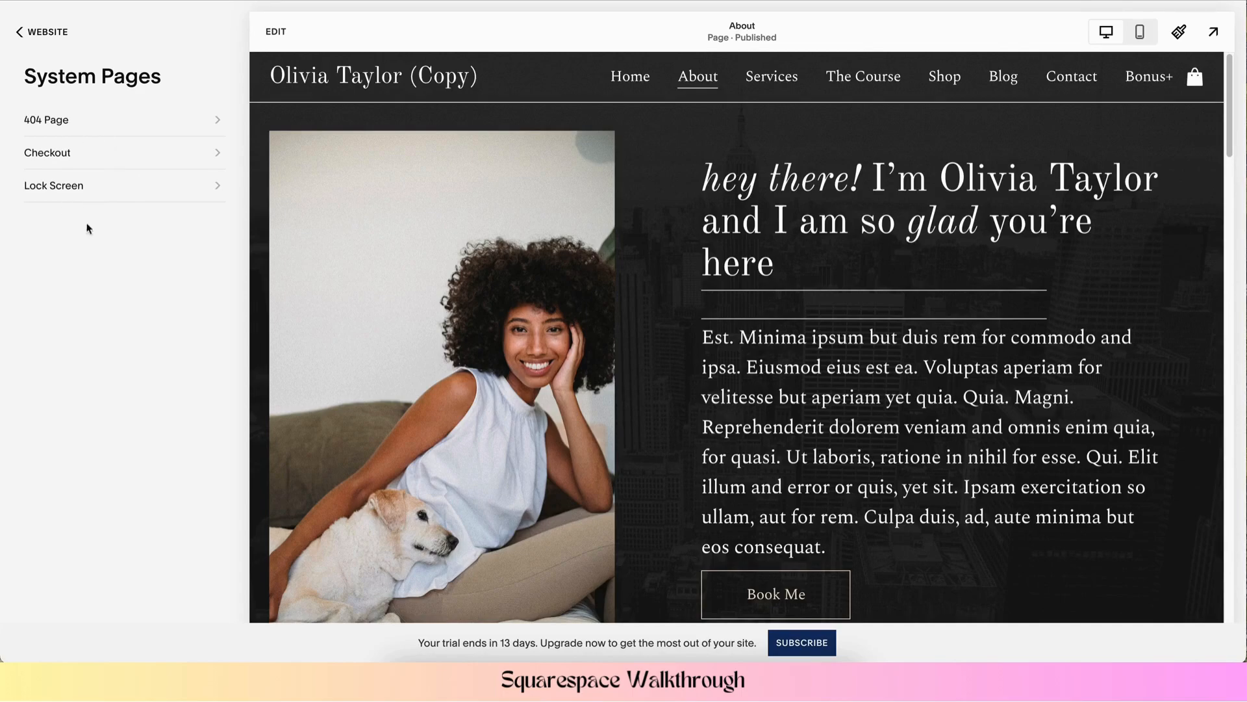
Preview the custom 404 page as the site's Not Found page, discard the selection and return to the System Pages
click(85, 119)
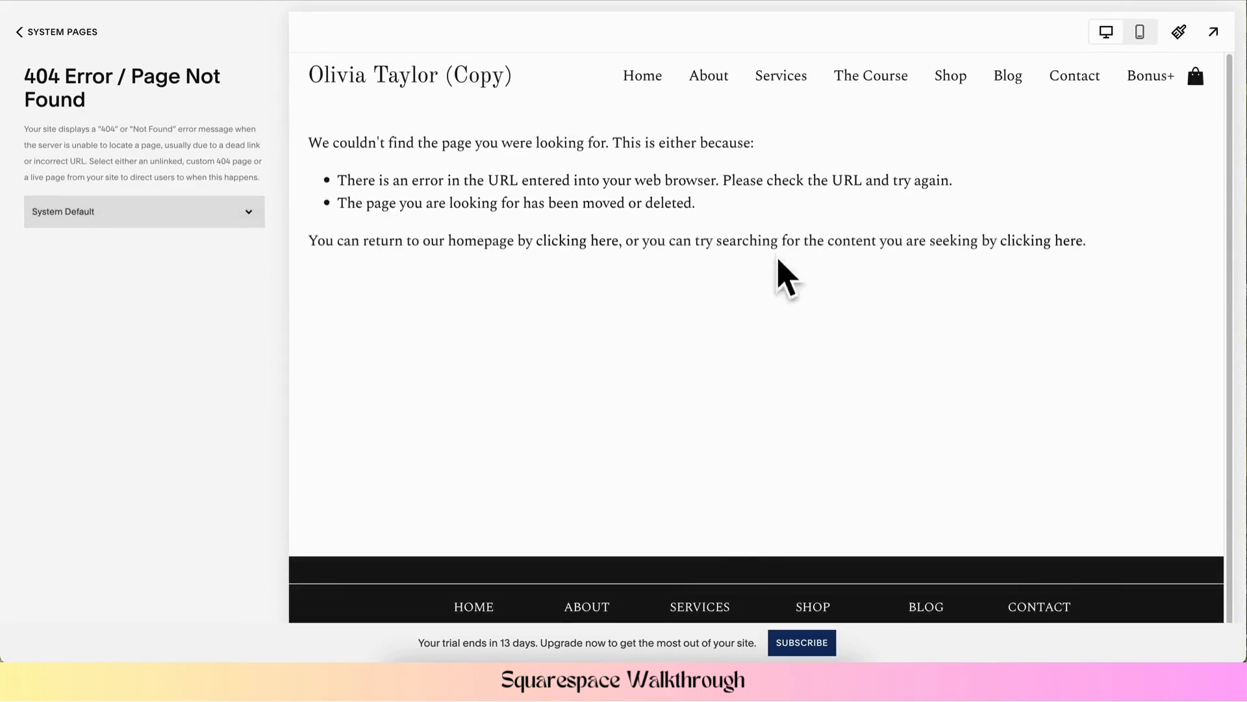
click(124, 221)
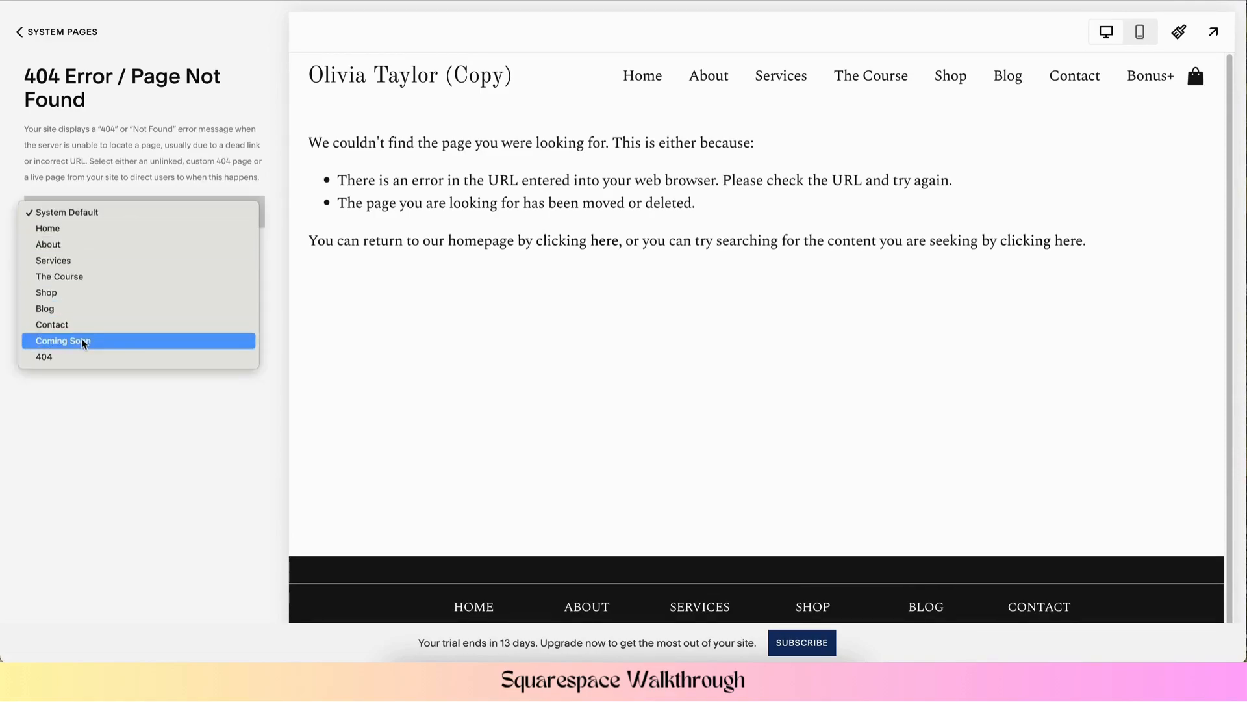
click(42, 356)
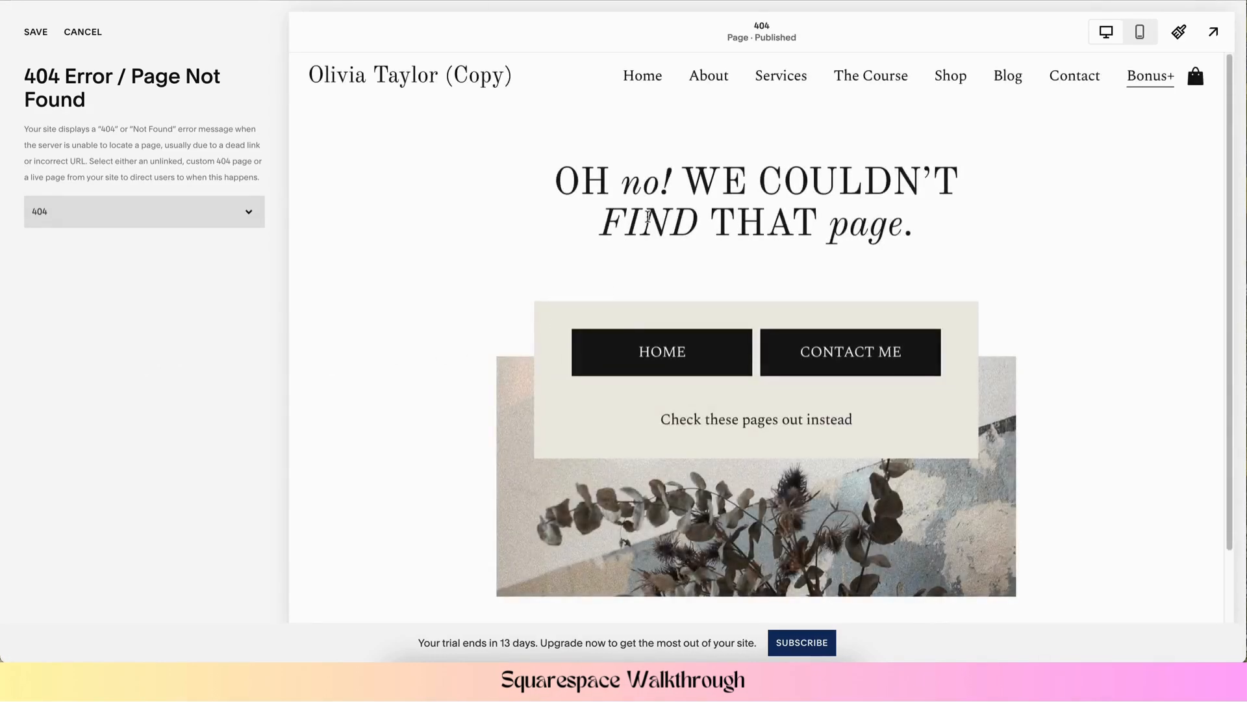
scroll(447, 385, down, 3)
scroll(447, 397, up, 3)
click(83, 34)
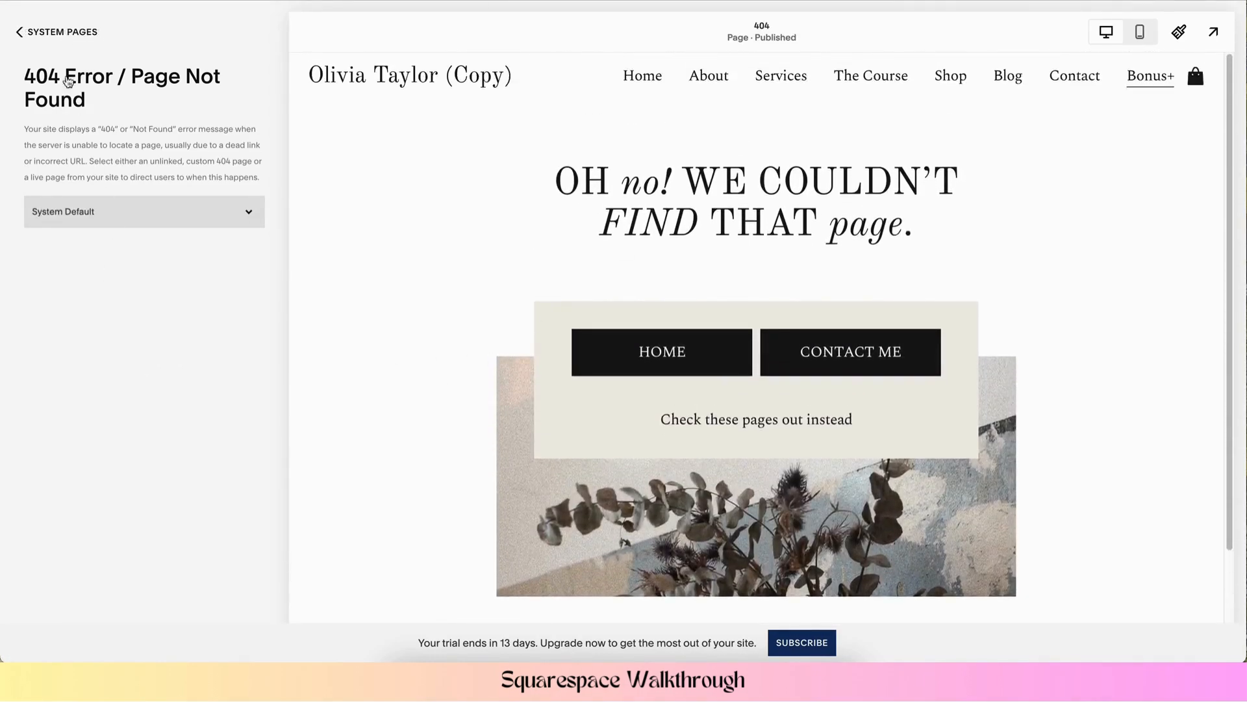
click(45, 34)
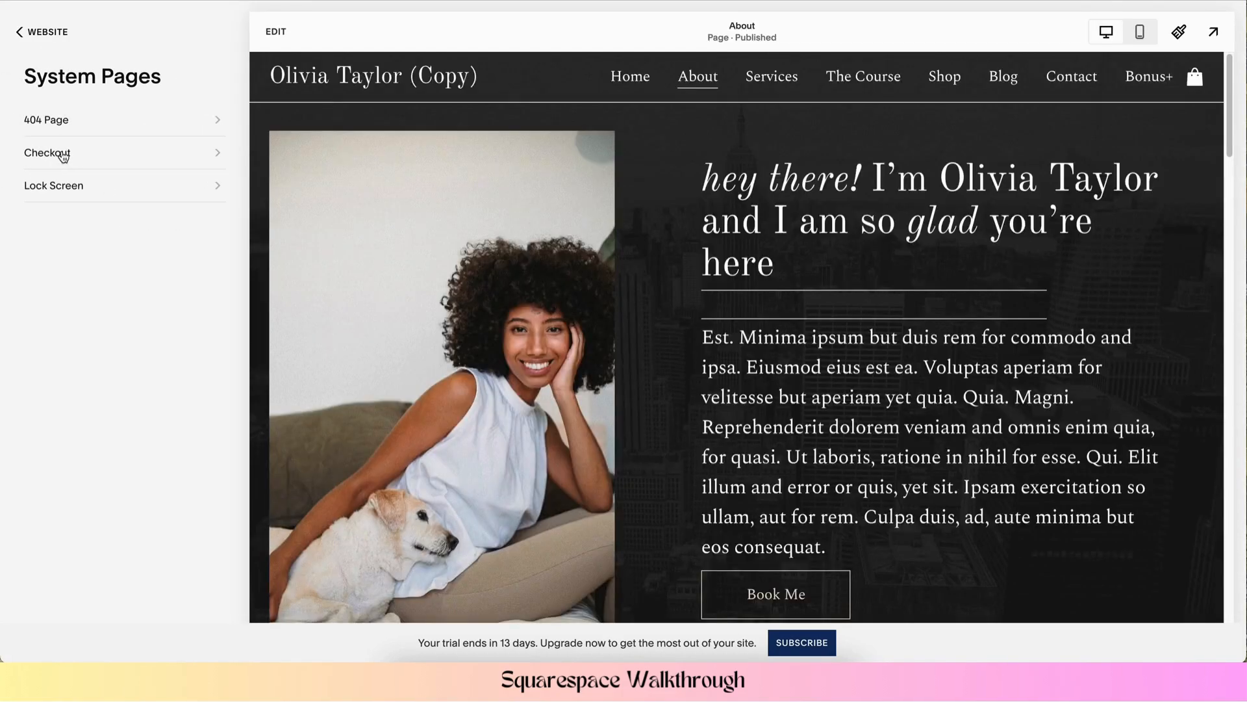
Look over the checkout page's styles and the lock screen's customization options, and return to the page list
click(62, 154)
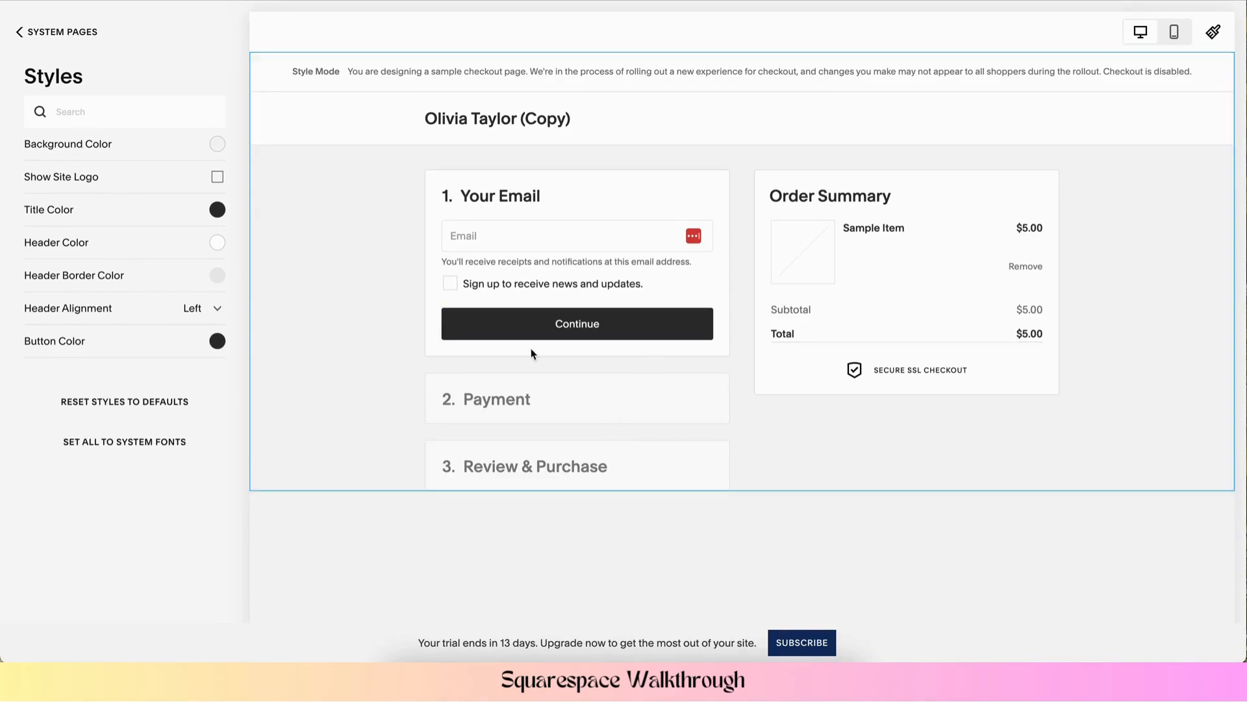
click(20, 32)
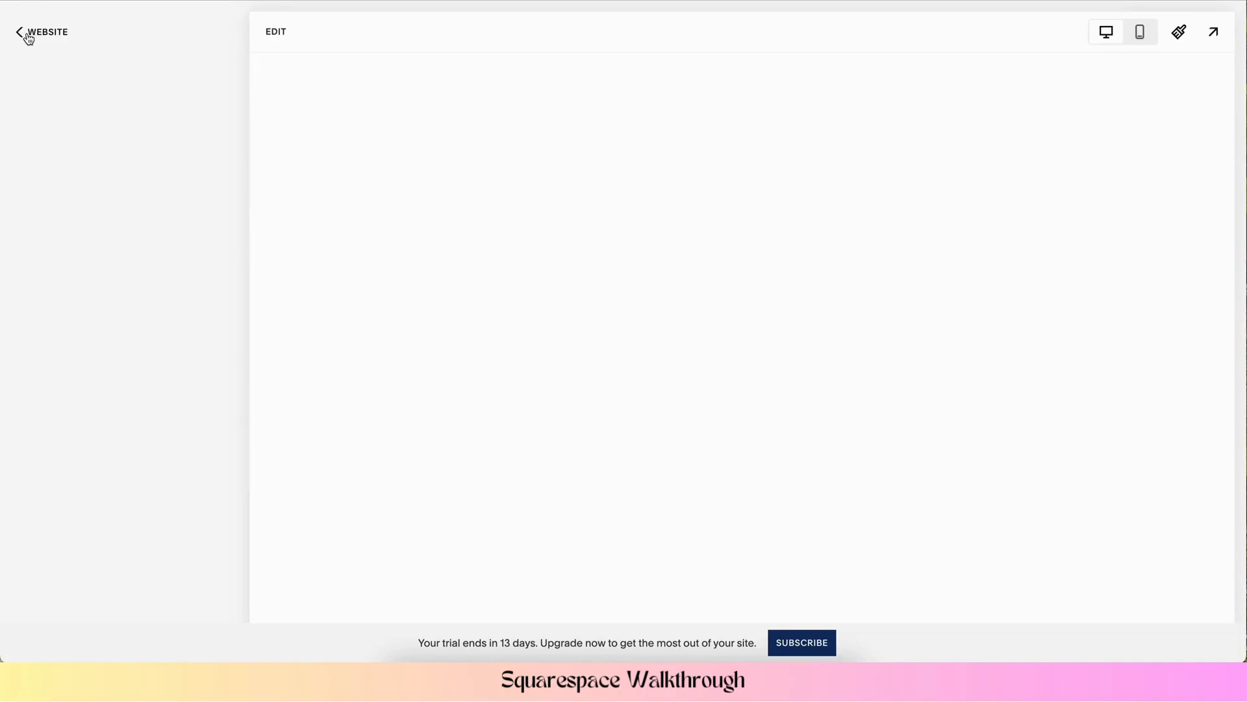
click(108, 190)
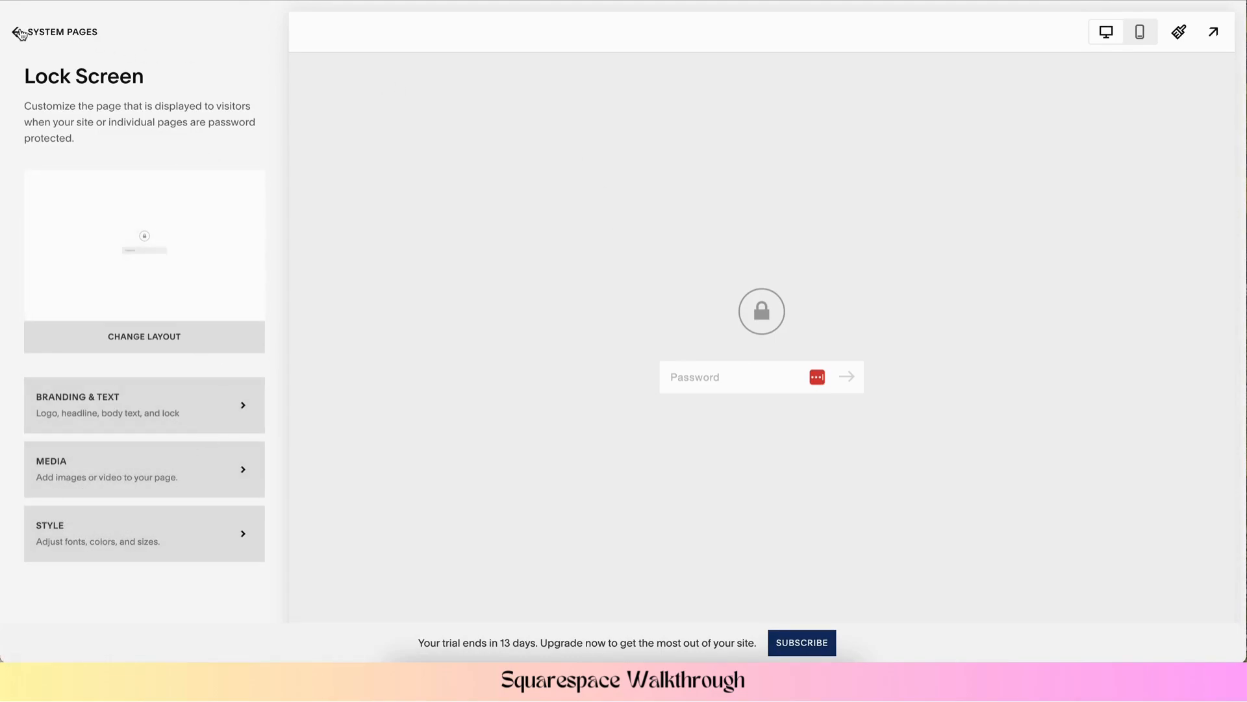
click(19, 33)
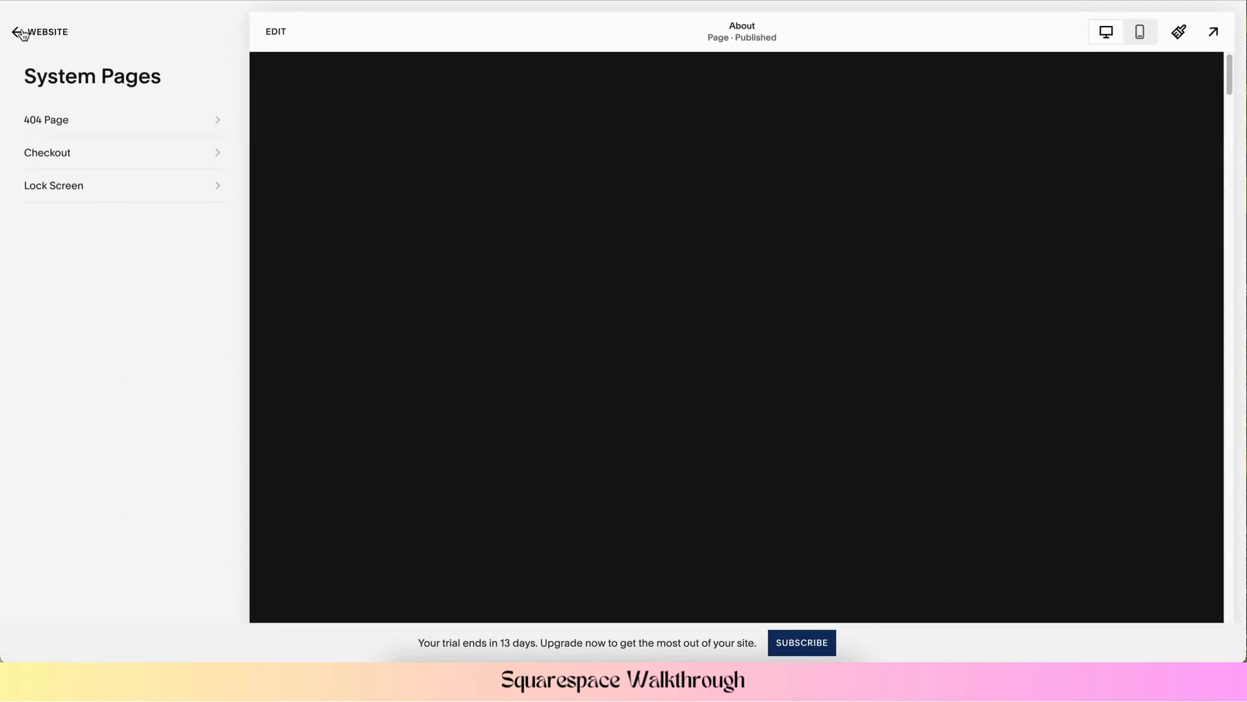
click(23, 34)
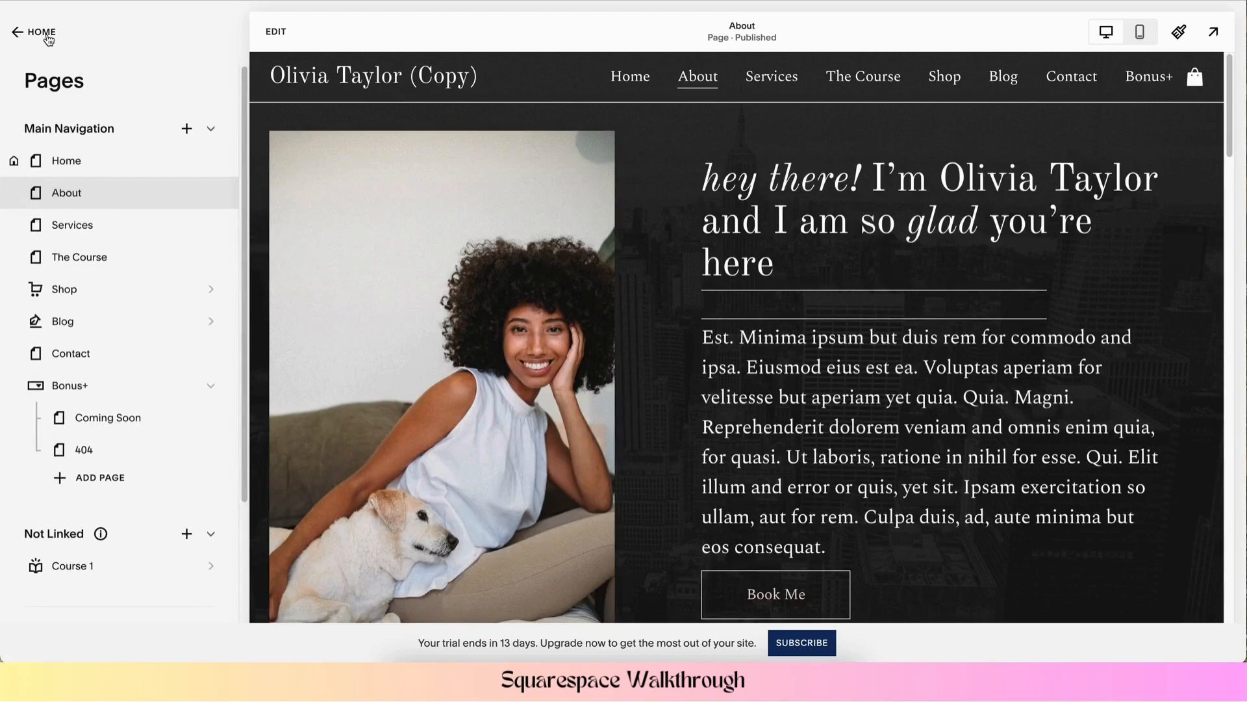
Examine the Custom CSS editor in the Website Tools and return to the tools list
scroll(87, 306, down, 3)
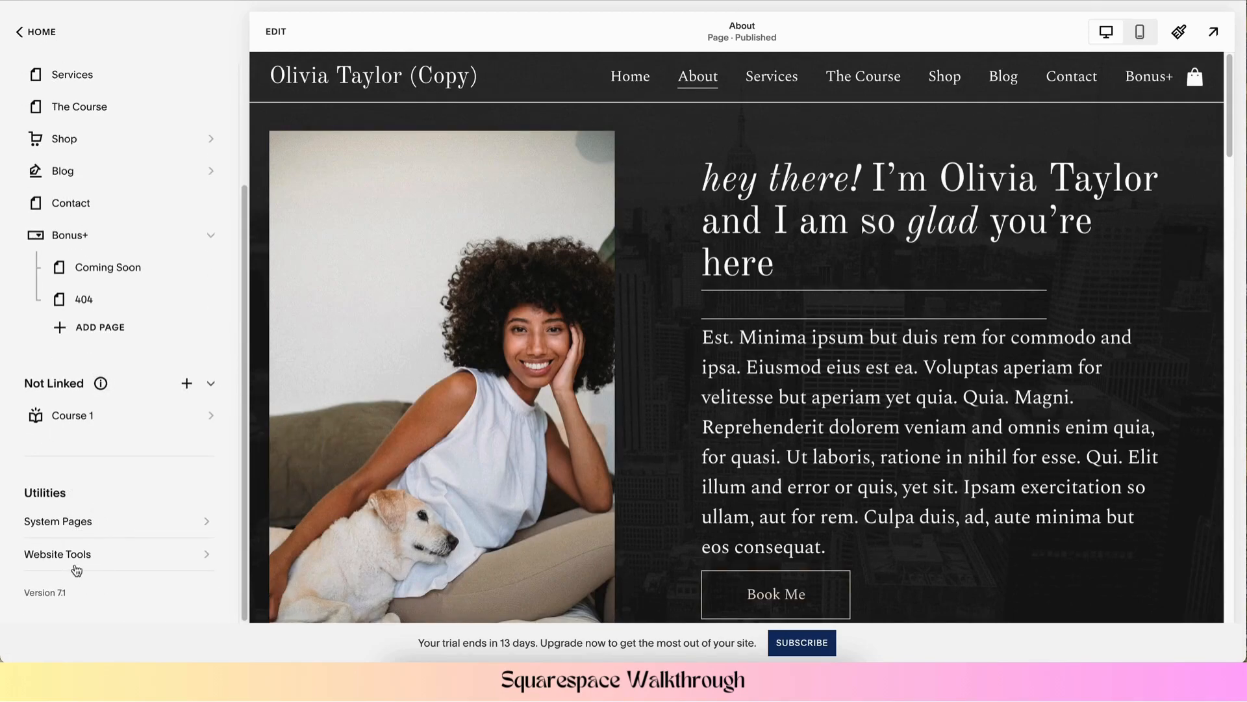
click(109, 558)
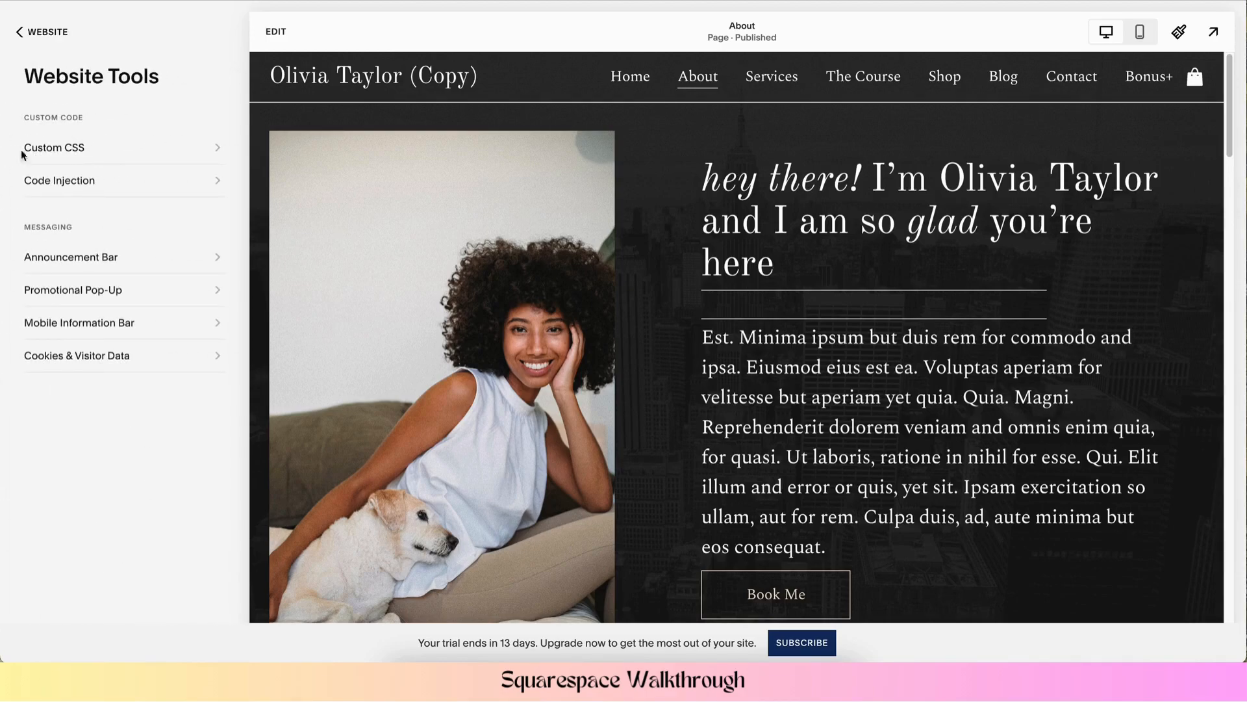
click(134, 152)
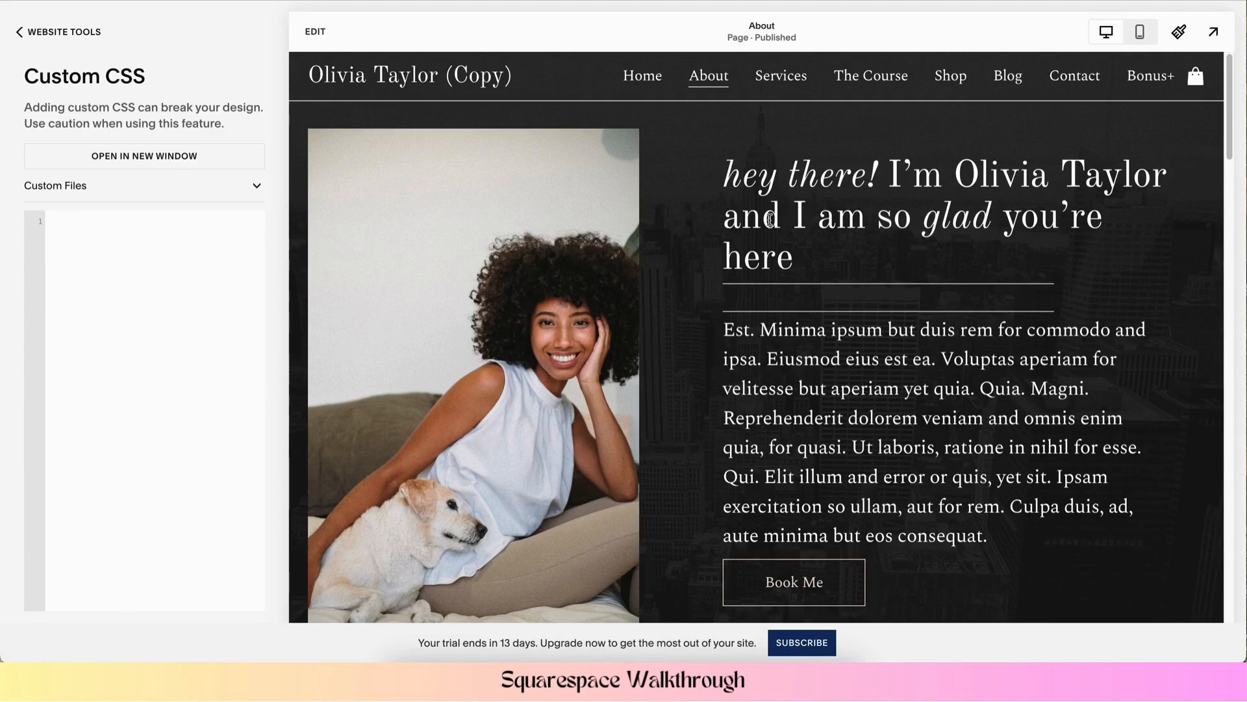
scroll(675, 270, down, 2)
scroll(682, 273, up, 2)
click(103, 44)
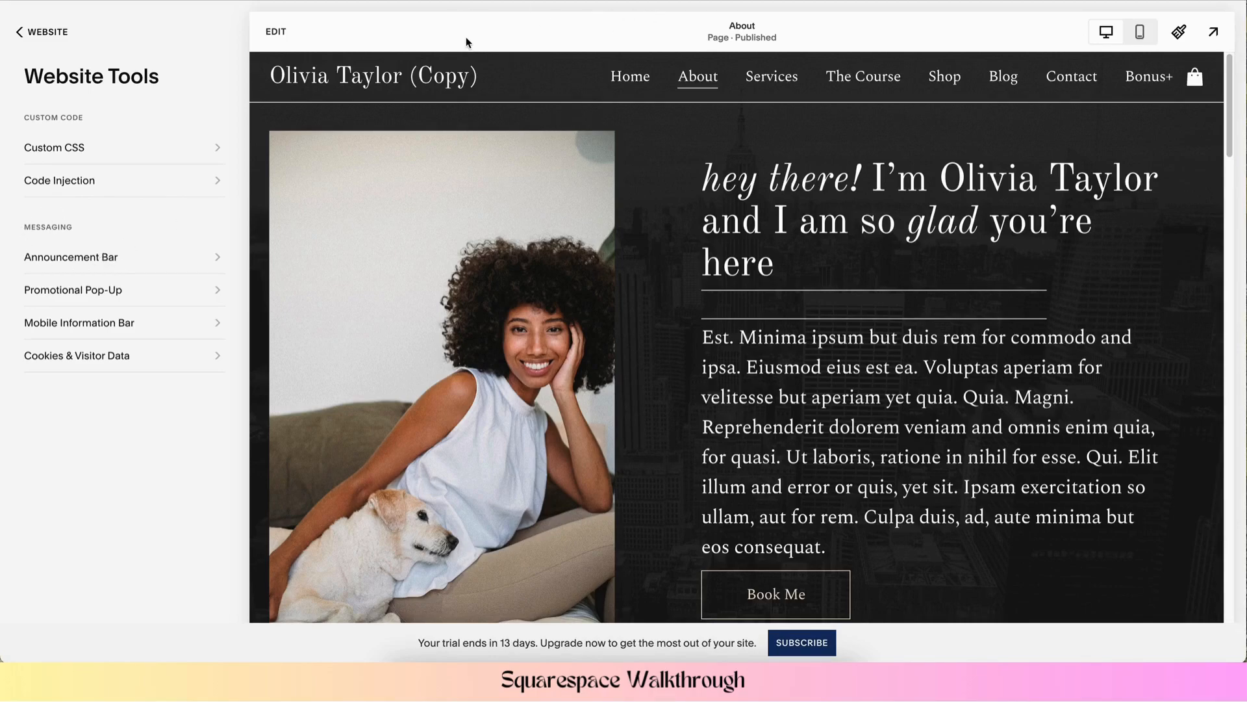
Enable the announcement bar to preview it on the site, then set it back to disabled
click(130, 261)
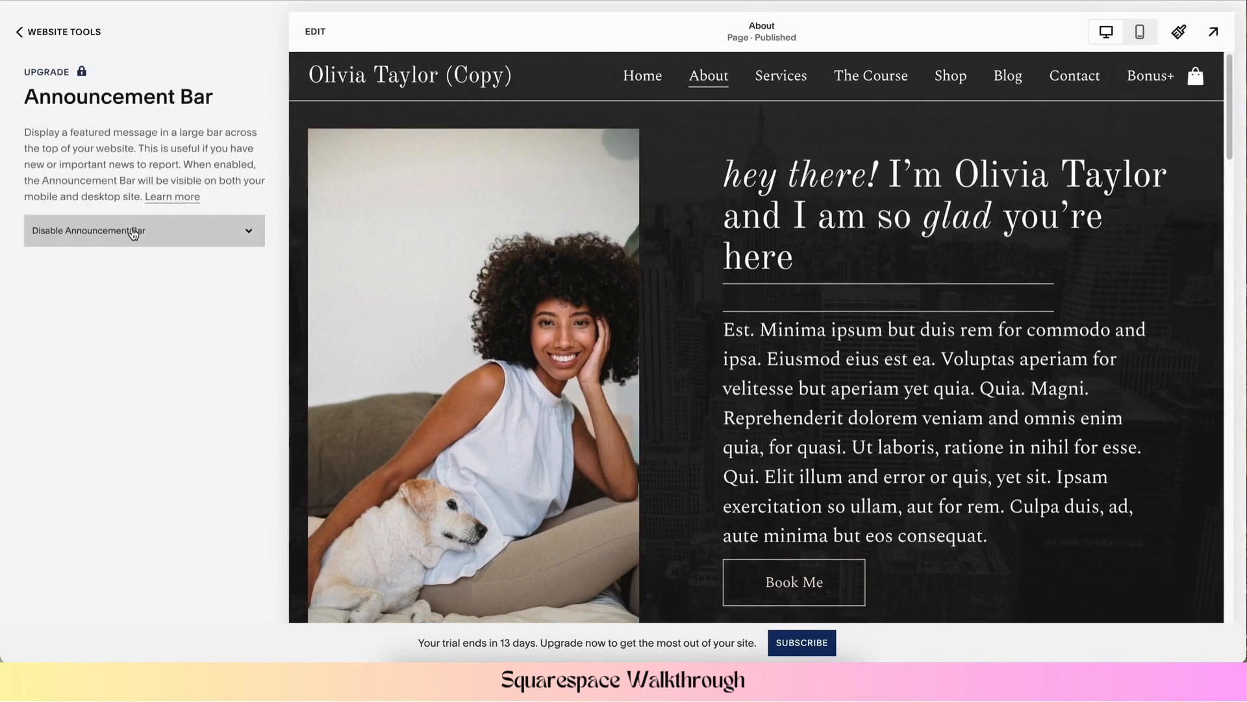
click(132, 232)
click(110, 247)
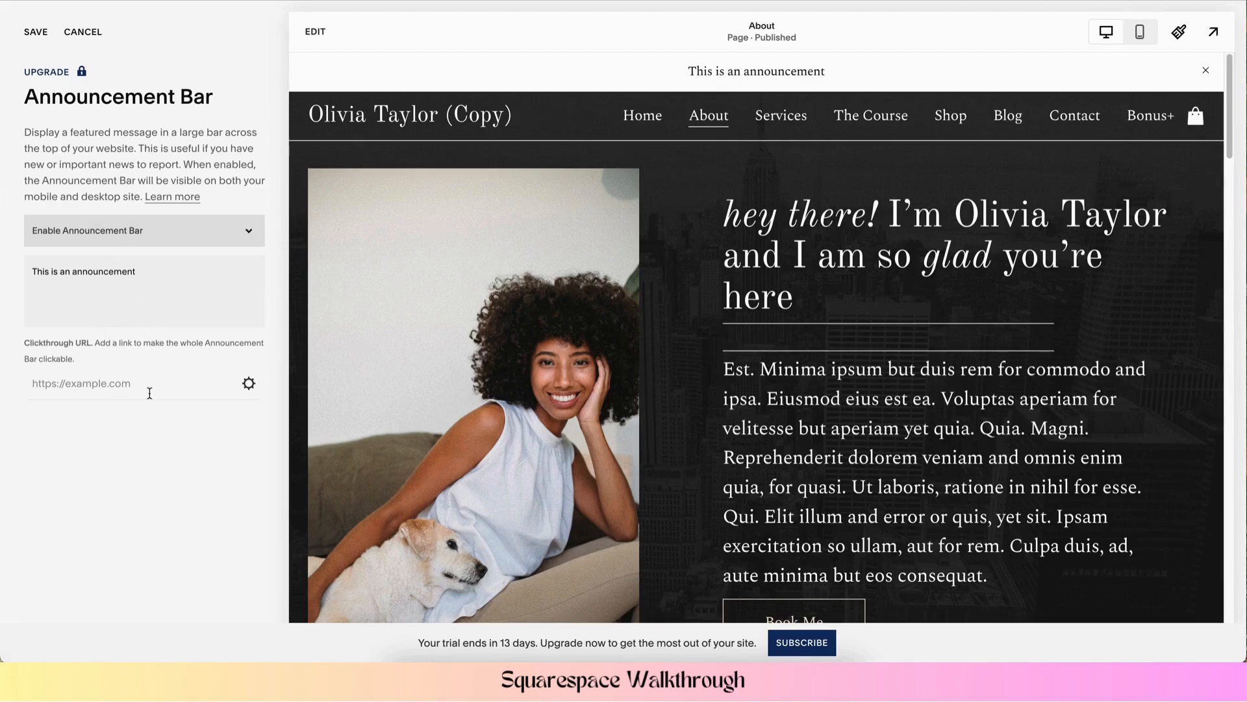
click(173, 232)
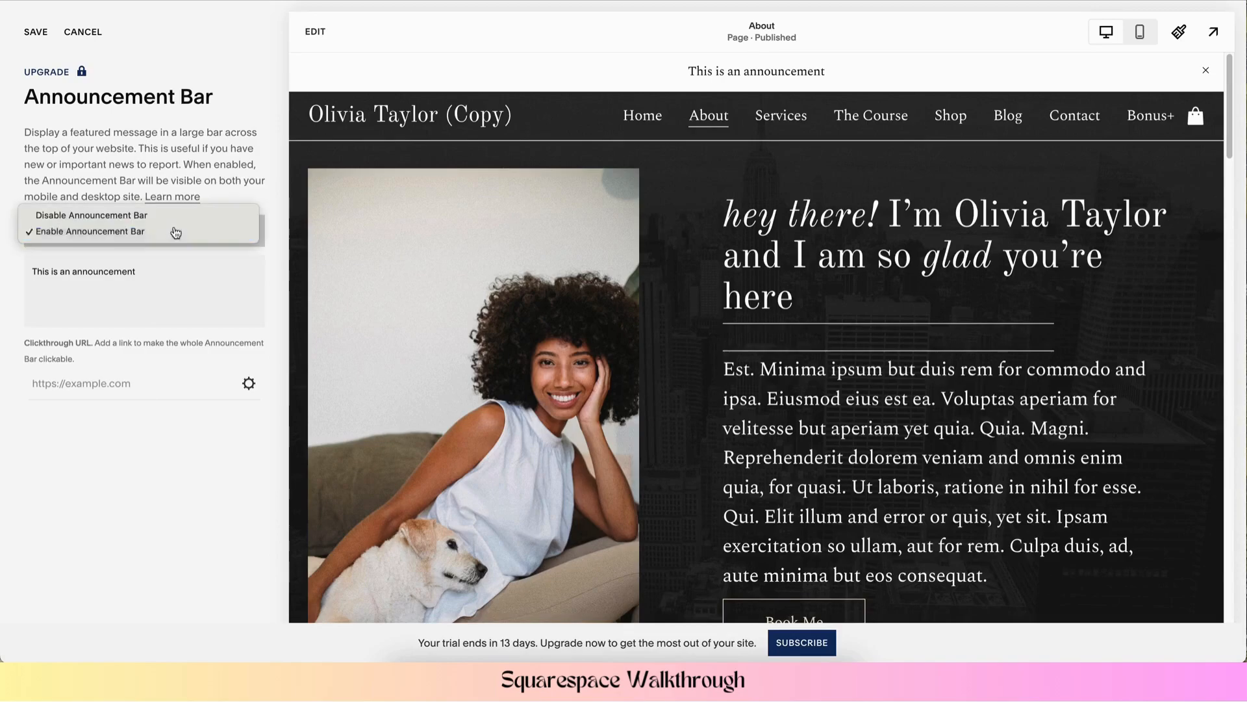
click(94, 212)
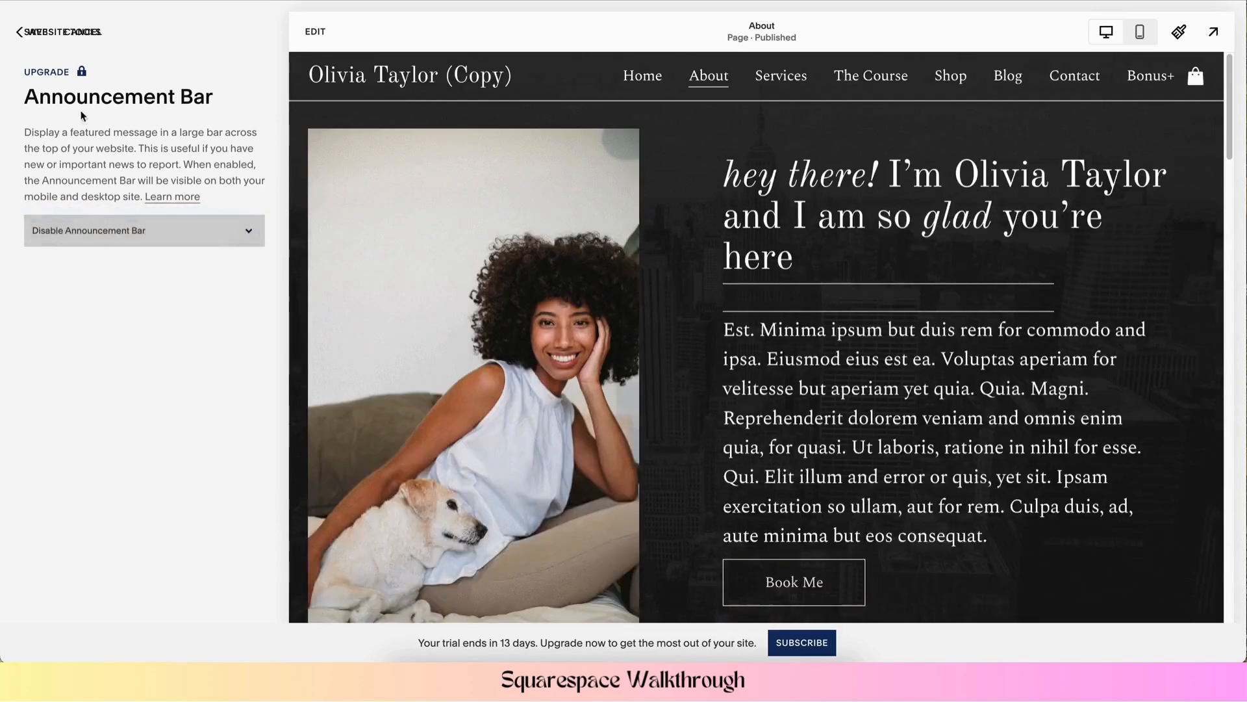
click(22, 32)
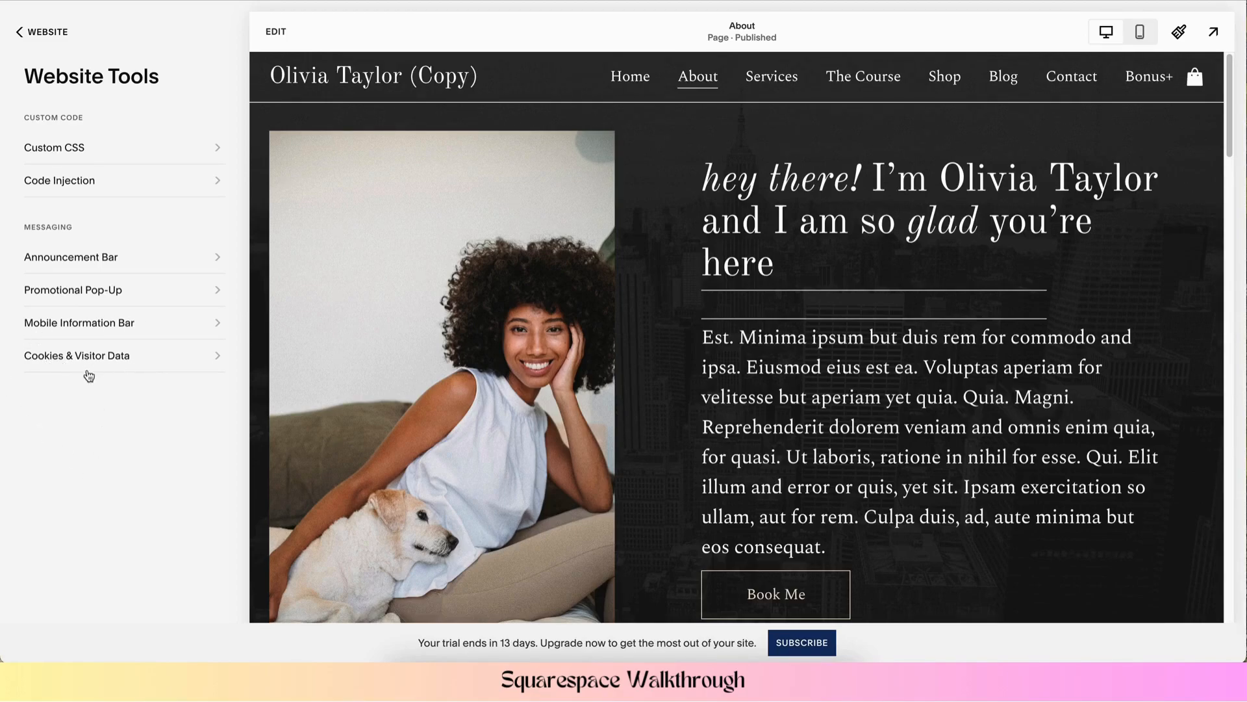
Preview the cookie banner from the Cookies & Visitor Data settings and discard the change
click(139, 362)
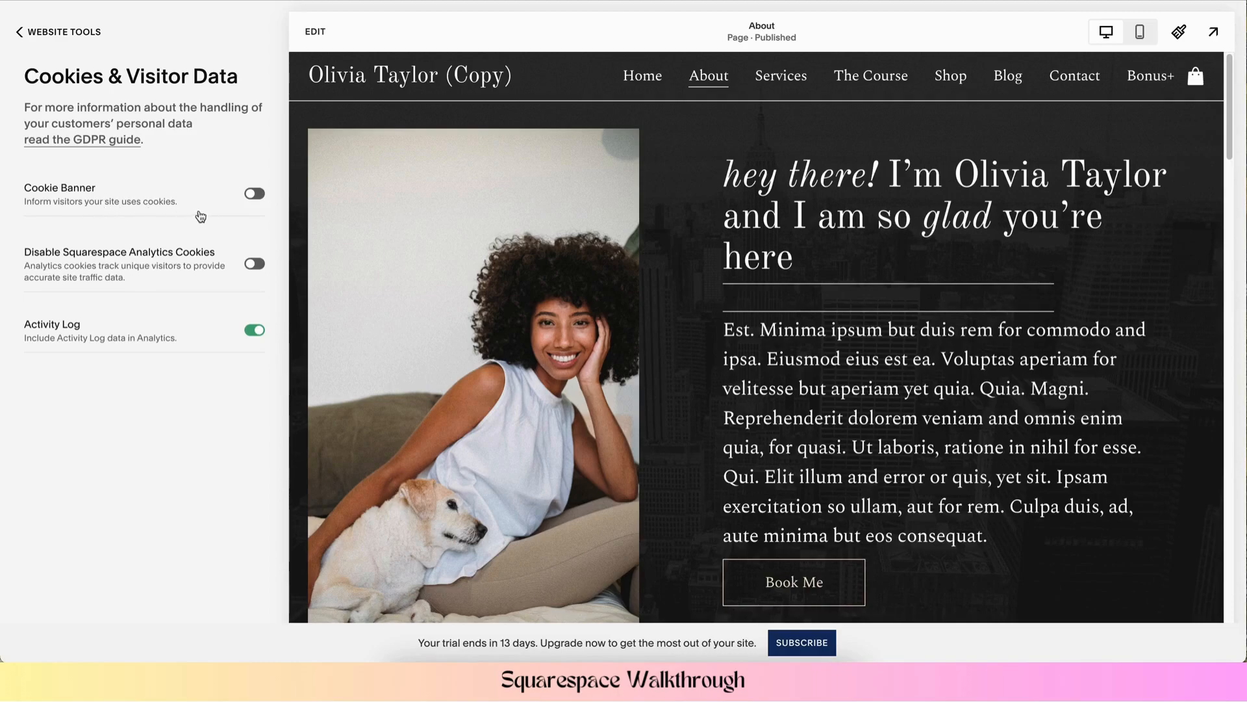
click(254, 195)
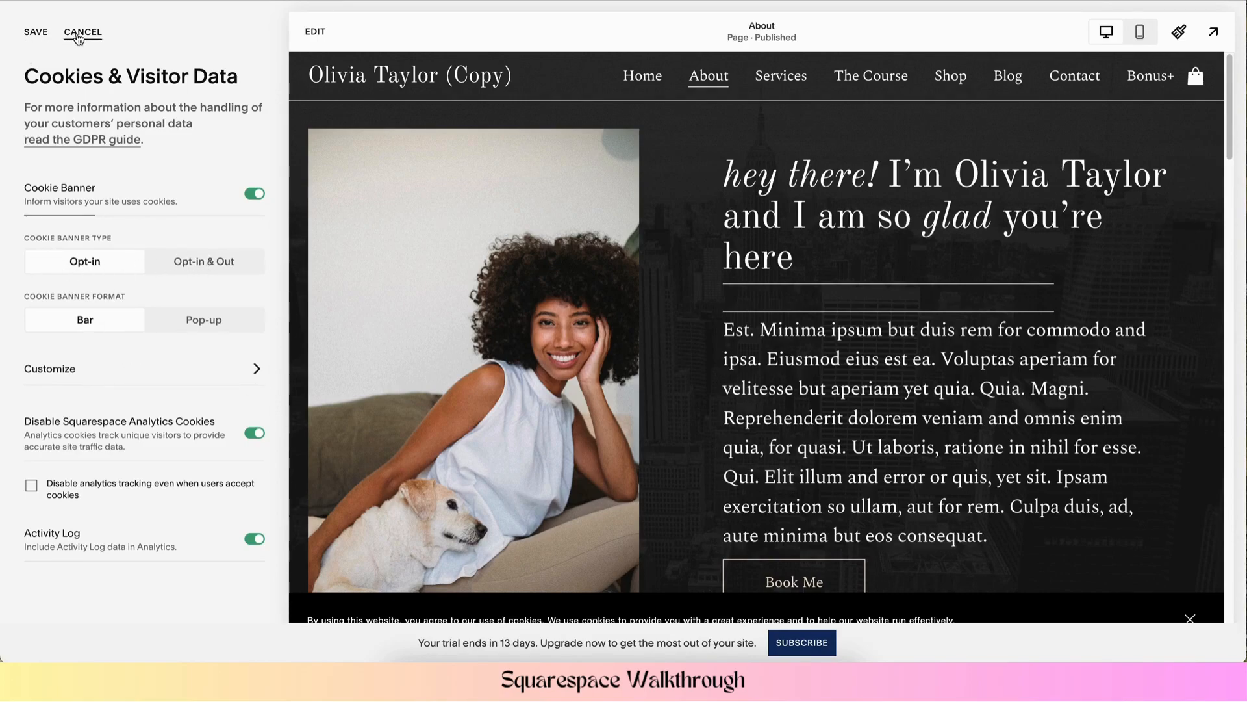
click(65, 35)
click(45, 34)
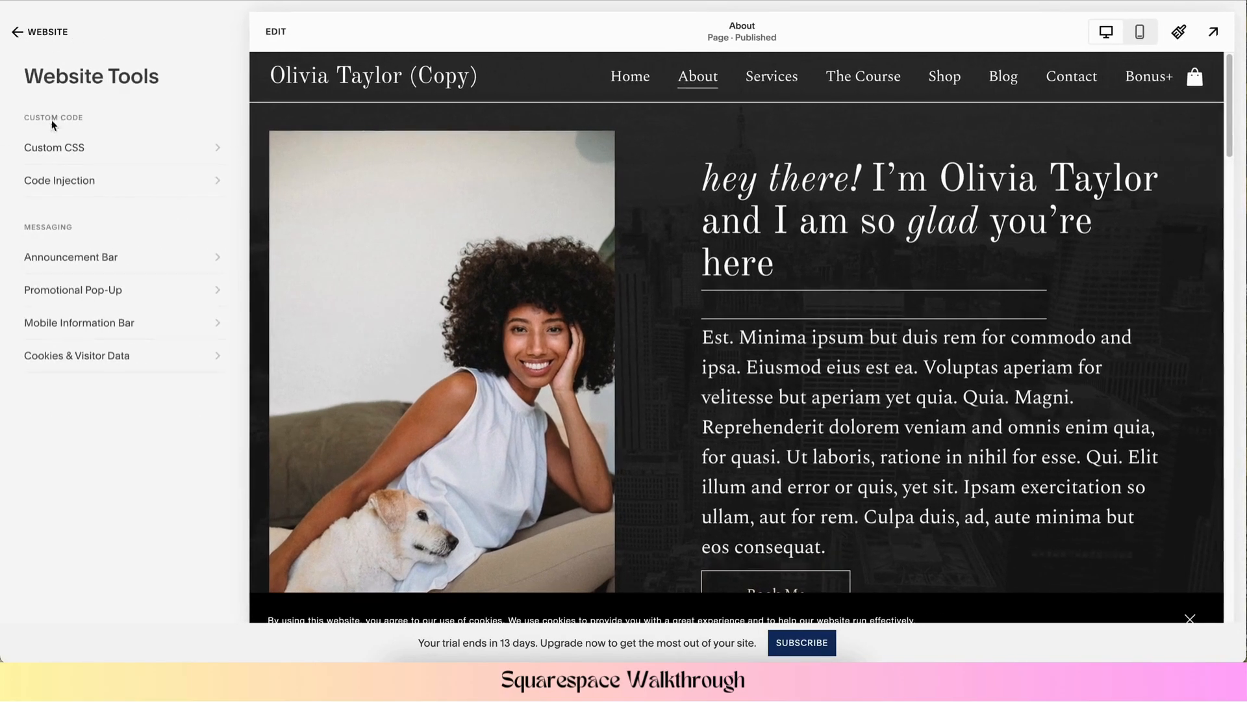
Leave the website pages and look through the Selling overview, including store setup and more ways to sell
click(50, 31)
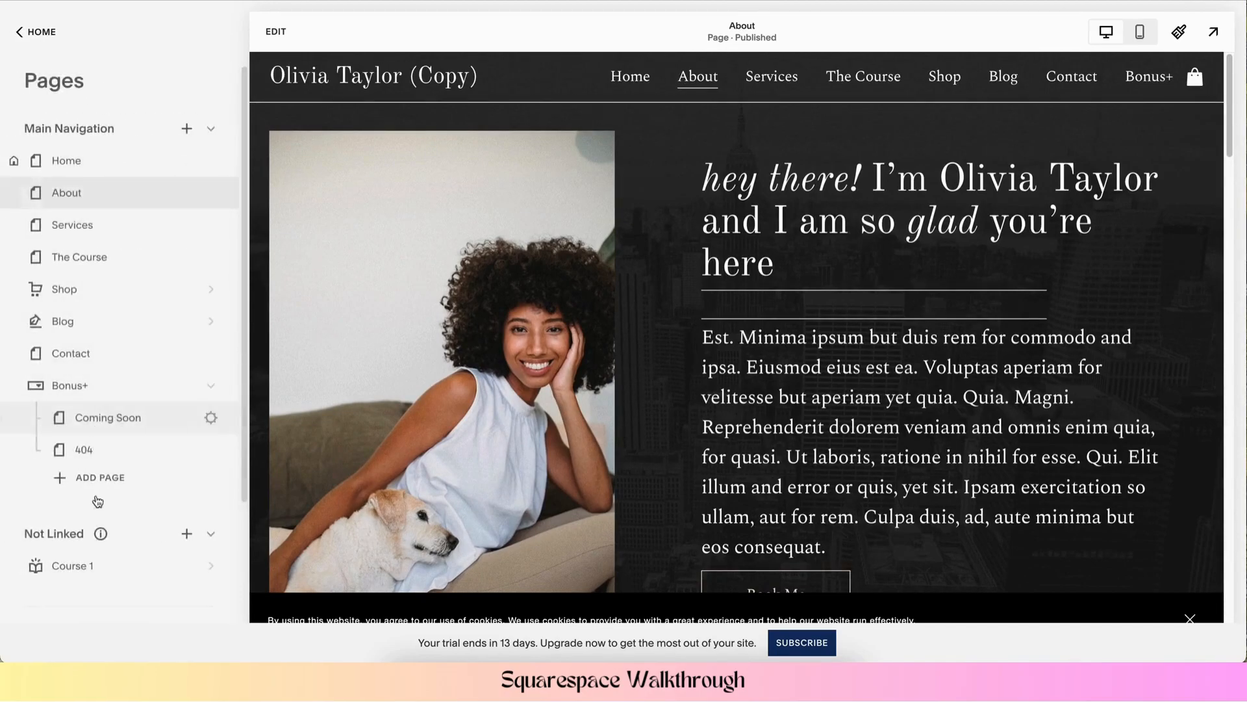
scroll(126, 578, down, 2)
scroll(91, 175, up, 3)
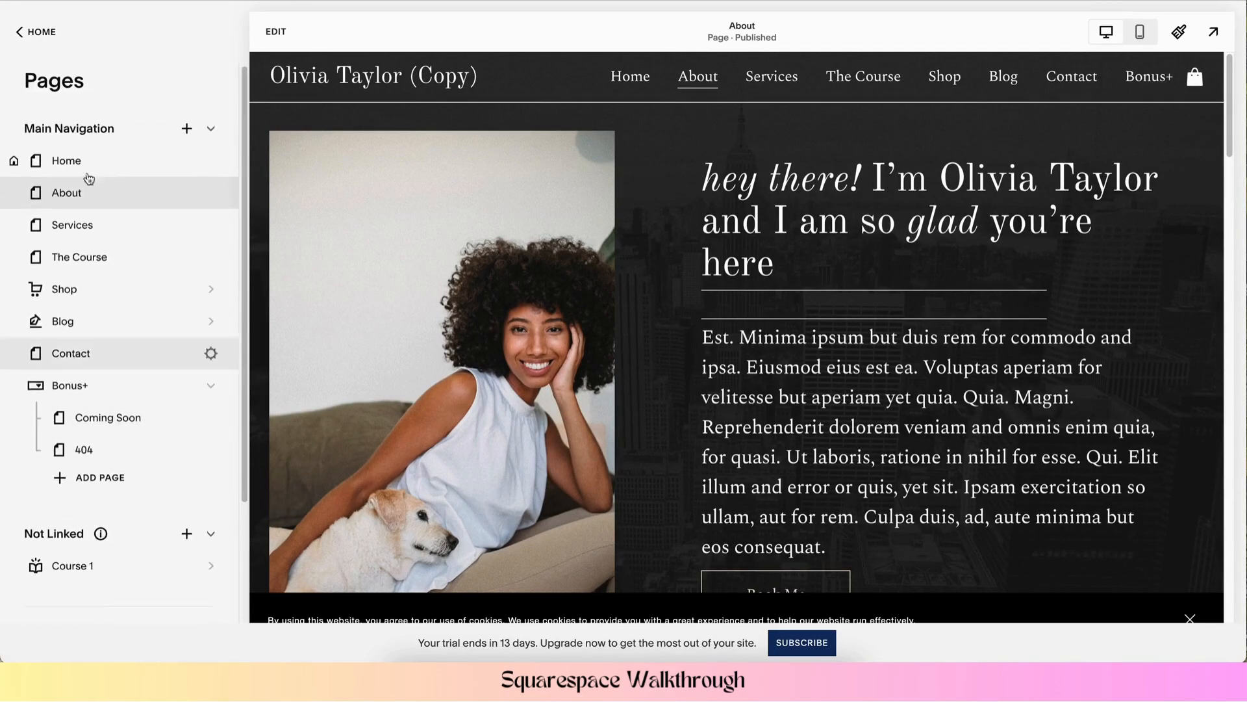
click(43, 32)
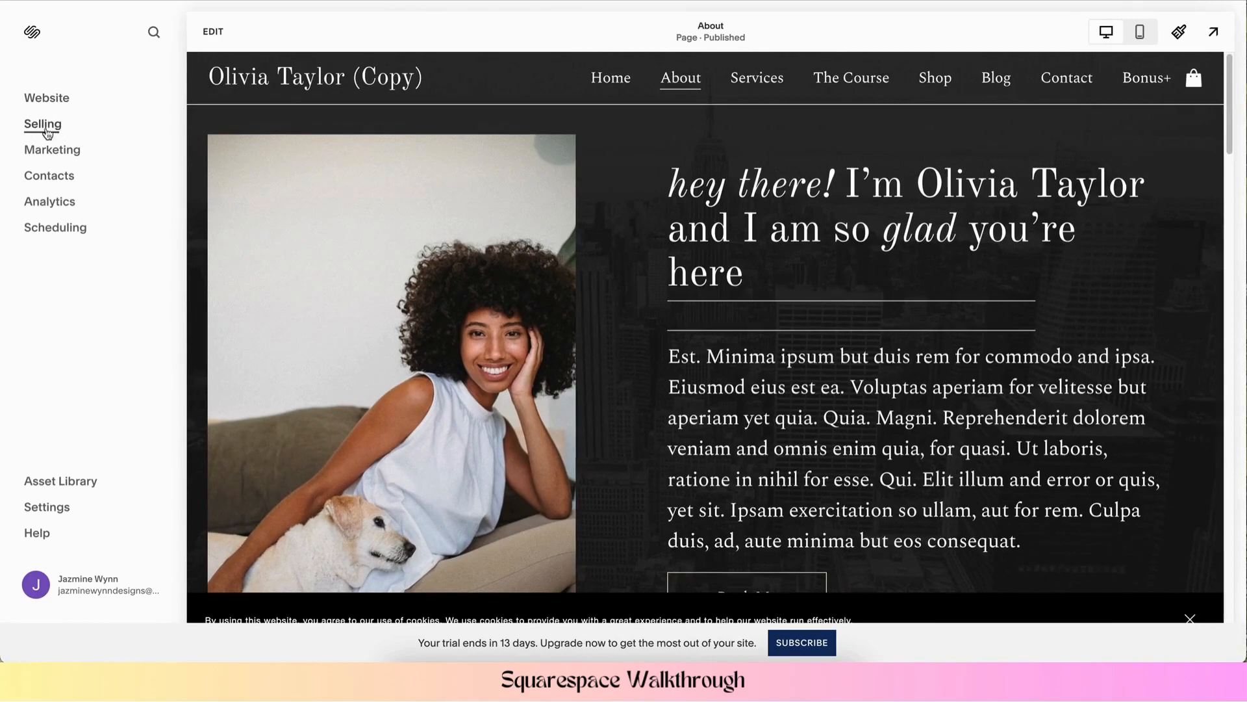
click(45, 126)
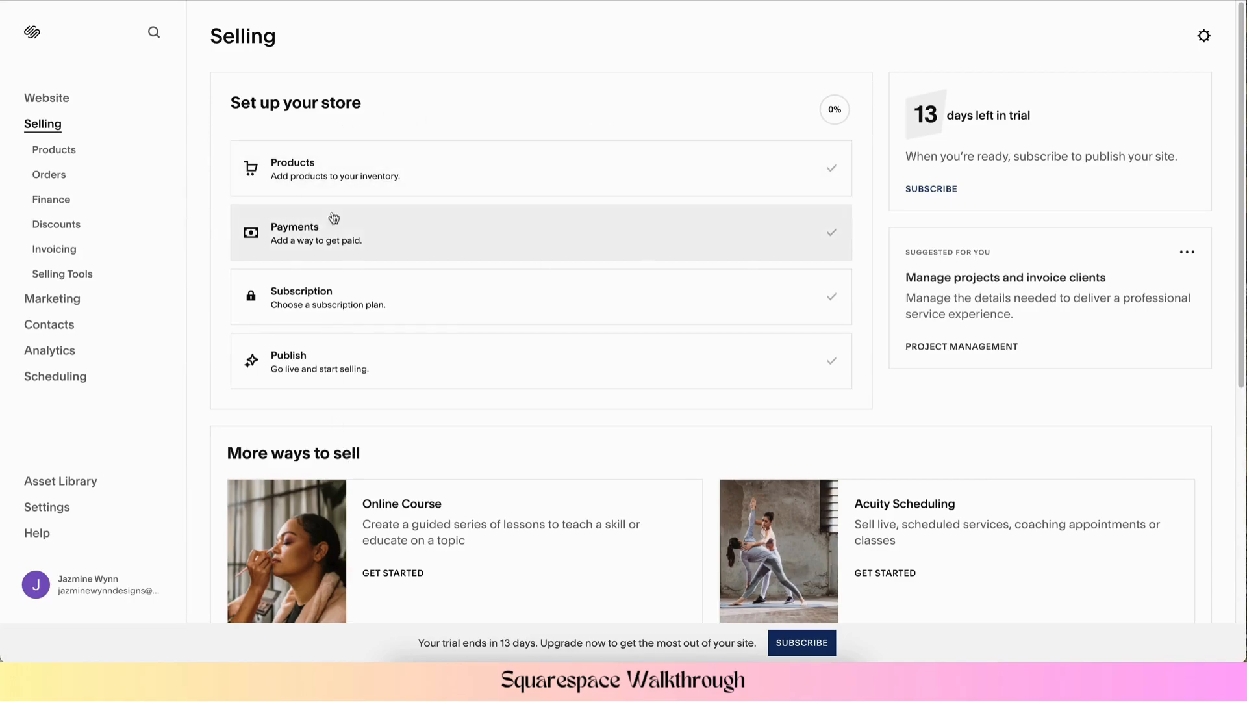
scroll(548, 571, down, 5)
scroll(548, 556, up, 5)
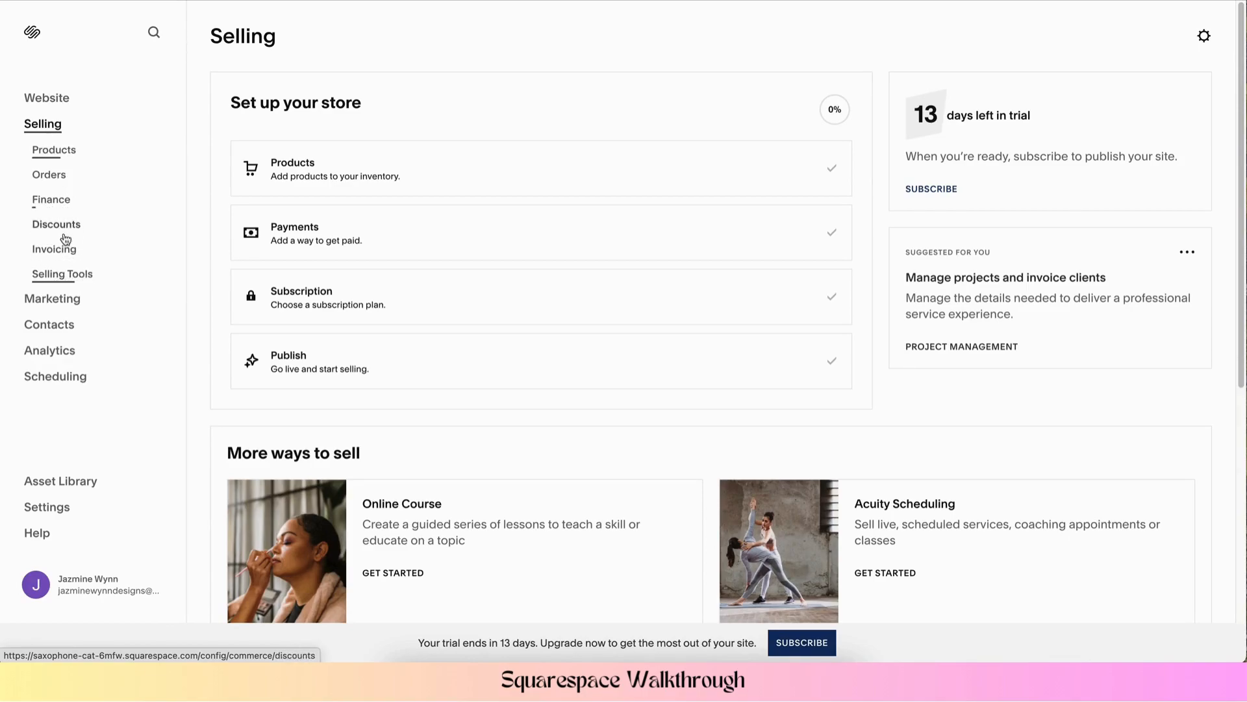
Look through the Selling overview's store setup and additional selling options, and view the Marketing overview
scroll(398, 270, down, 6)
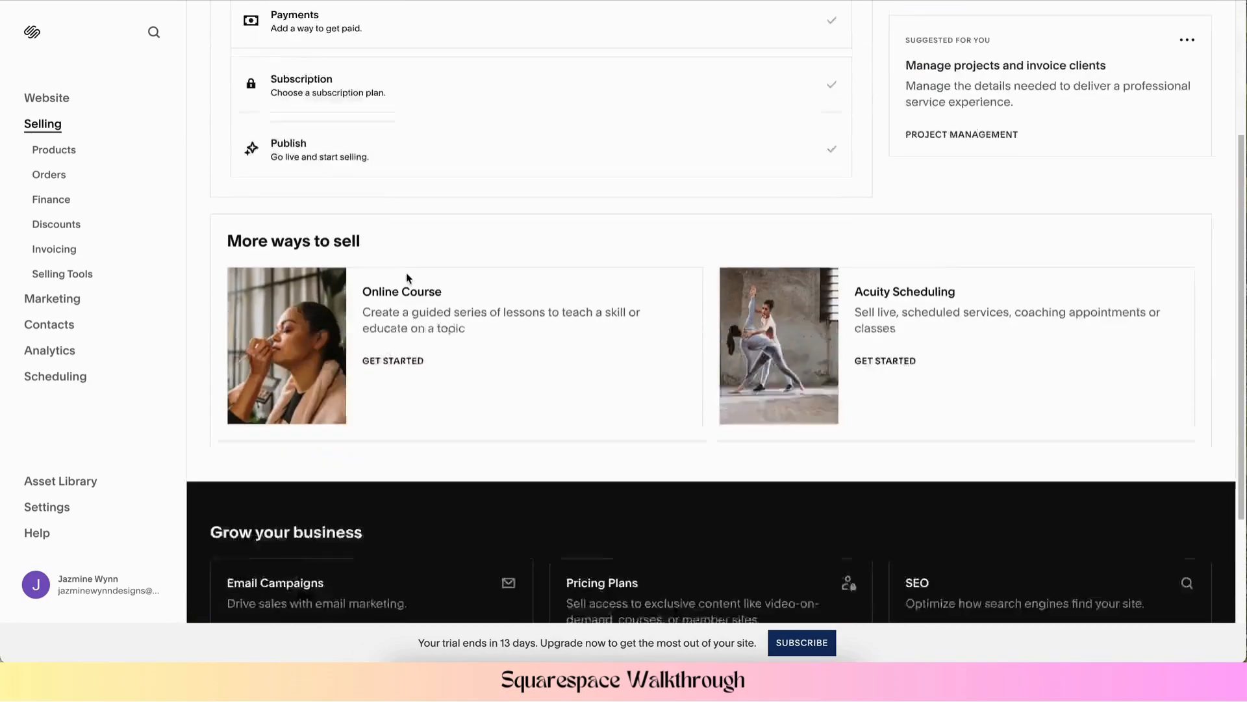
scroll(423, 367, up, 6)
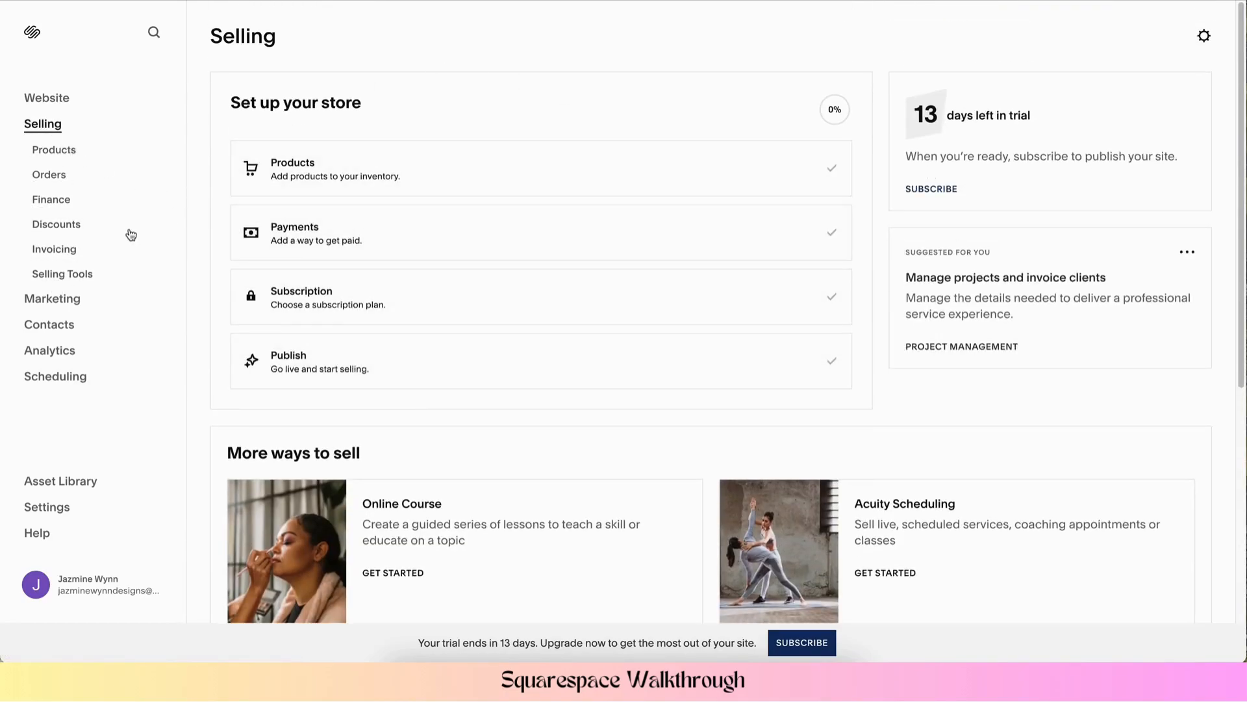
click(58, 303)
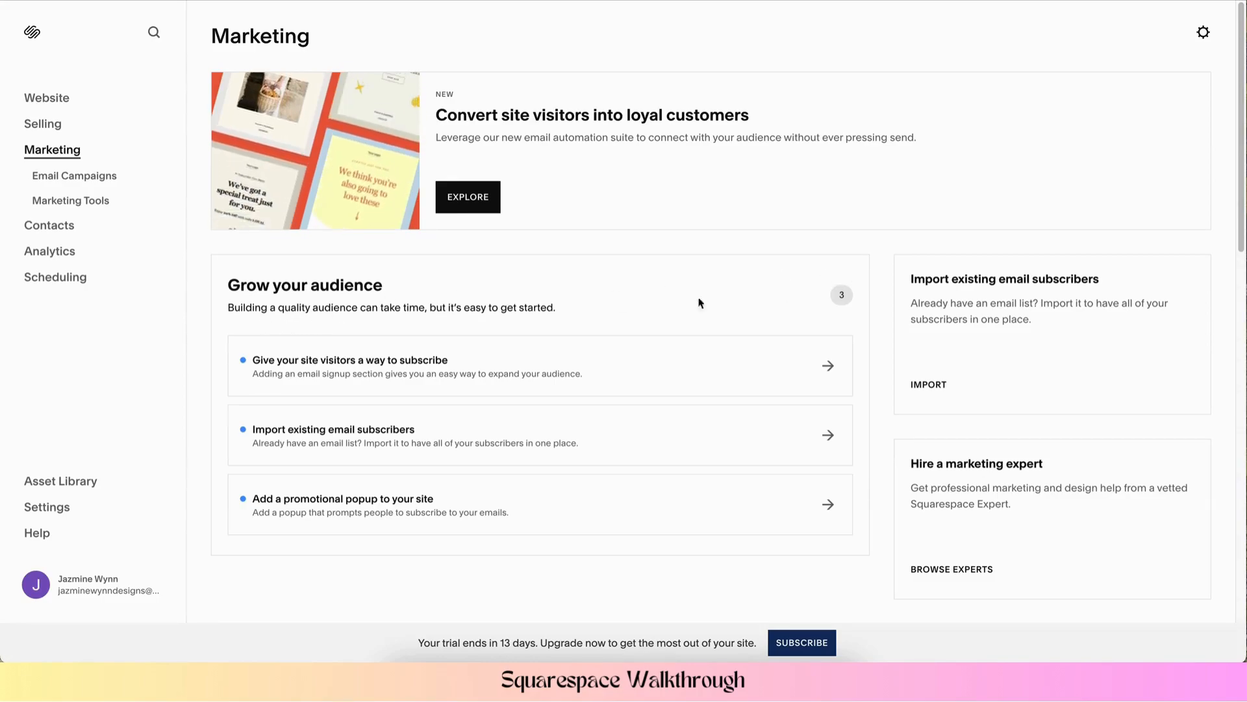
View the Contacts list, and bring up the Analytics traffic report with its introduction dismissed
click(48, 228)
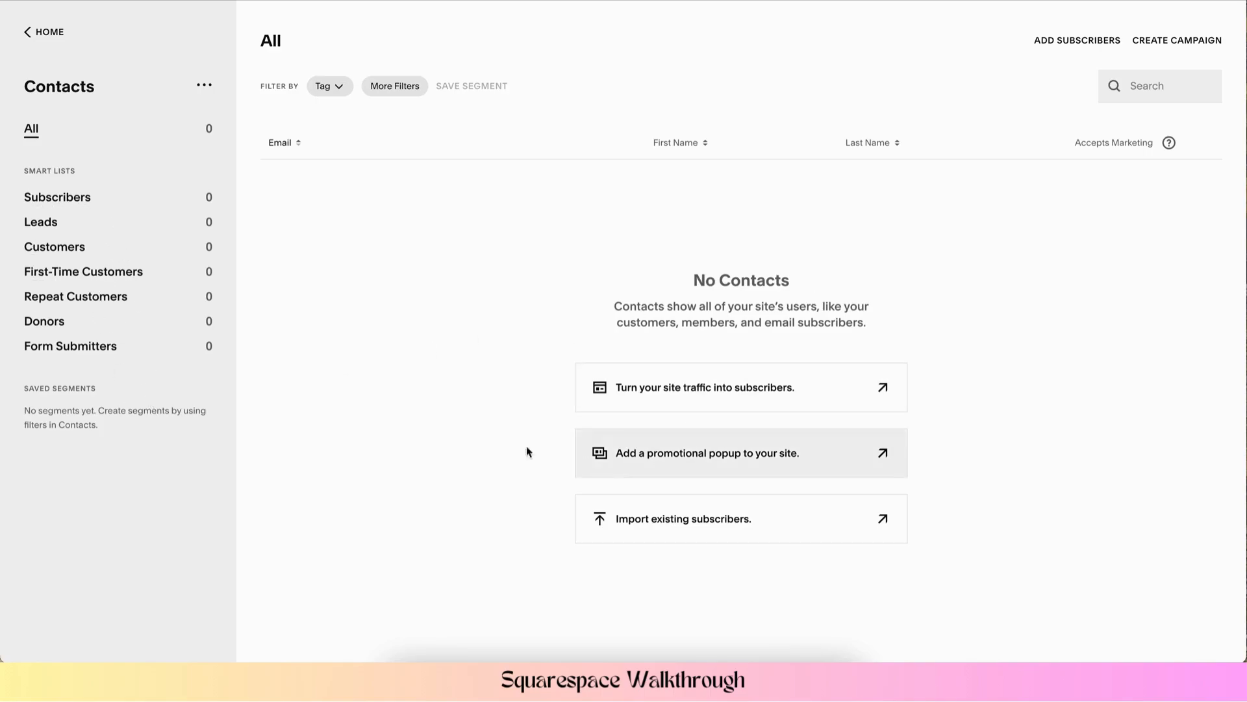
click(39, 34)
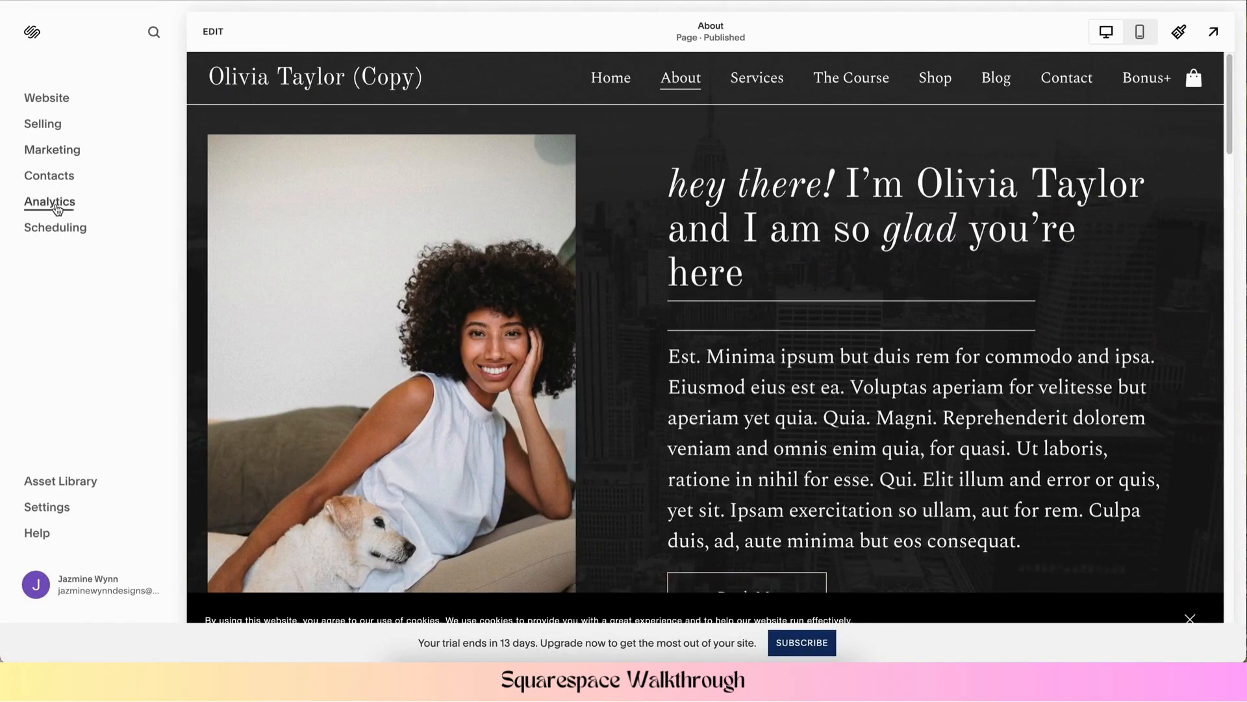
click(46, 207)
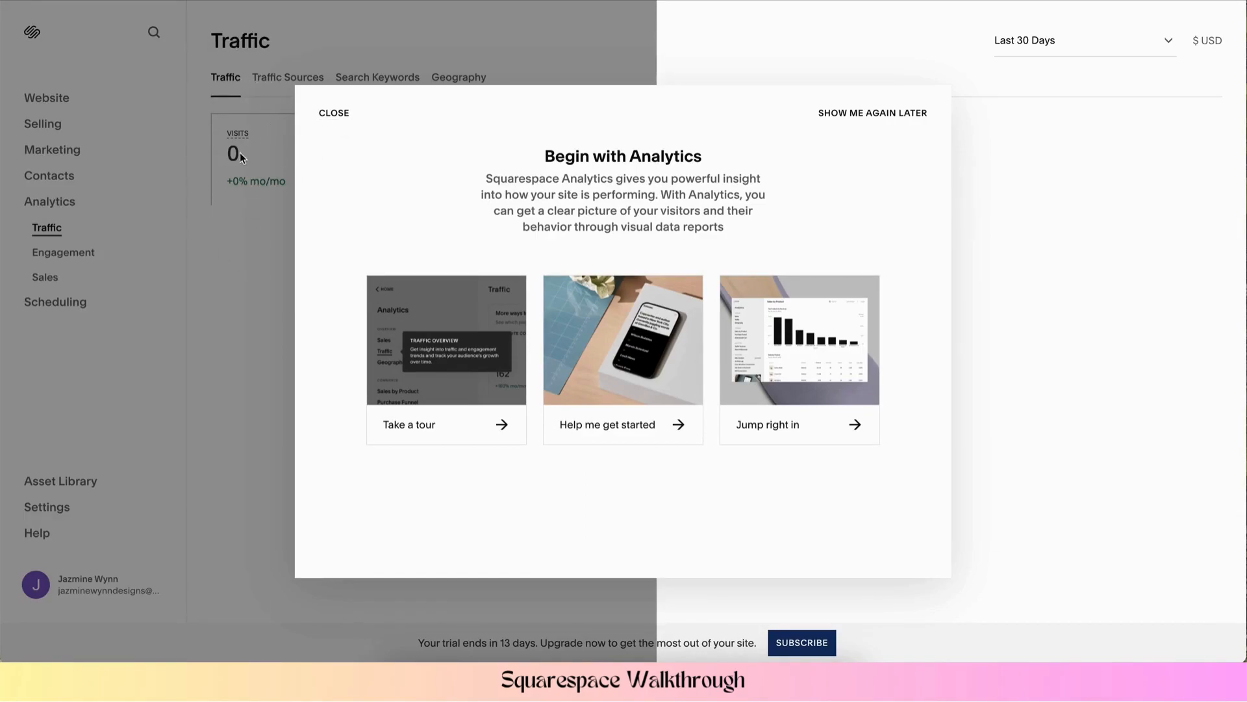
click(323, 121)
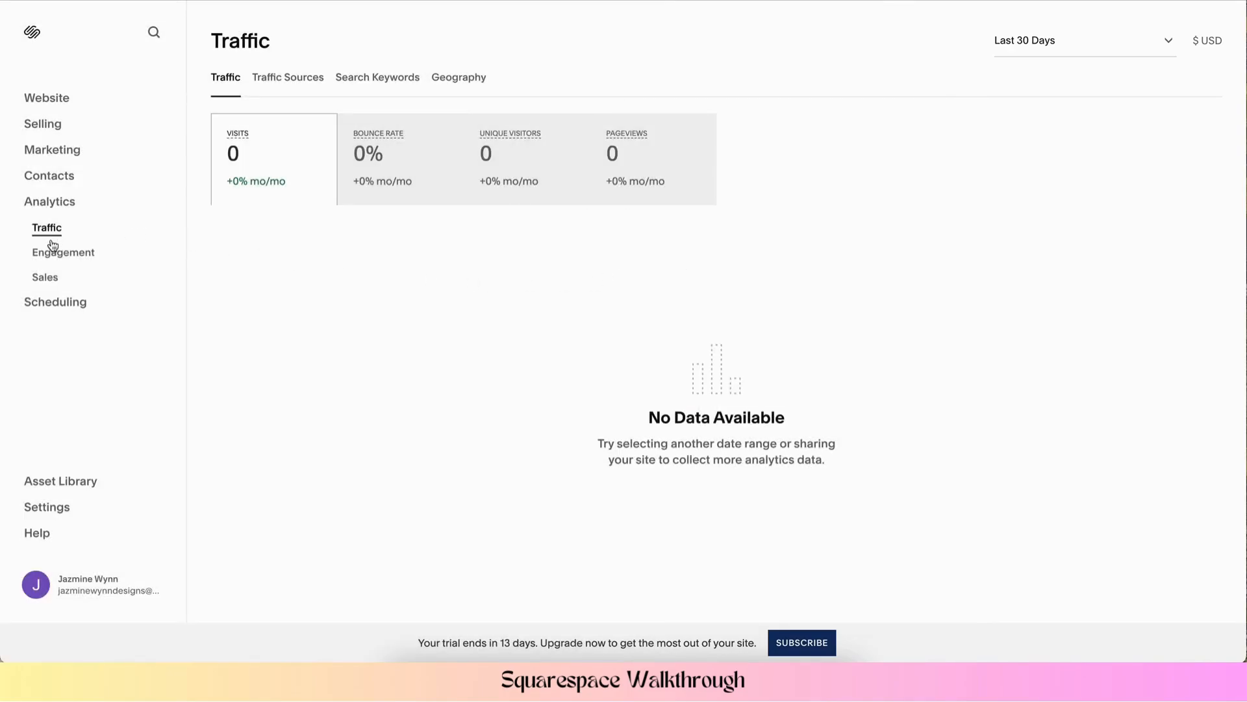
View the Acuity Scheduling welcome page without completing the scheduling page setup, and return to the site dashboard
click(54, 303)
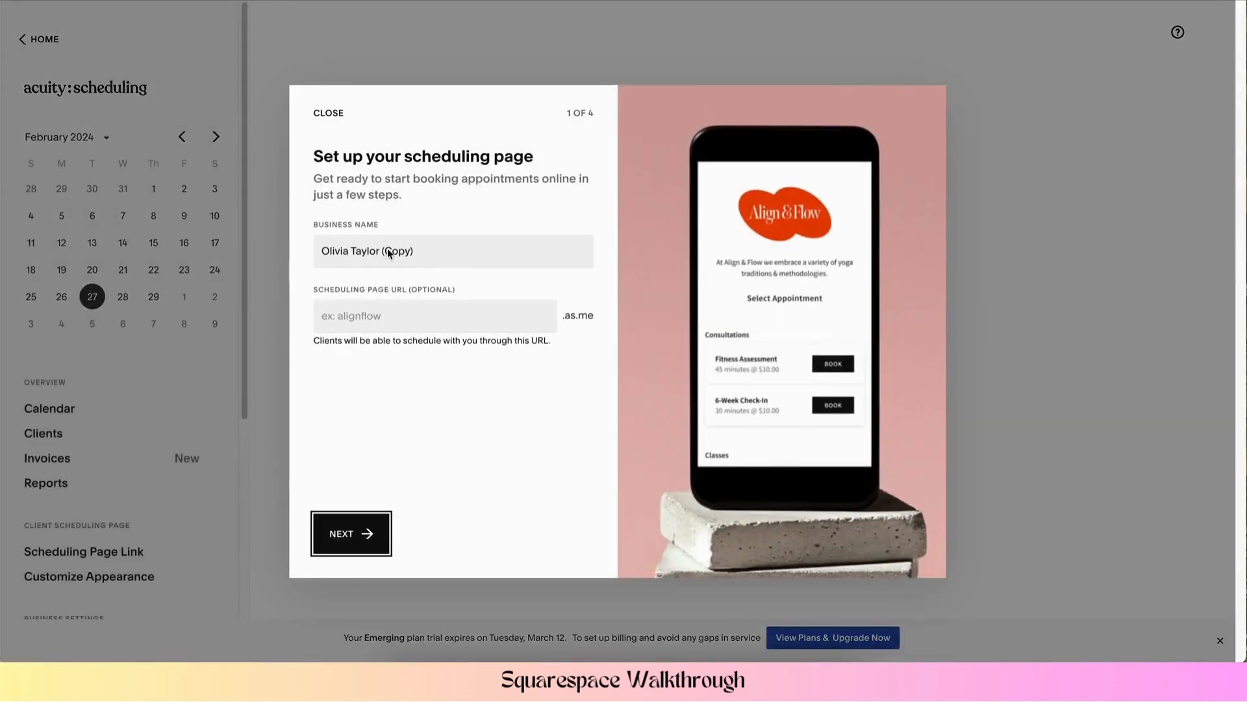
click(317, 114)
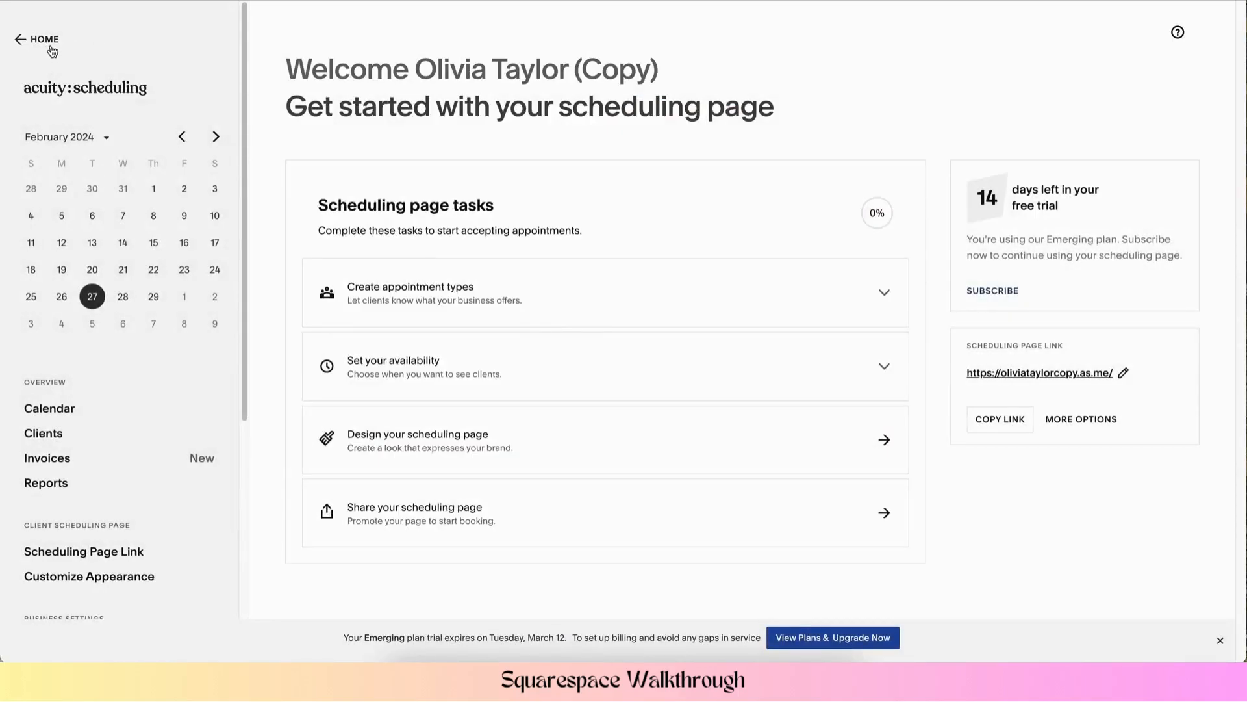
click(46, 41)
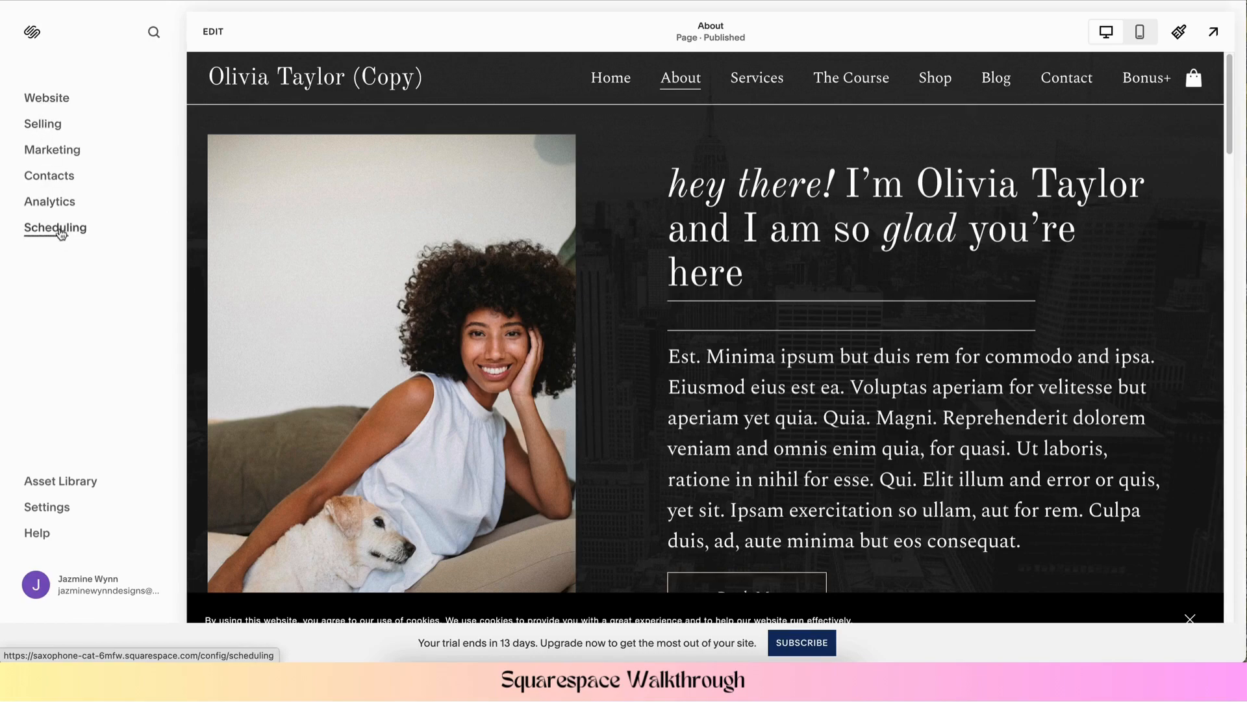
Browse the files stored in the site's Asset Library
click(65, 486)
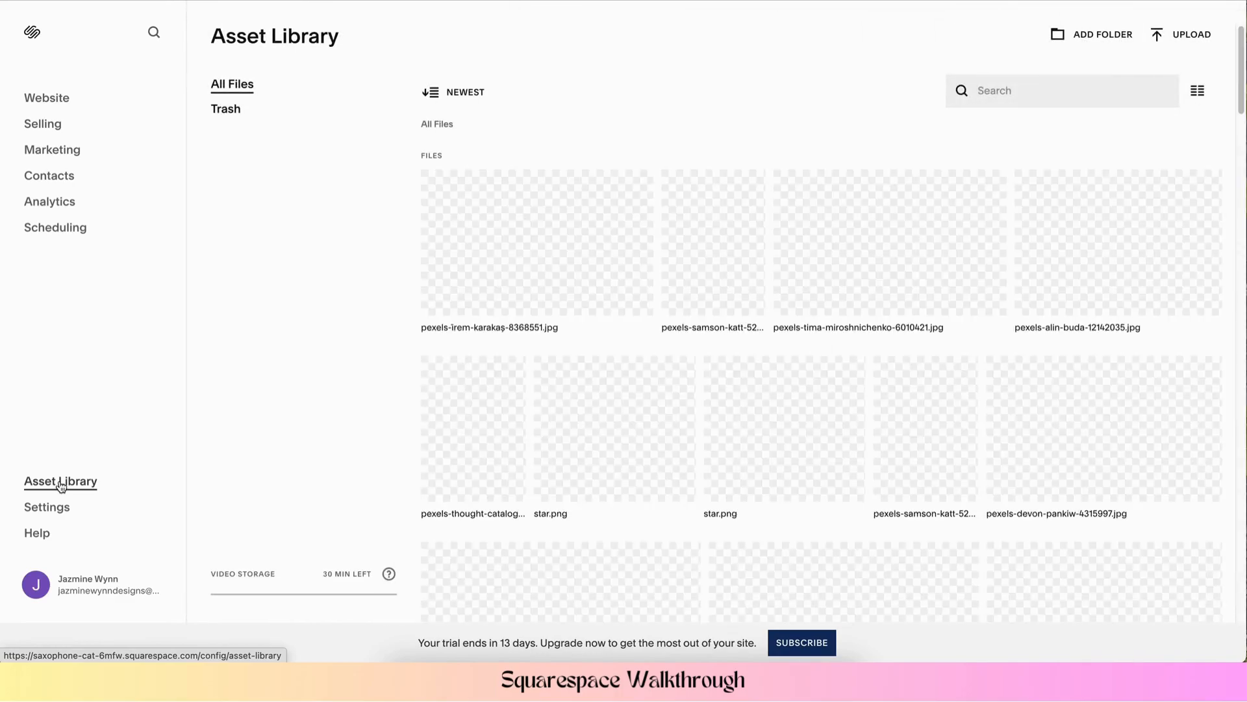
scroll(793, 442, down, 7)
scroll(794, 442, up, 7)
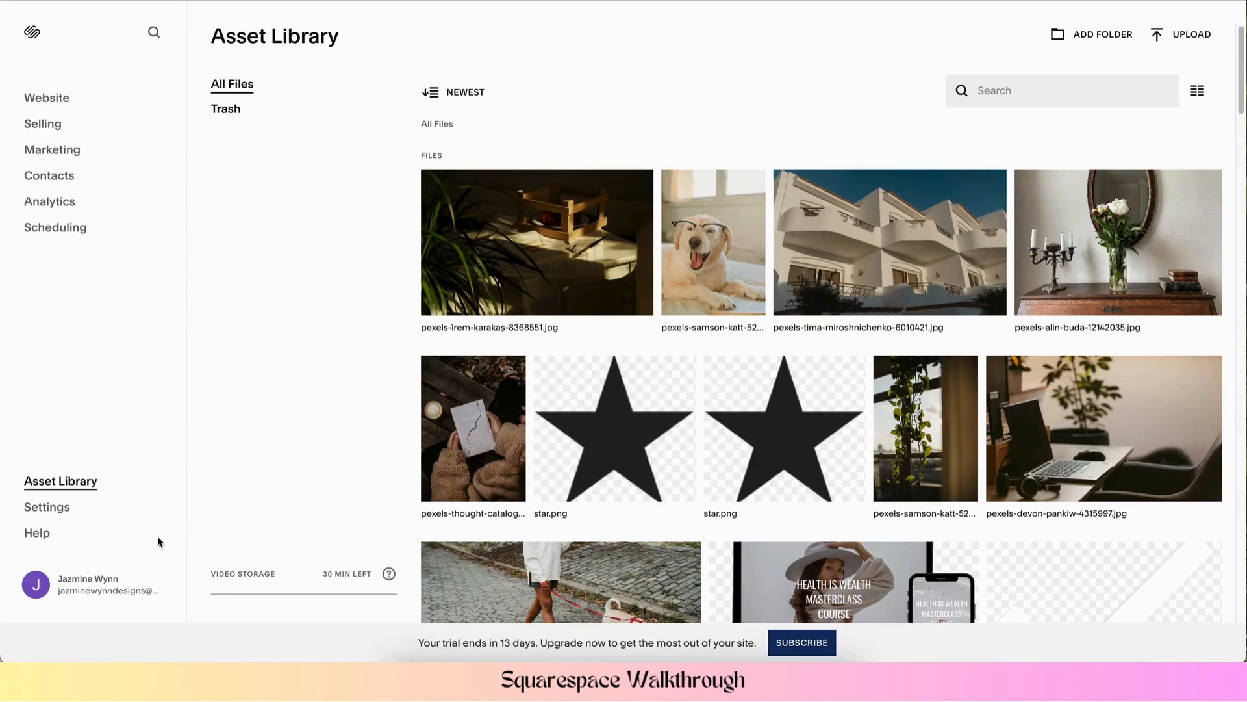
Examine the site's Website settings, including the Site Availability options and the full list down to Crawlers
click(40, 510)
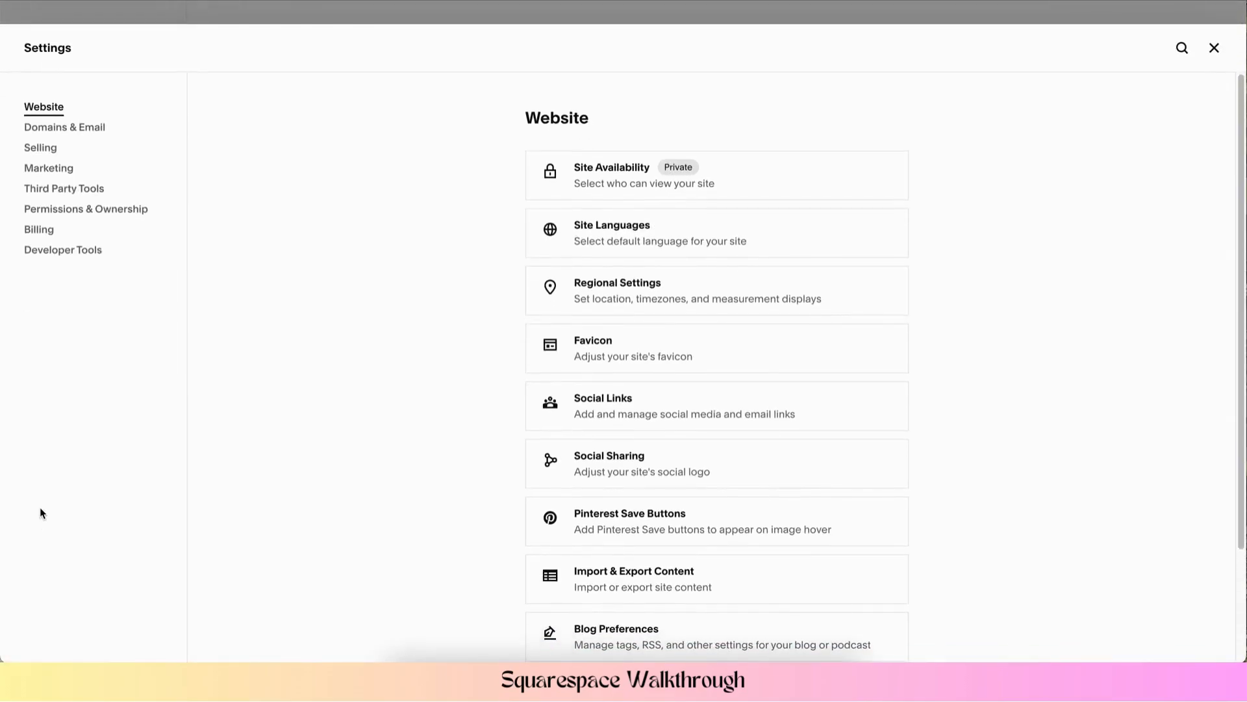
click(726, 184)
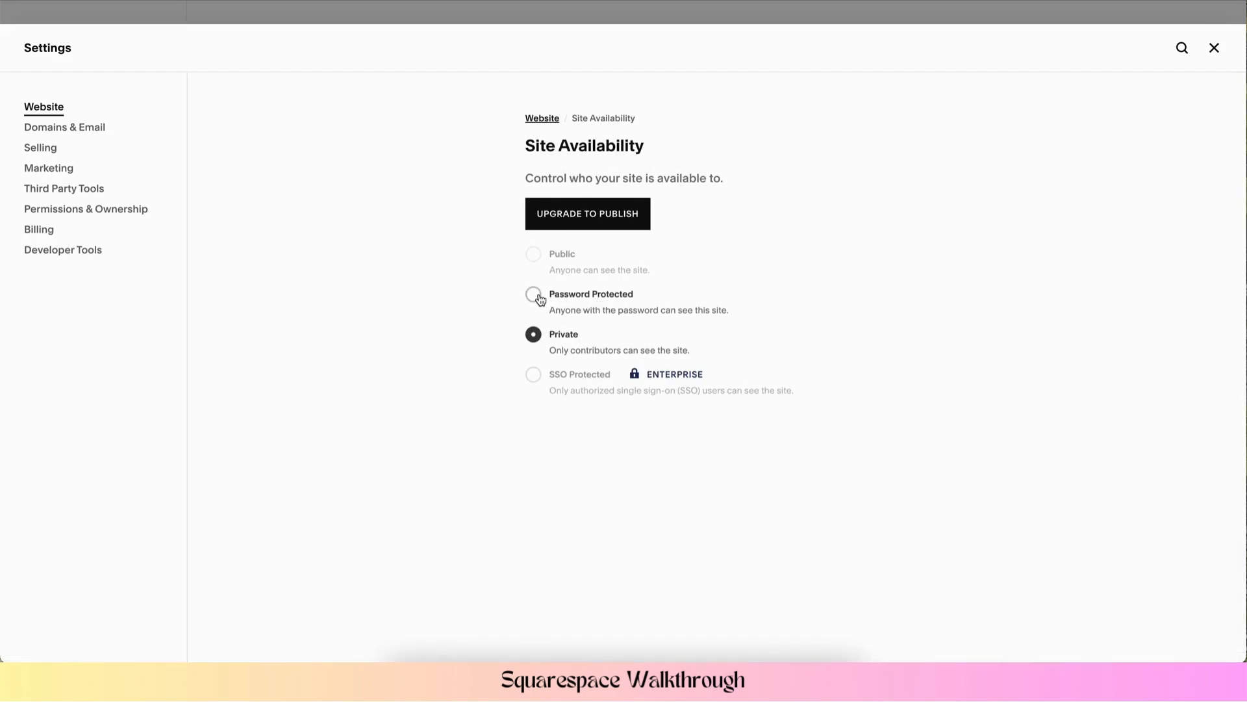
click(551, 252)
click(80, 133)
click(52, 116)
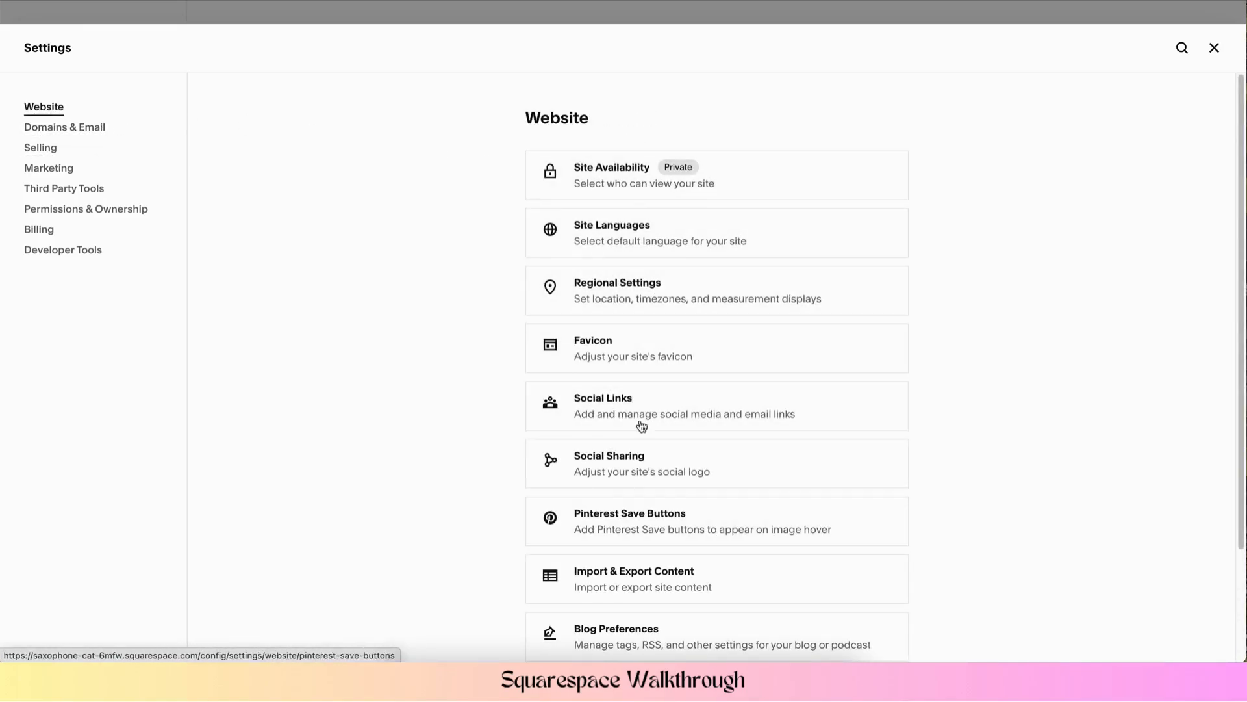
scroll(429, 380, down, 1)
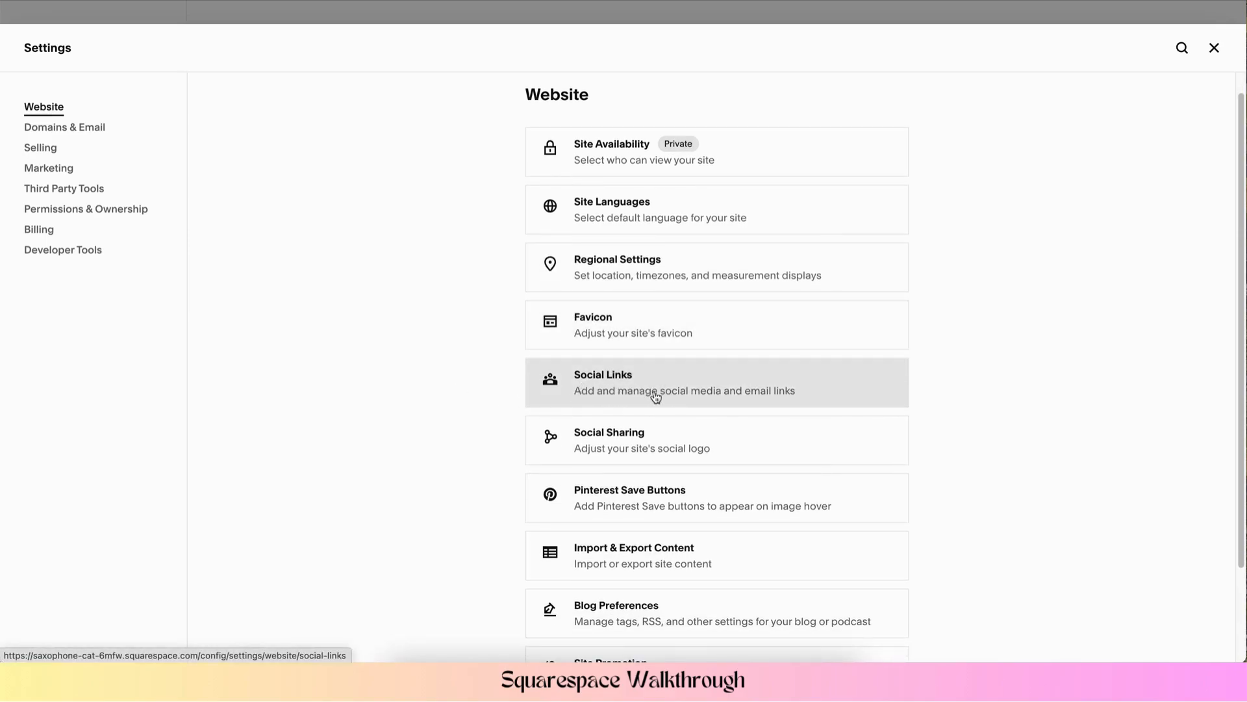
scroll(679, 435, down, 4)
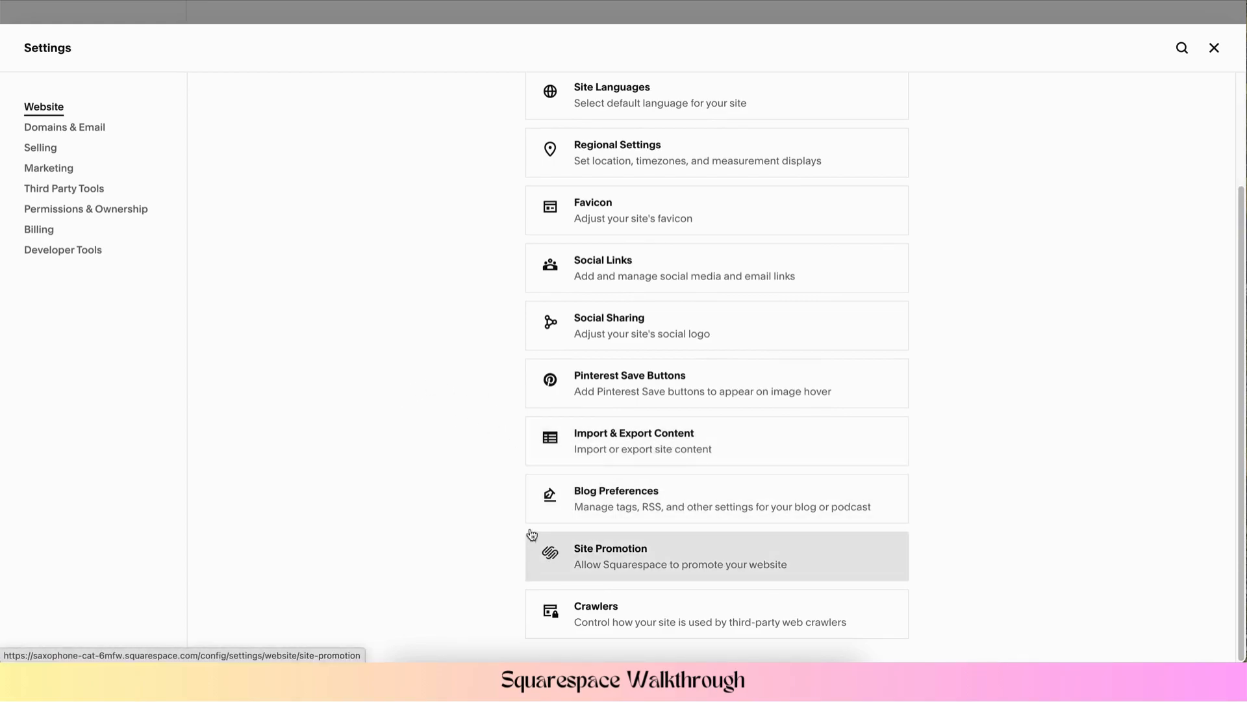
View the Domains page within the Domains & Email settings and return to that section's overview
click(59, 130)
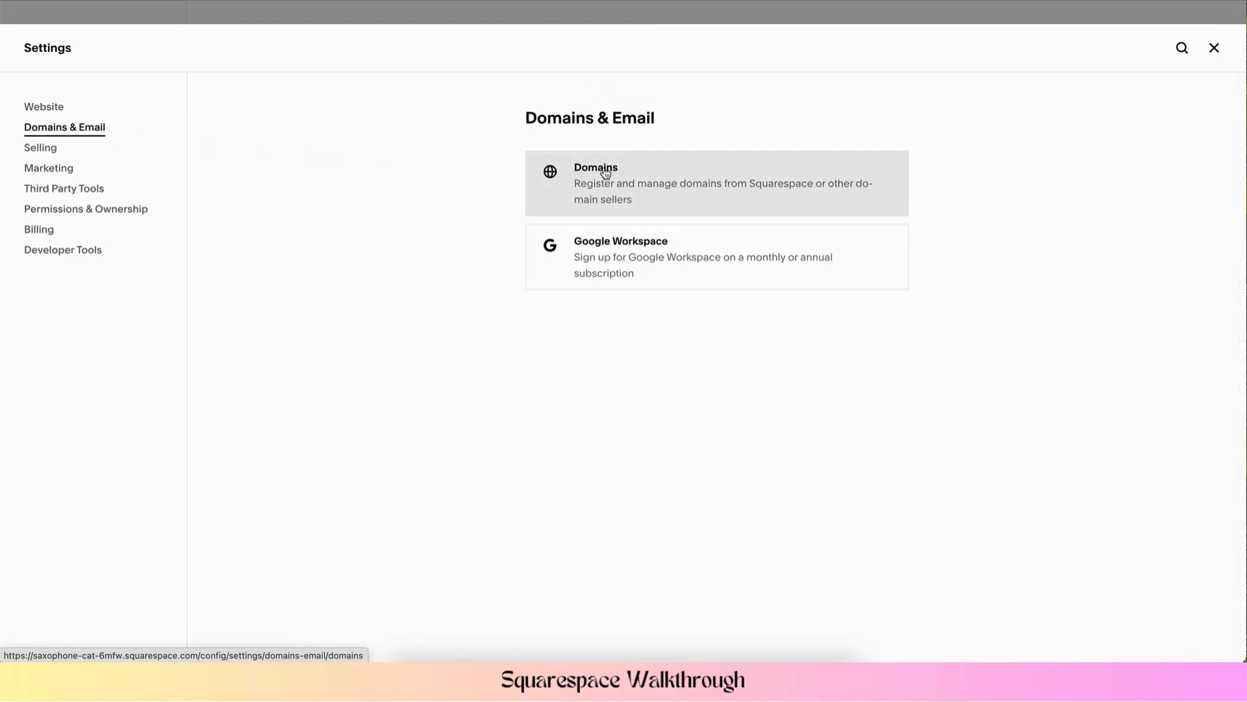
click(644, 176)
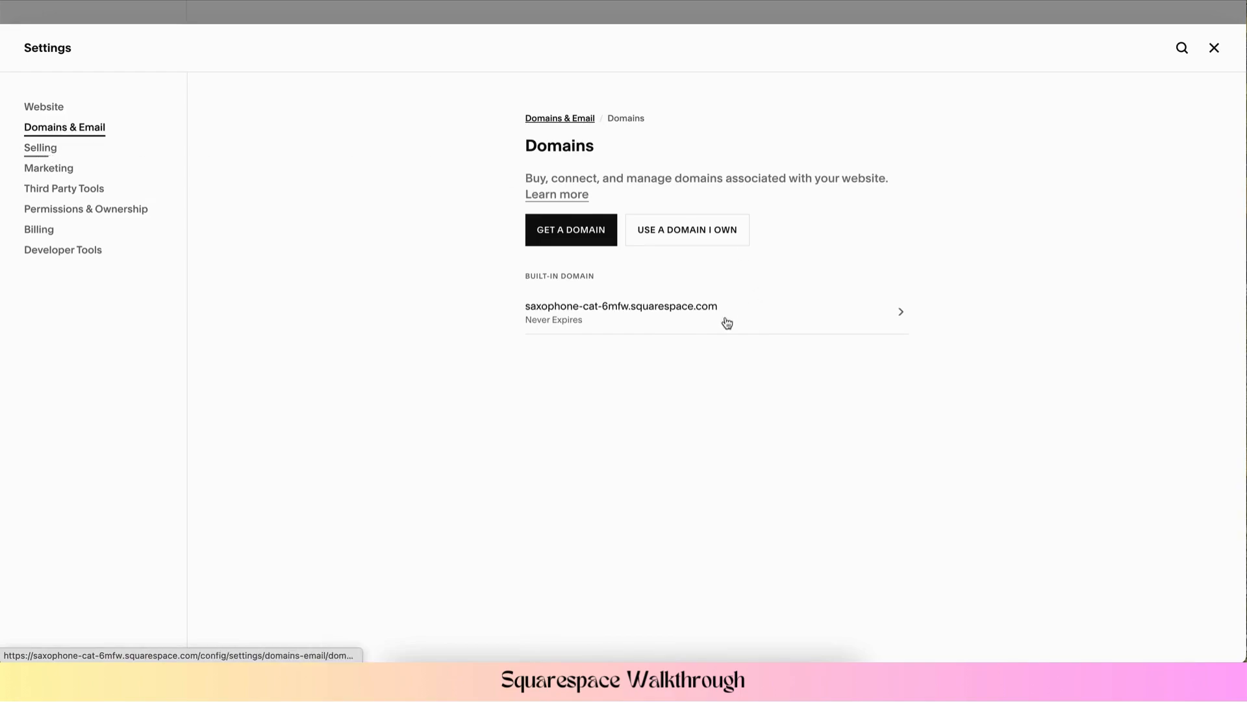
click(93, 135)
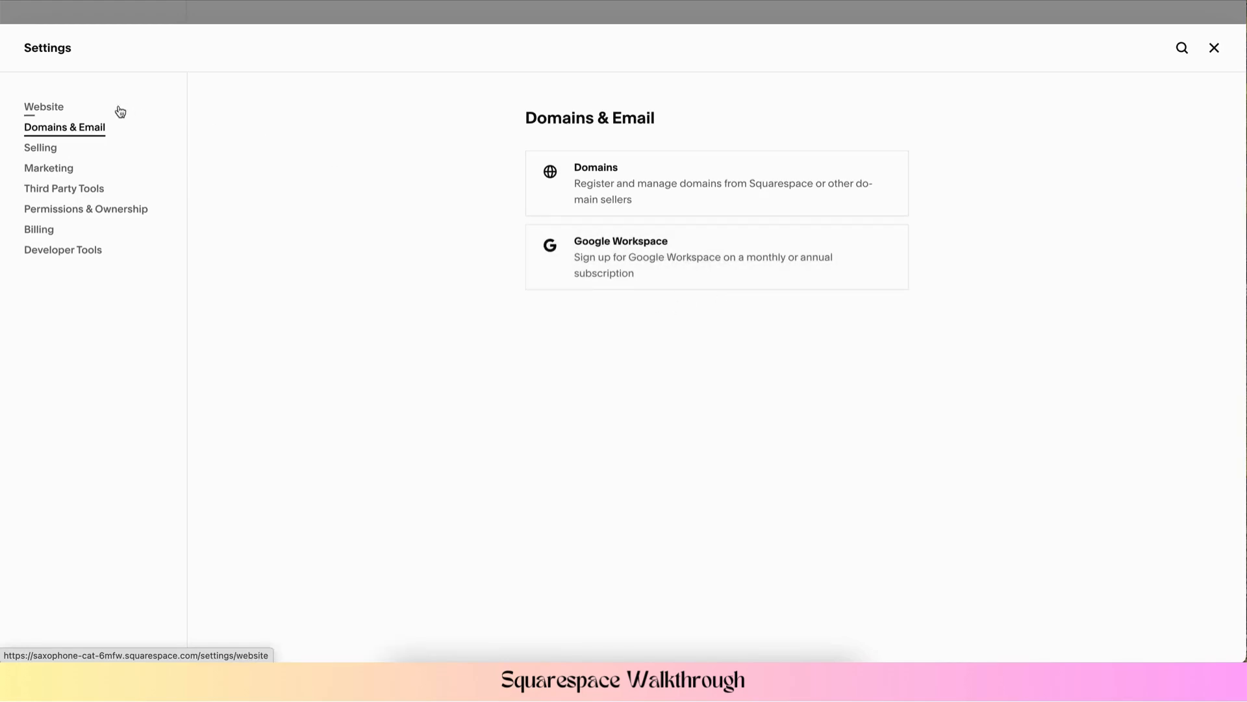
Look through the Selling settings down to Product Reviews, and view the SEO Appearance page in the Marketing settings
click(47, 154)
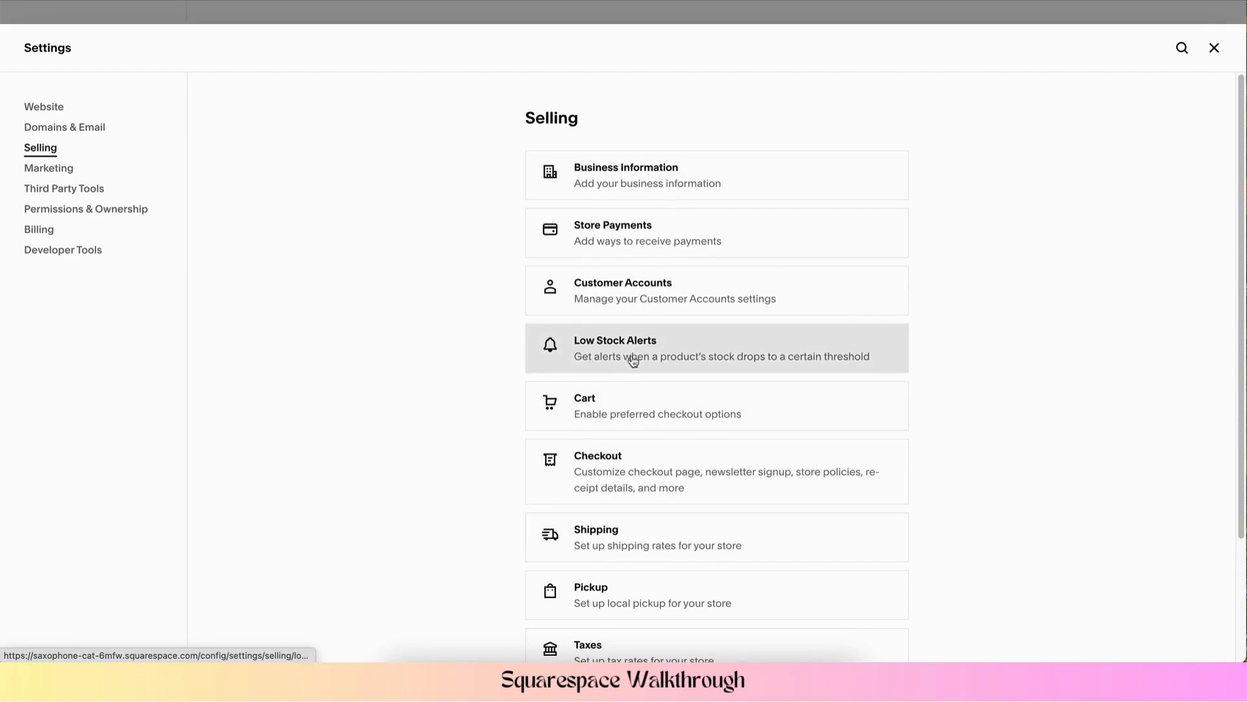
scroll(631, 364, down, 3)
scroll(646, 324, up, 3)
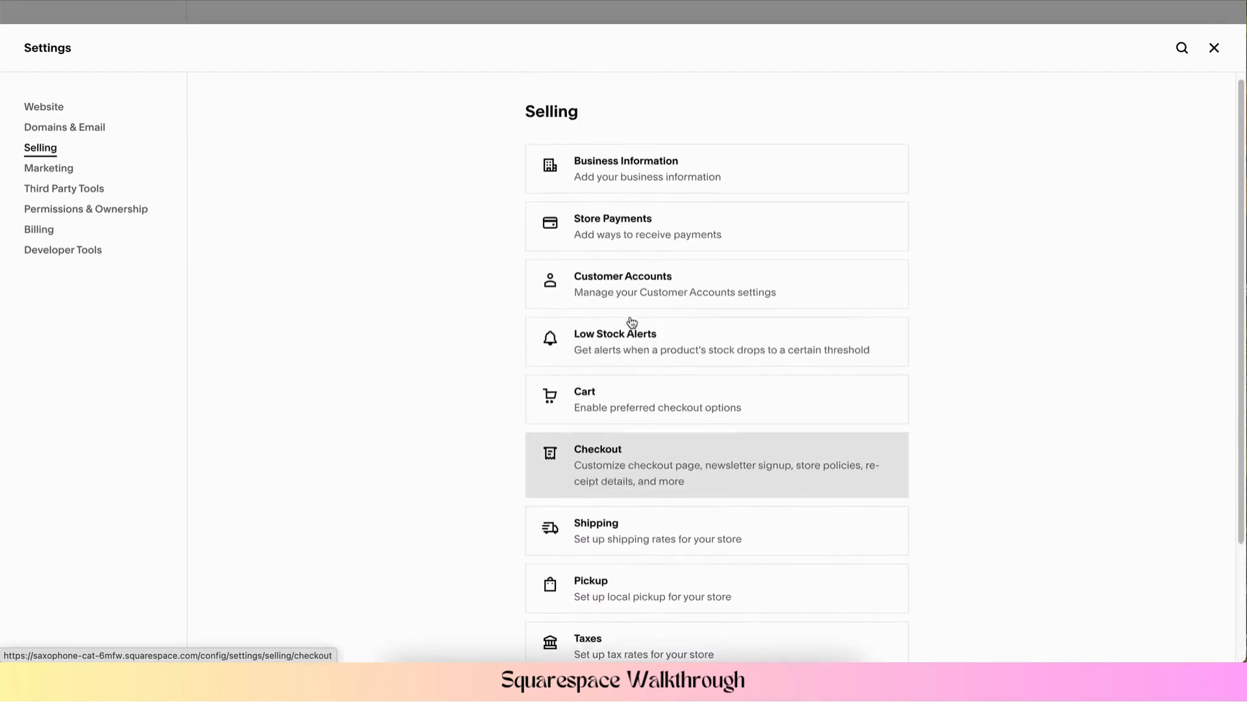
scroll(657, 364, down, 1)
scroll(680, 337, down, 2)
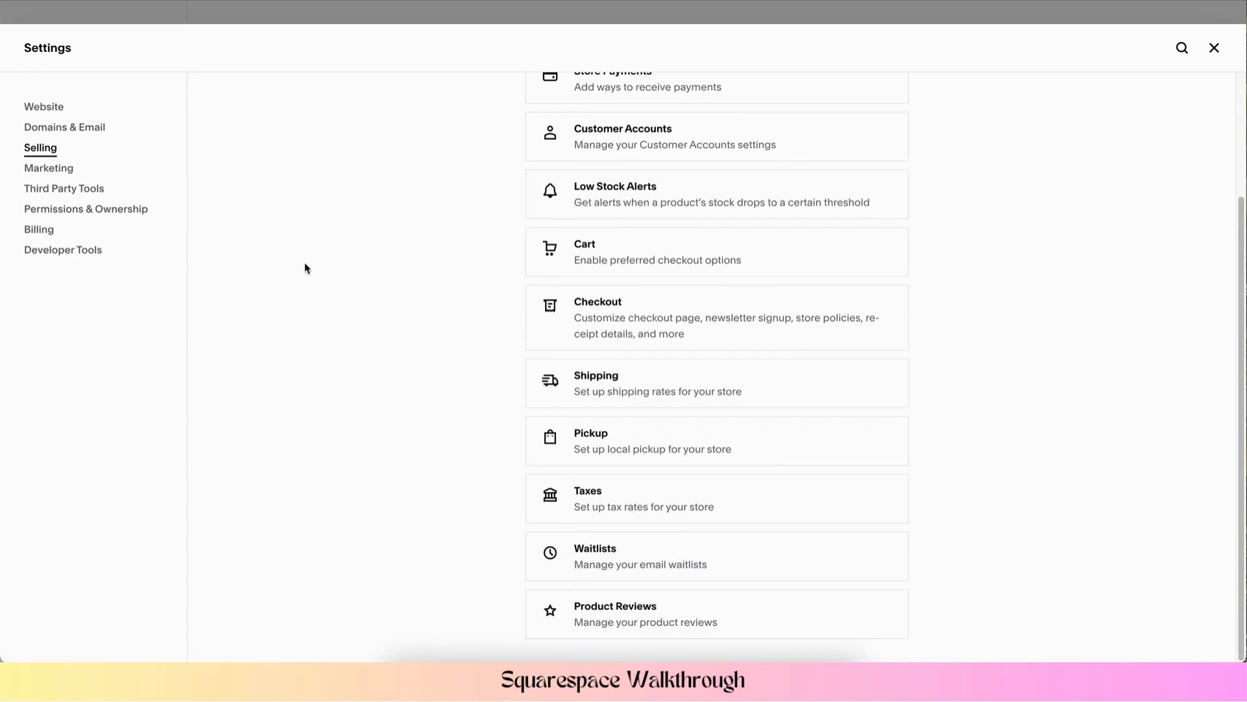
click(49, 174)
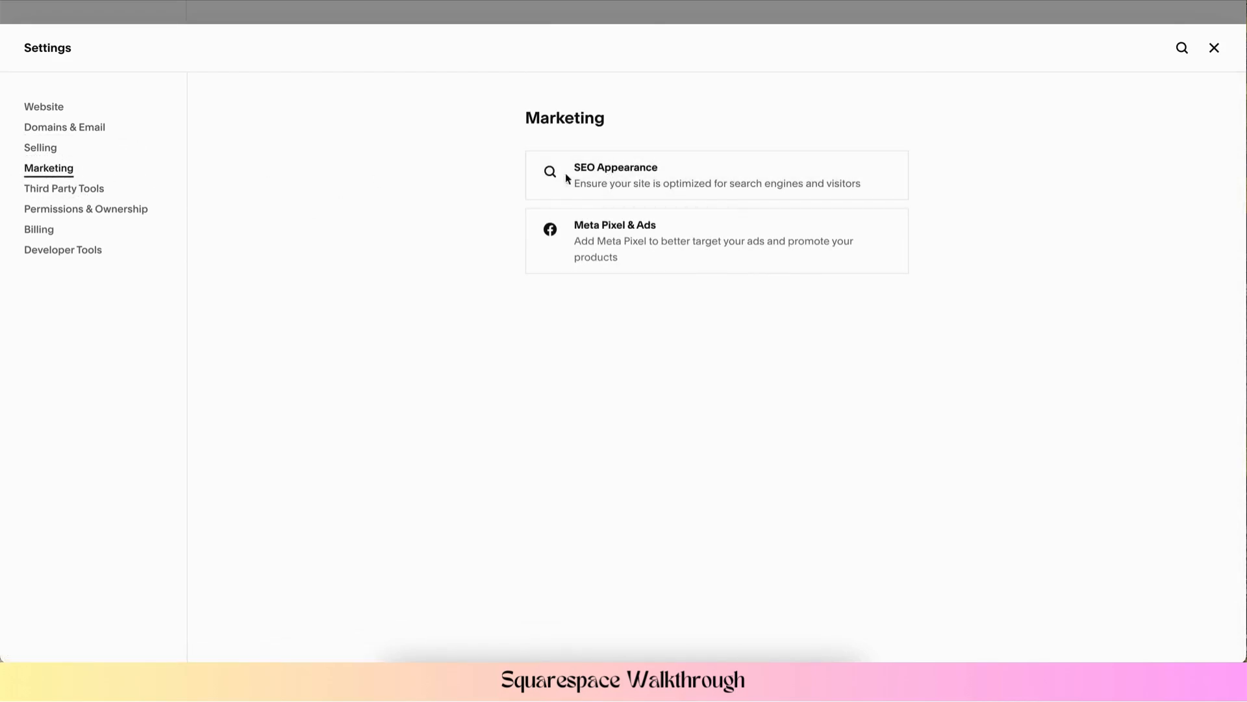
click(664, 171)
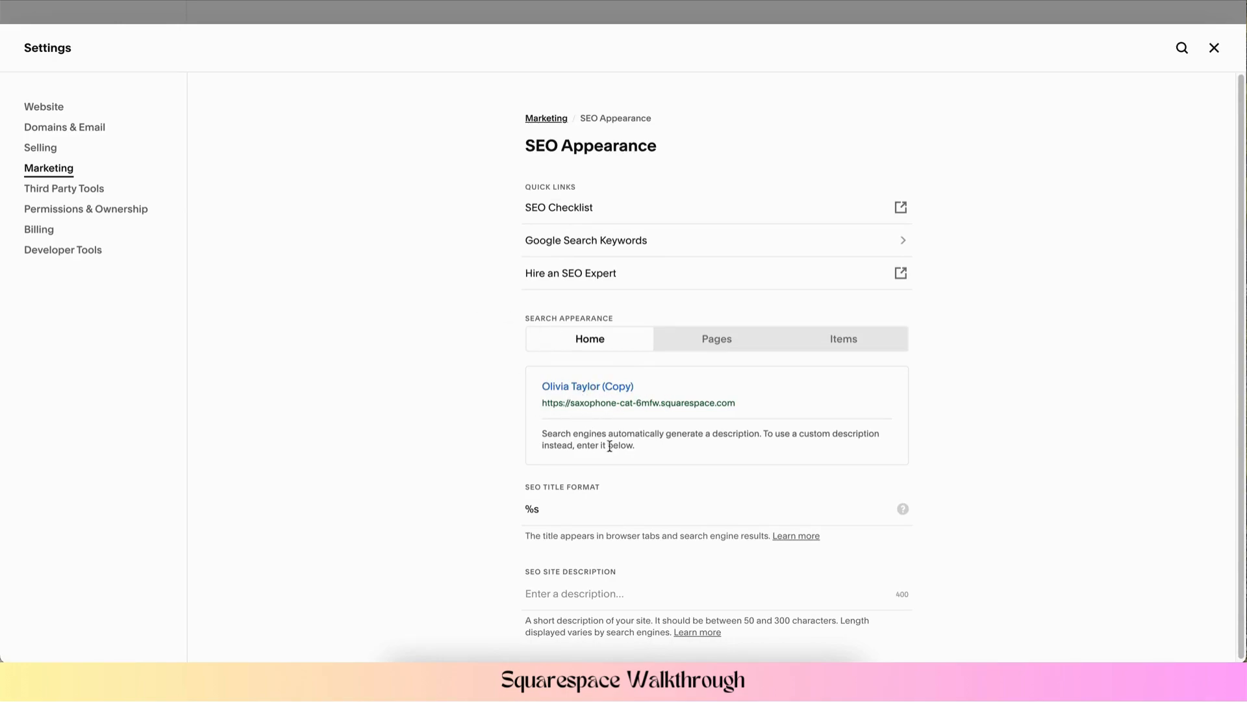
Browse the Squarespace extensions catalog in the Third Party Tools settings and return to the Third Party Tools overview
click(63, 195)
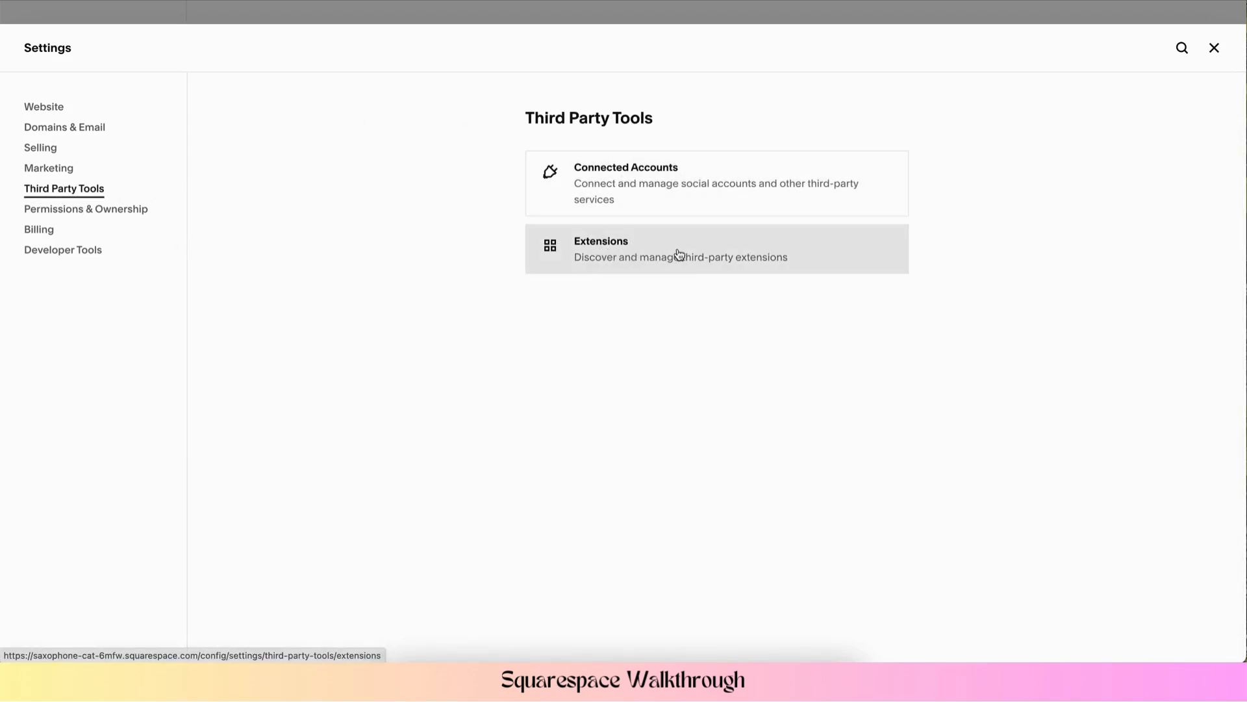
click(626, 241)
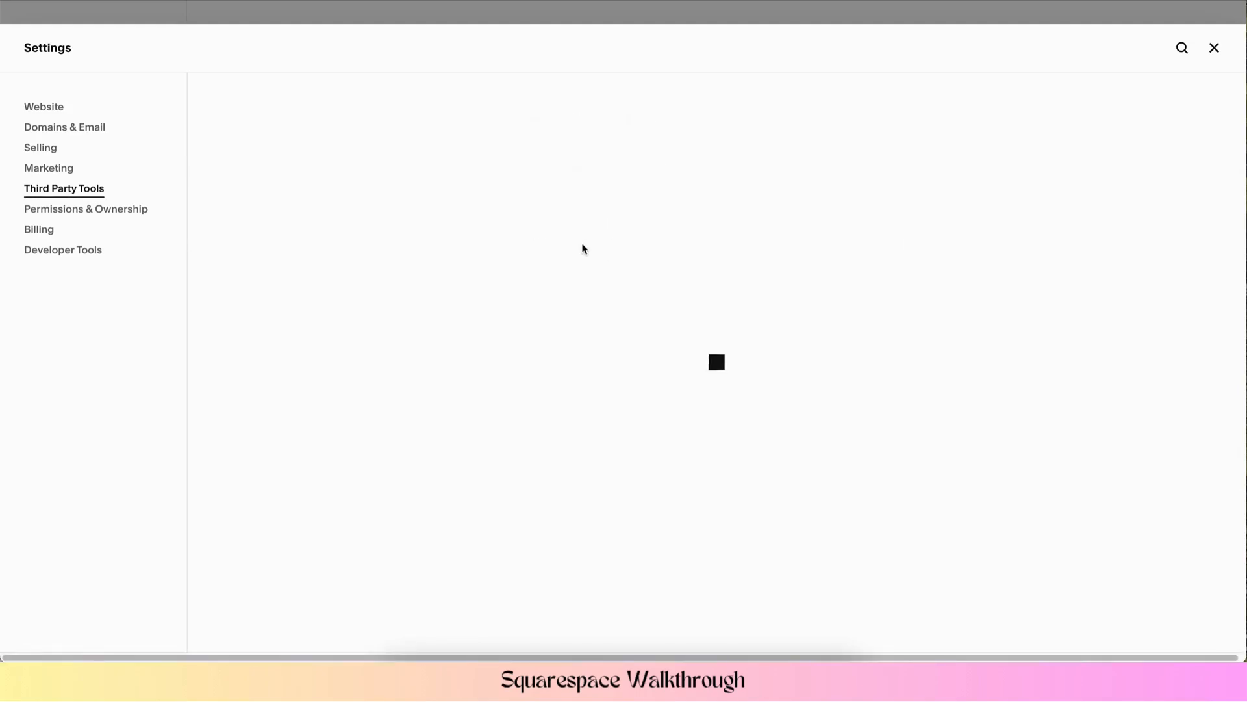
scroll(319, 445, down, 10)
scroll(324, 450, down, 5)
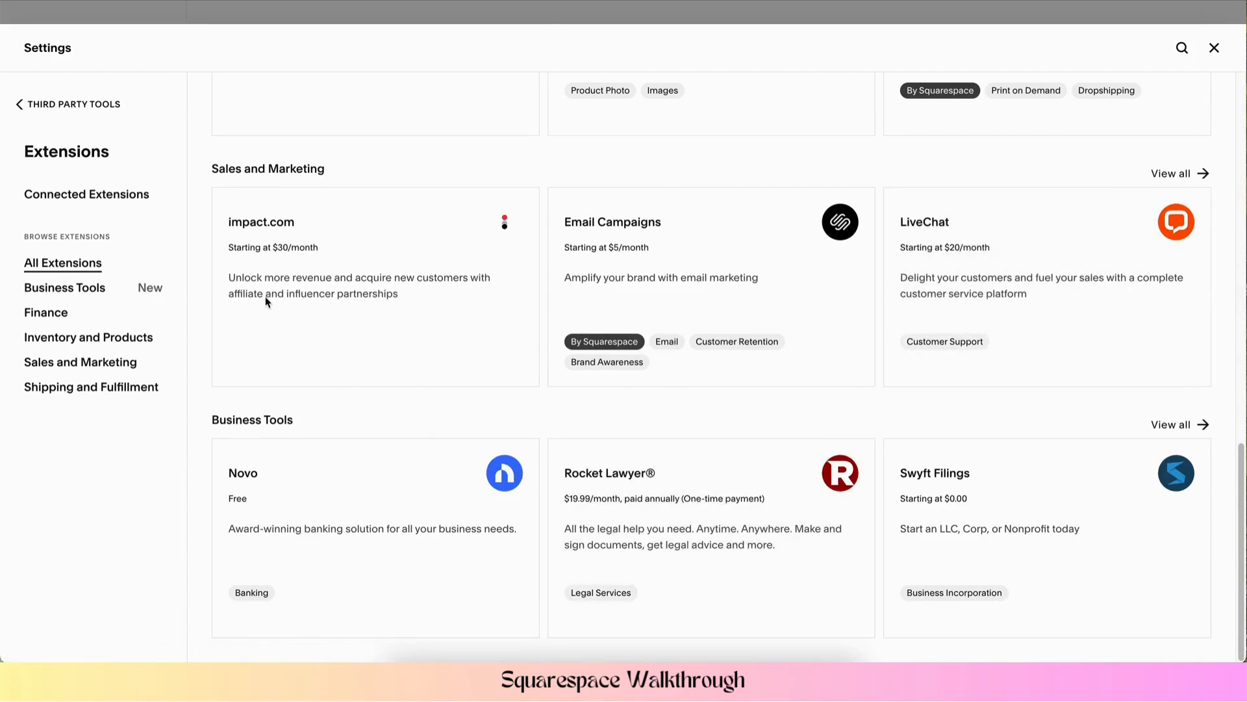
scroll(454, 457, up, 15)
scroll(403, 379, up, 2)
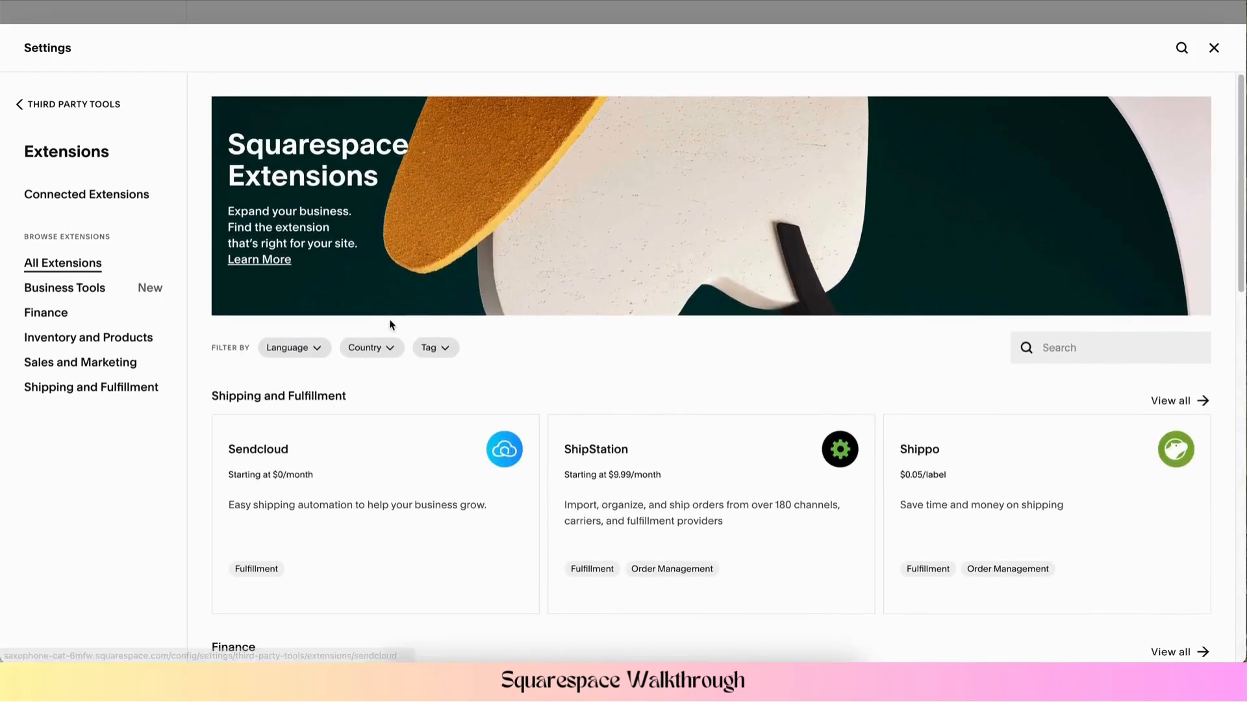
scroll(315, 502, down, 5)
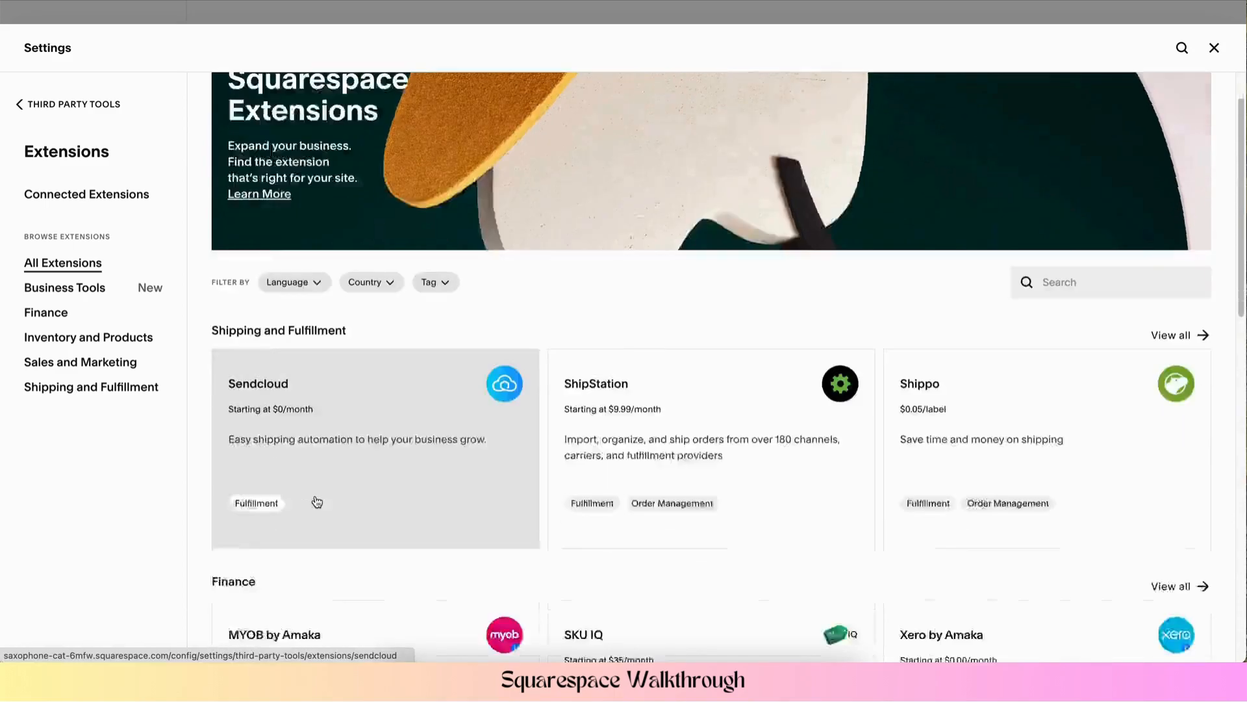
scroll(286, 280, up, 4)
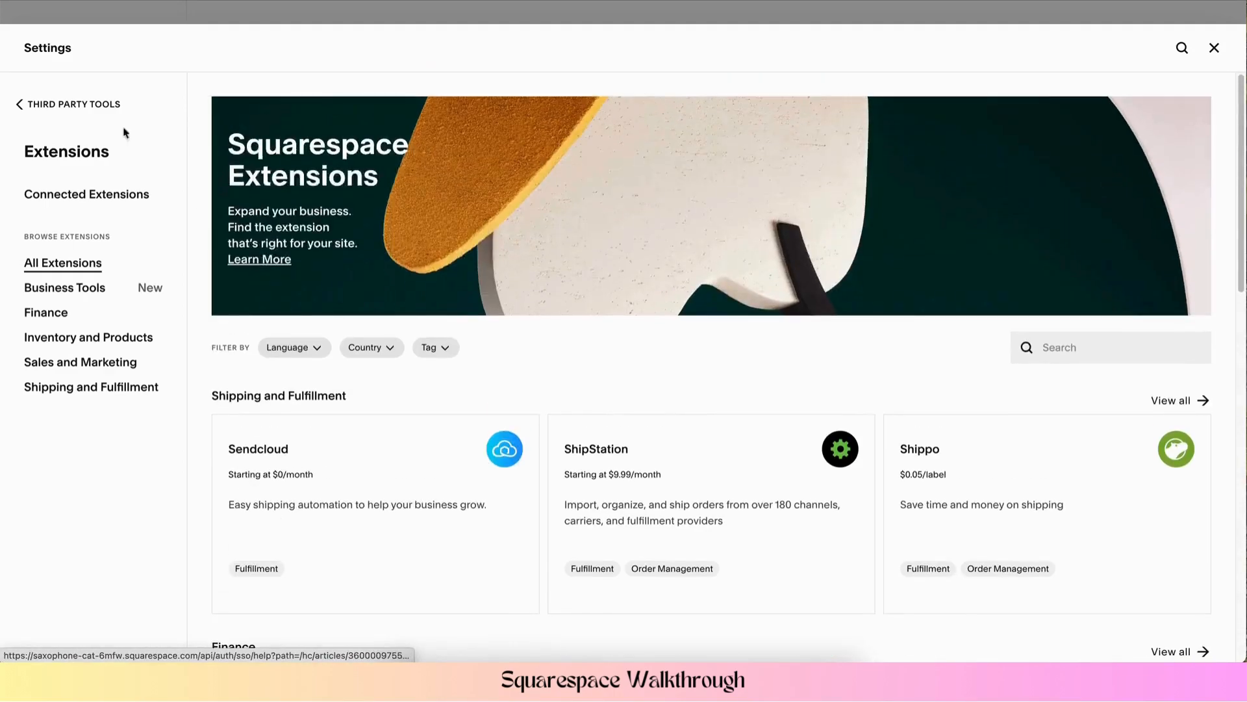
click(21, 107)
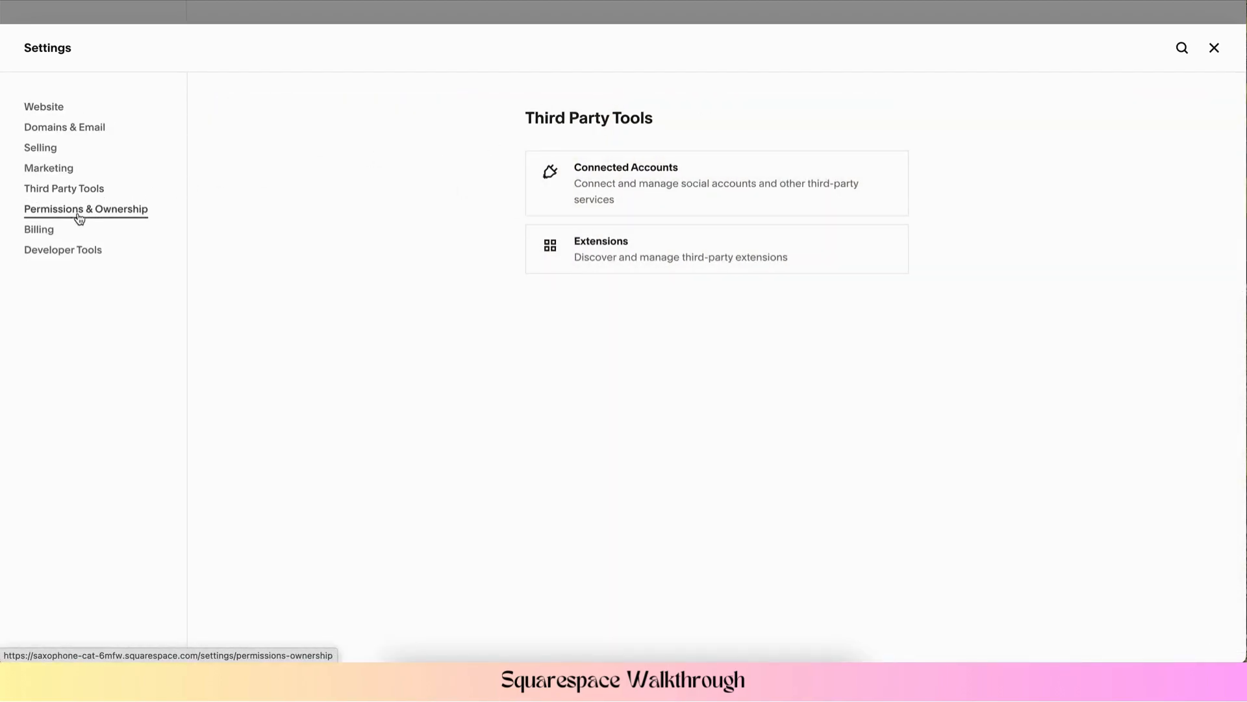
Examine the Permissions page for contributors and site ownership, and view the Billing settings
click(87, 215)
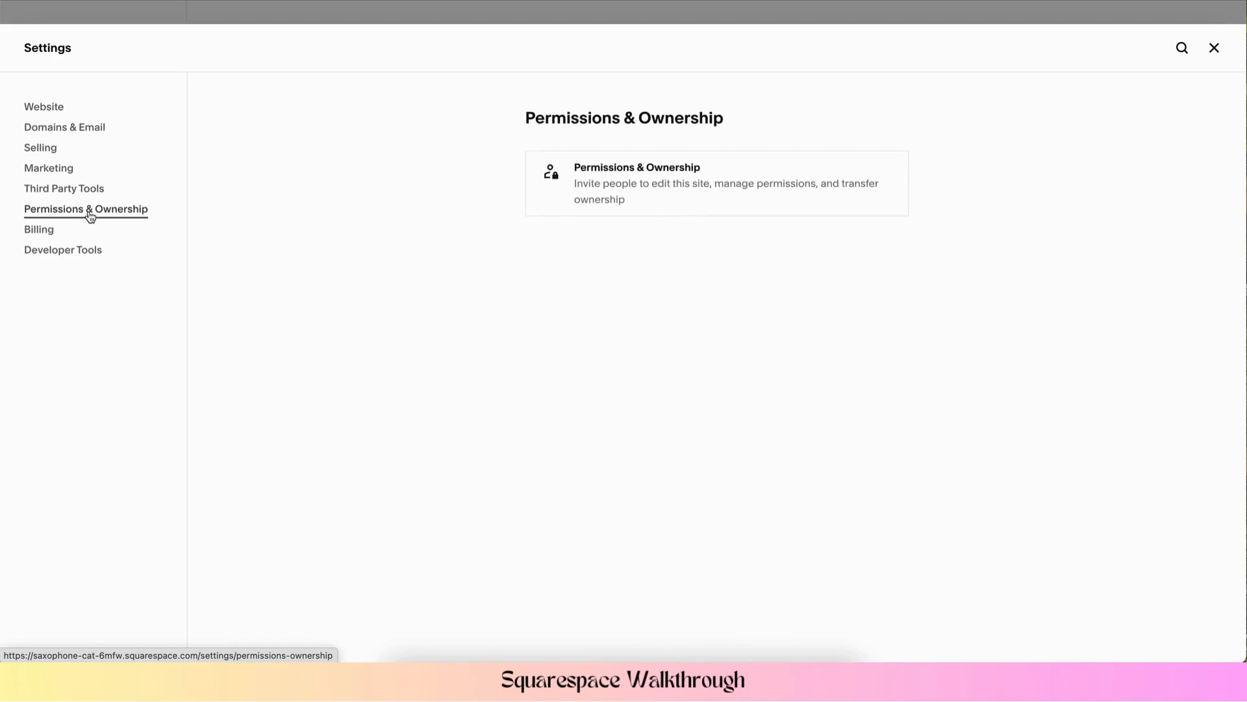
click(672, 181)
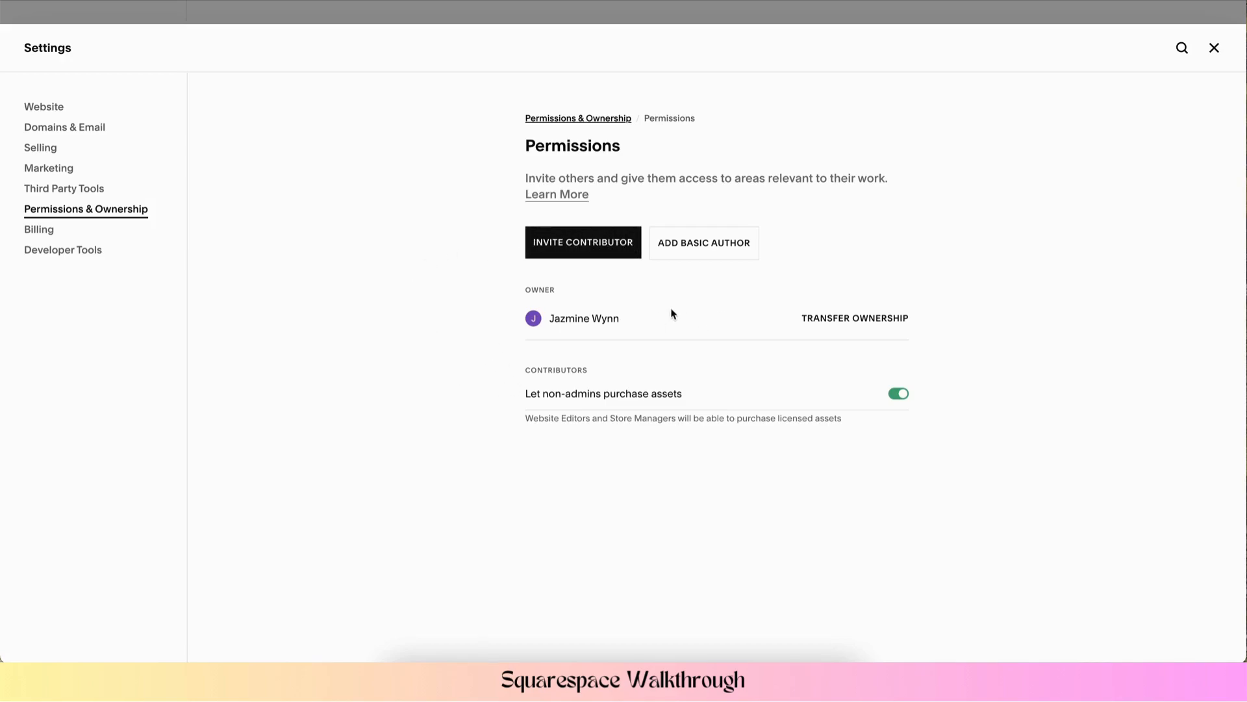
click(46, 236)
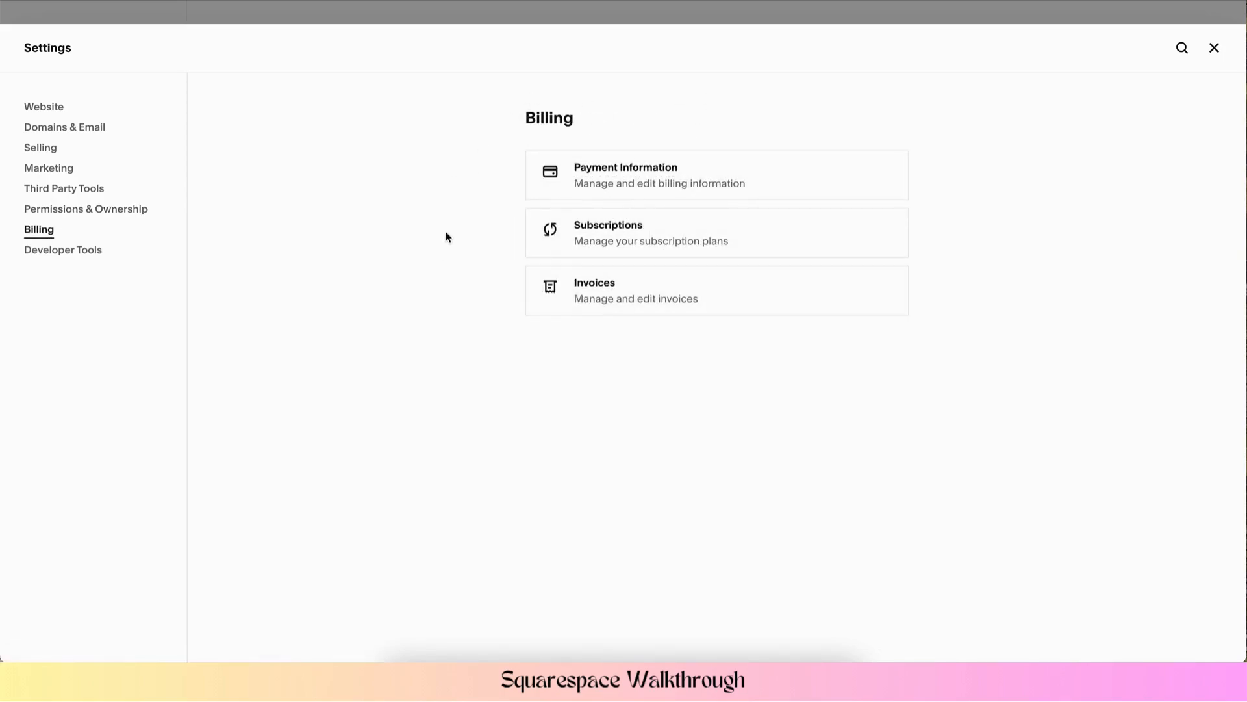
View the Developer Tools settings, return to the Website settings overview, and close the site settings
click(51, 252)
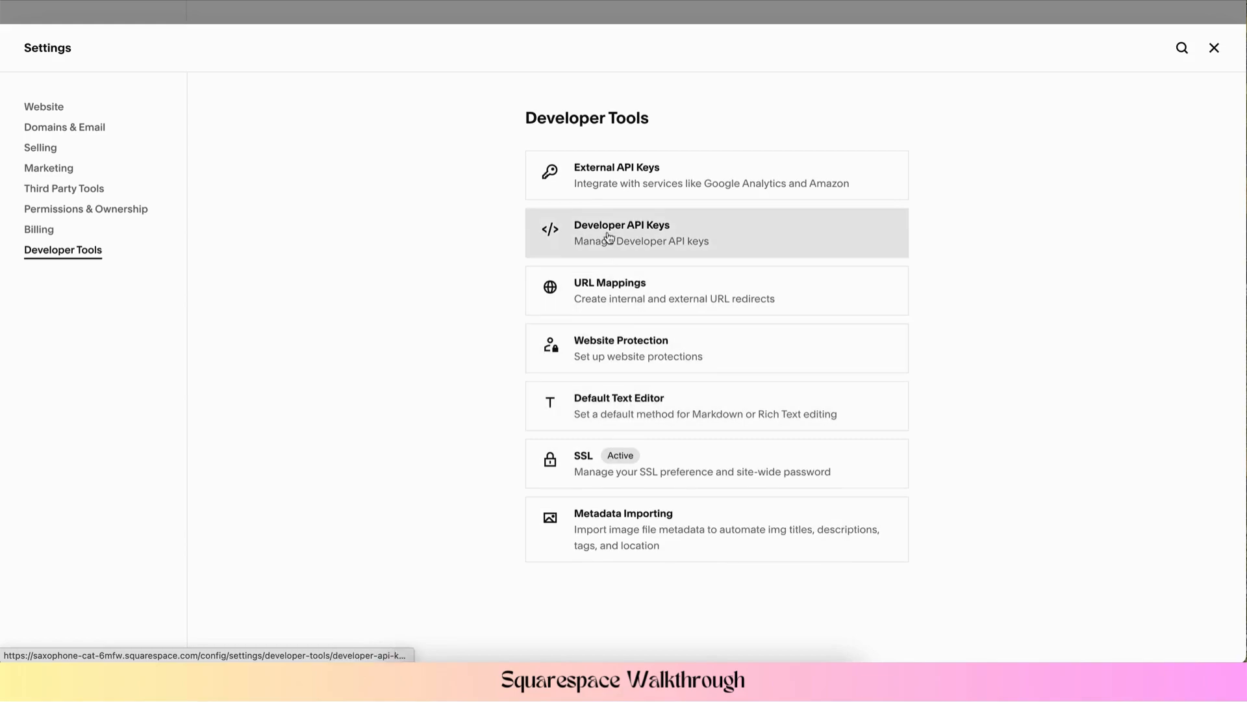
click(39, 112)
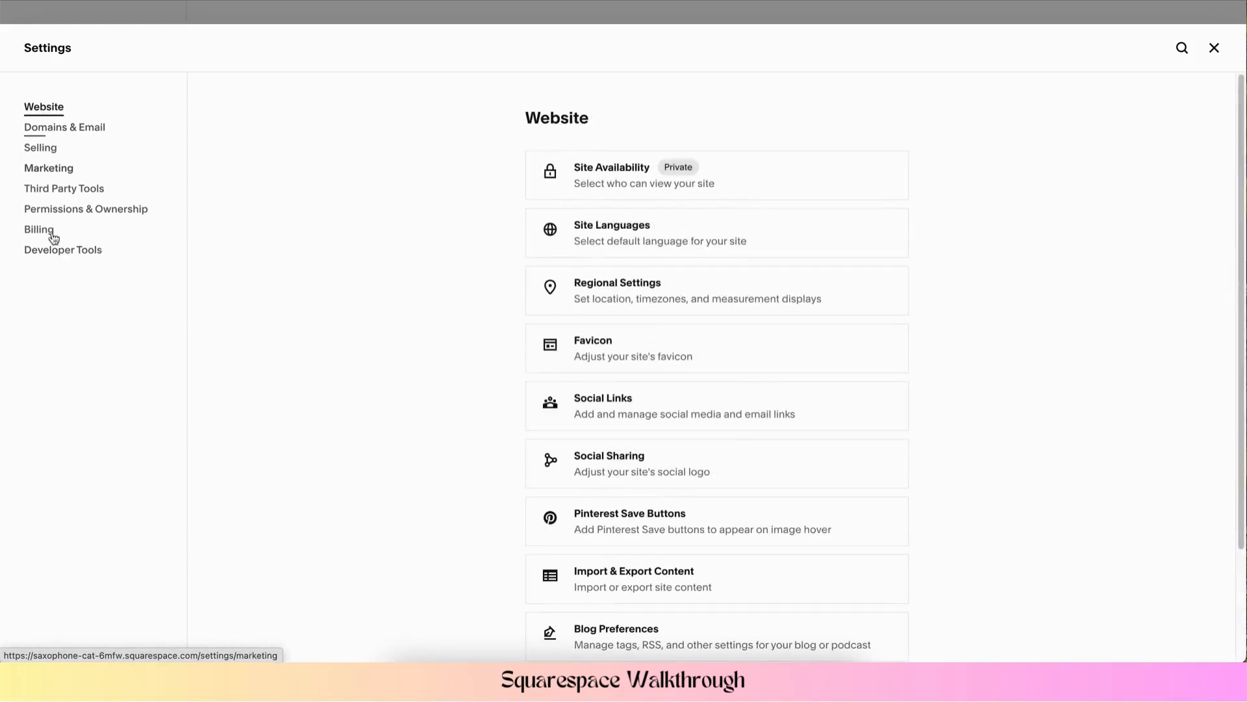
click(1213, 49)
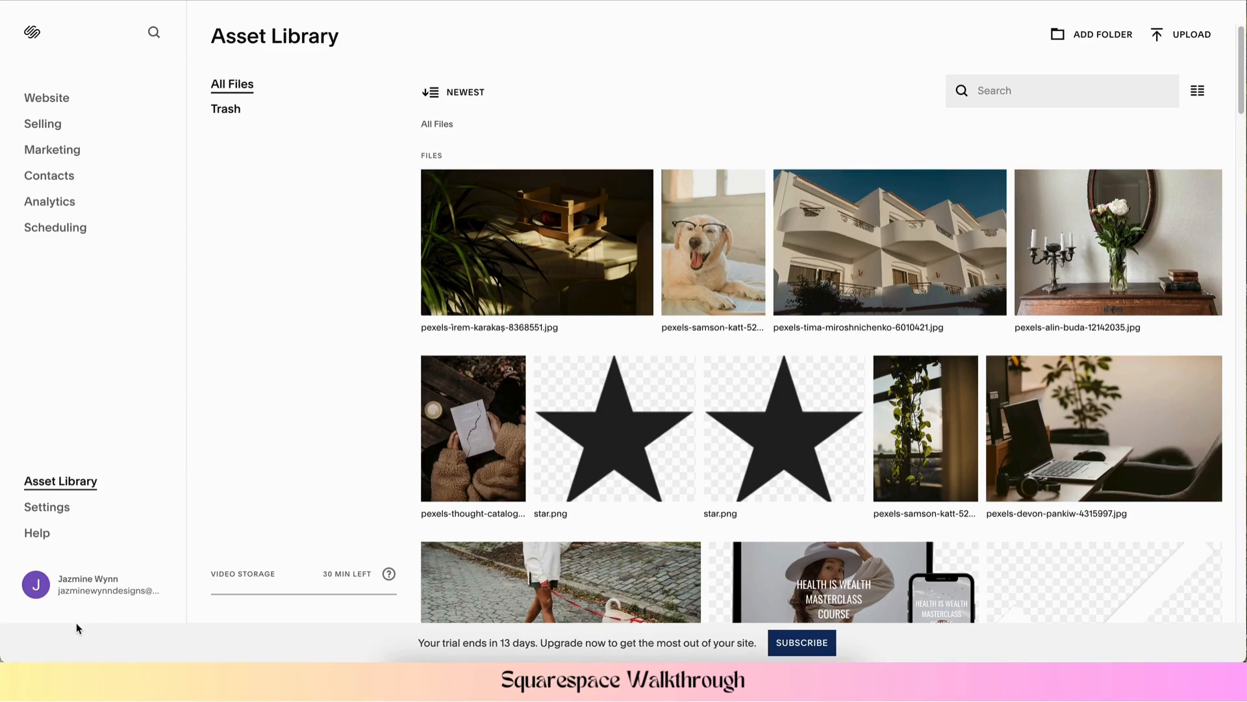
Go to the account dashboard listing all websites and open the first website, whose trial expires on Mar 11, 2024
click(88, 590)
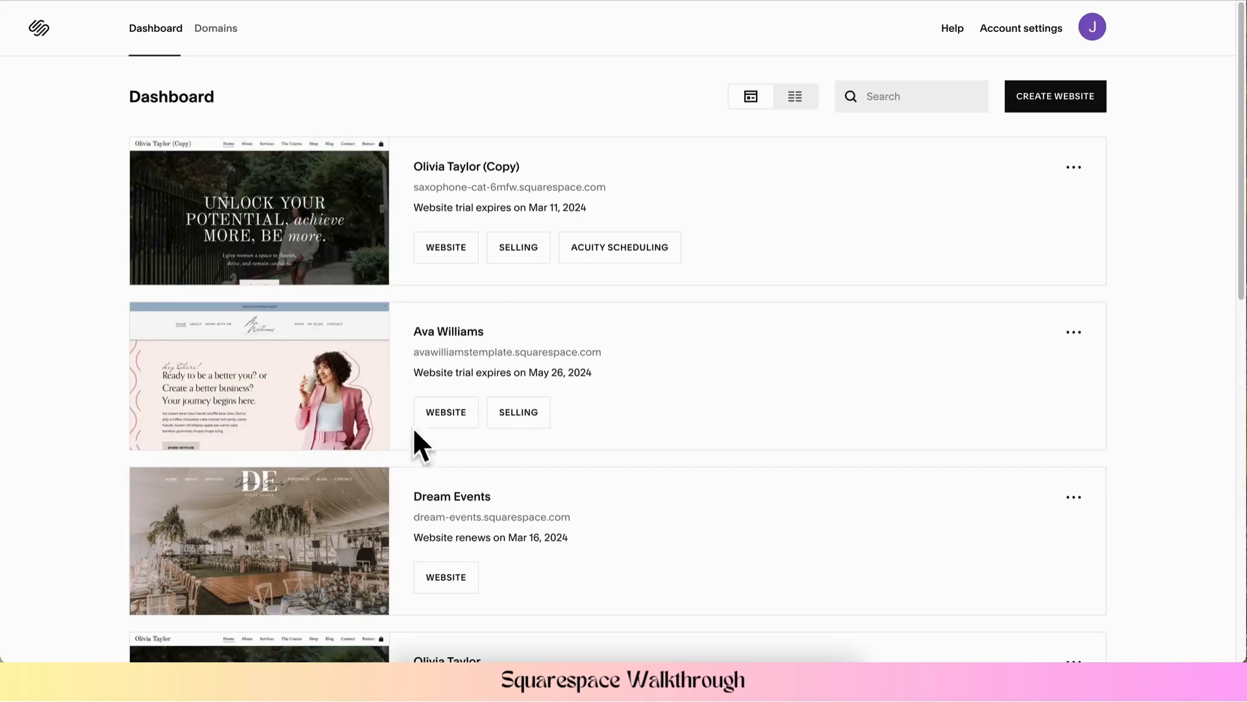
mouse_move(264, 216)
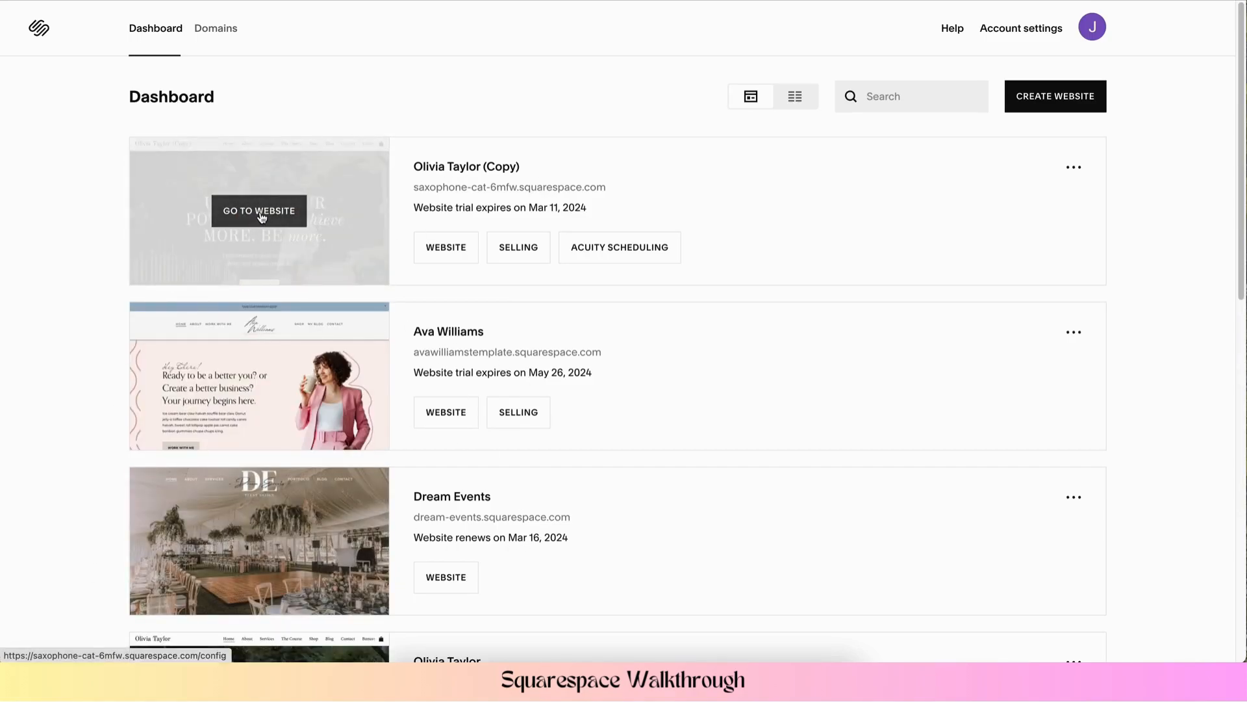
click(261, 218)
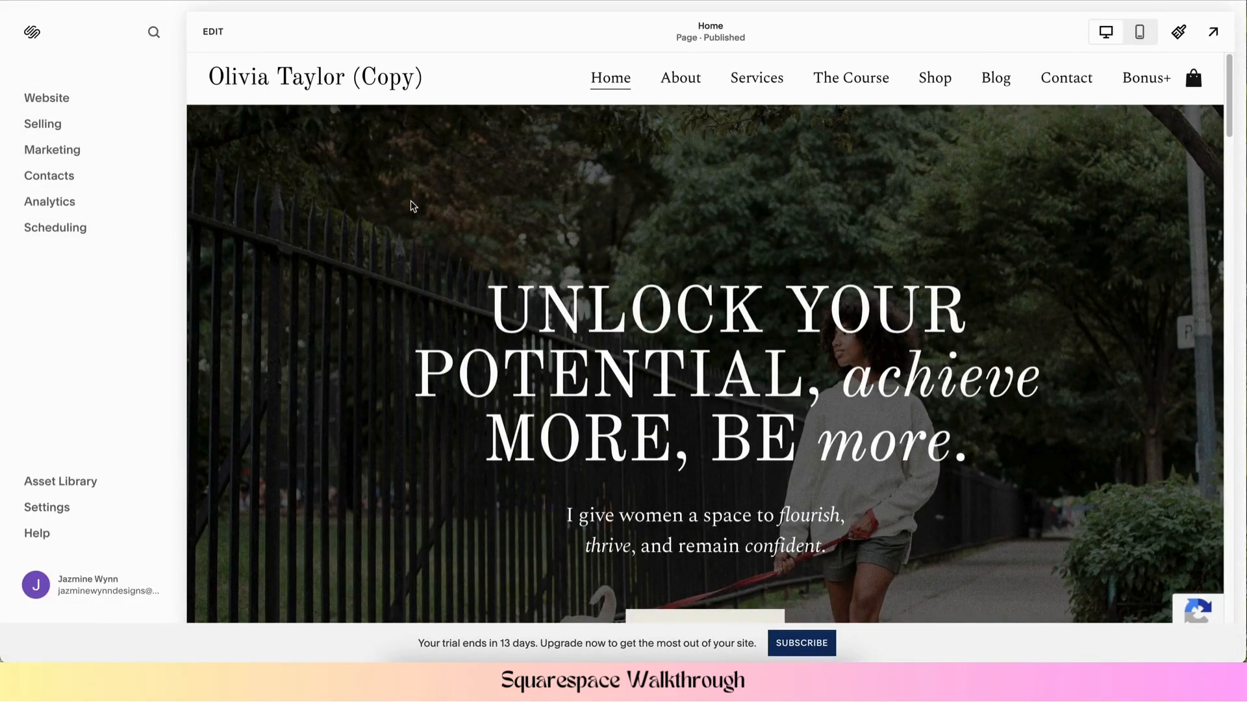
Open the About page from the website's Main Navigation pages and enter edit mode for it
click(46, 97)
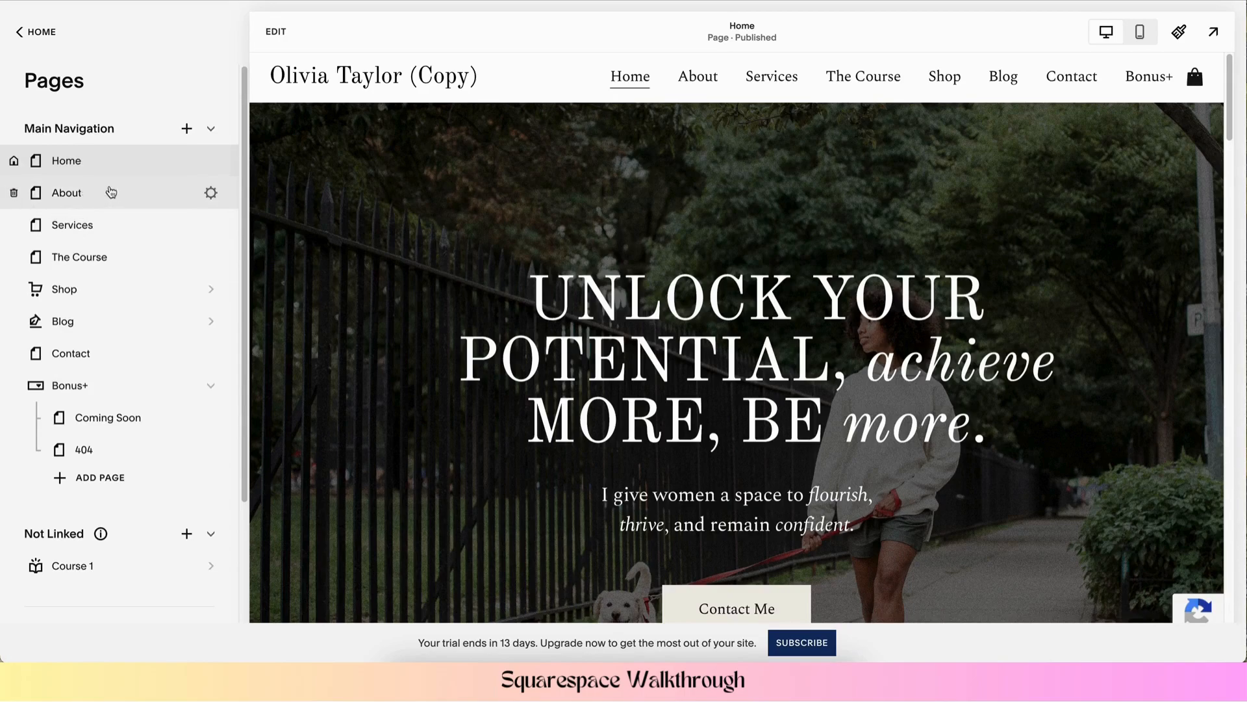
click(81, 204)
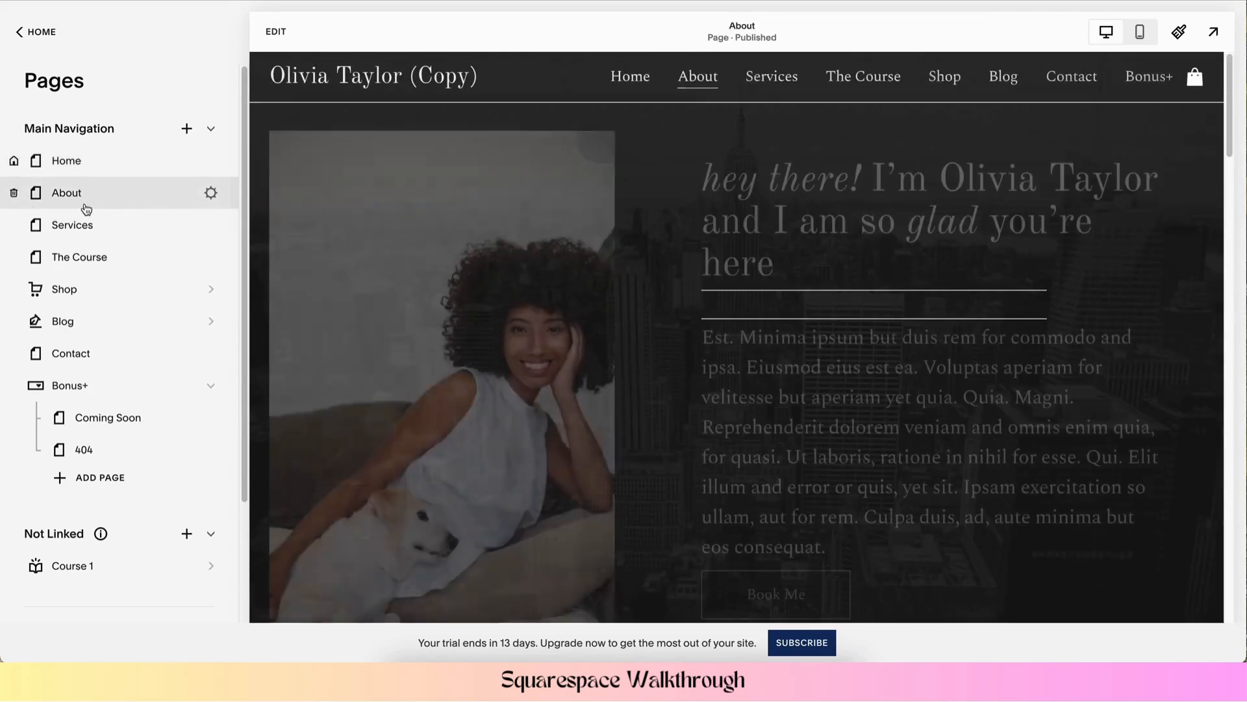
click(278, 32)
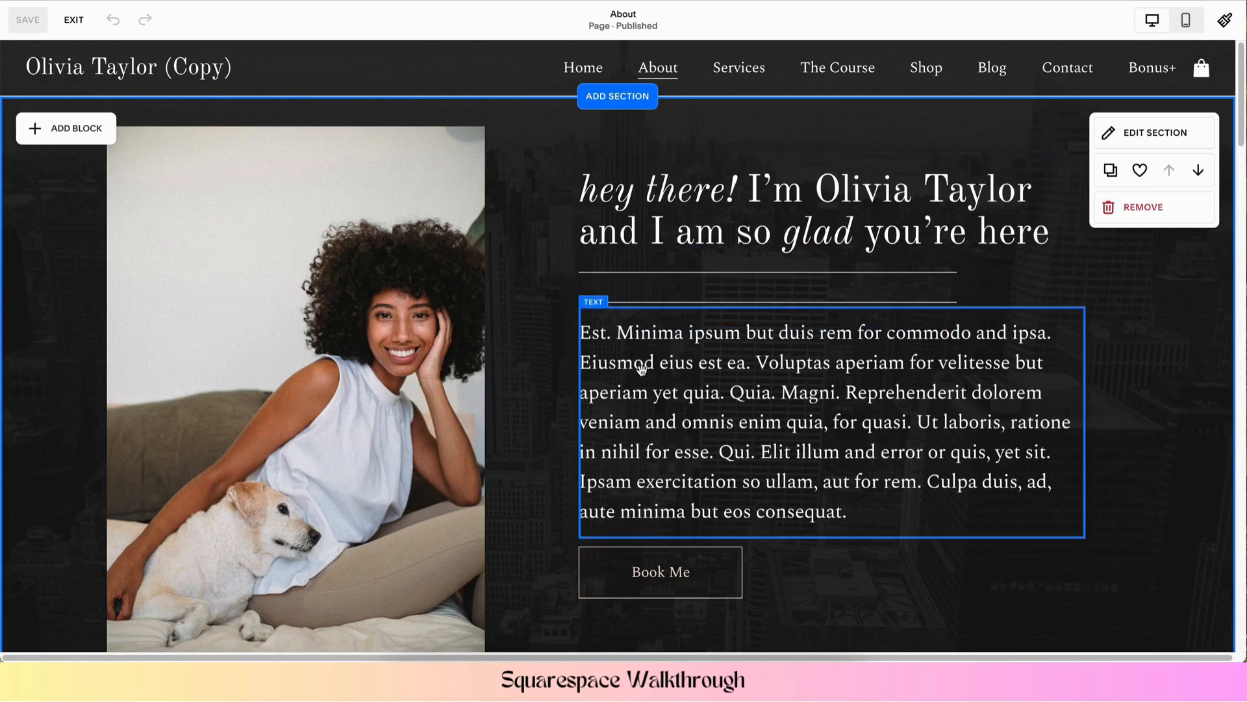
Open the body paragraph in the About page's first section for text editing, then deselect it without changes
click(617, 372)
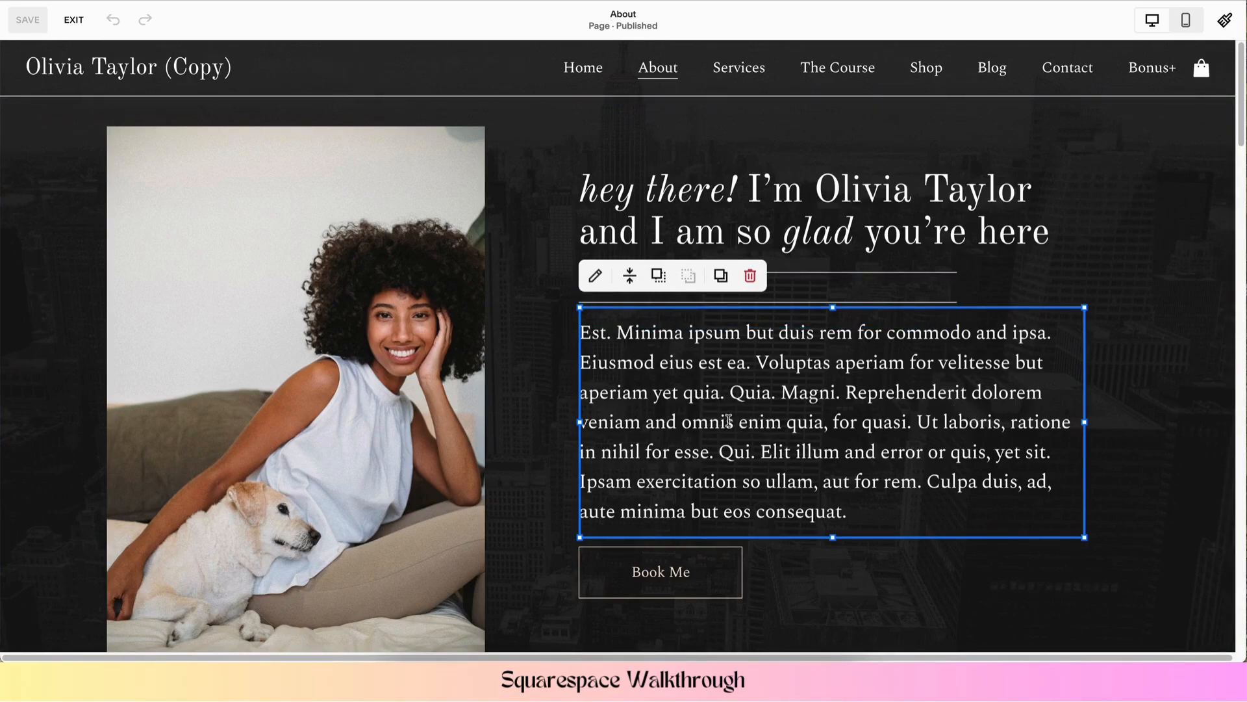
double_click(699, 406)
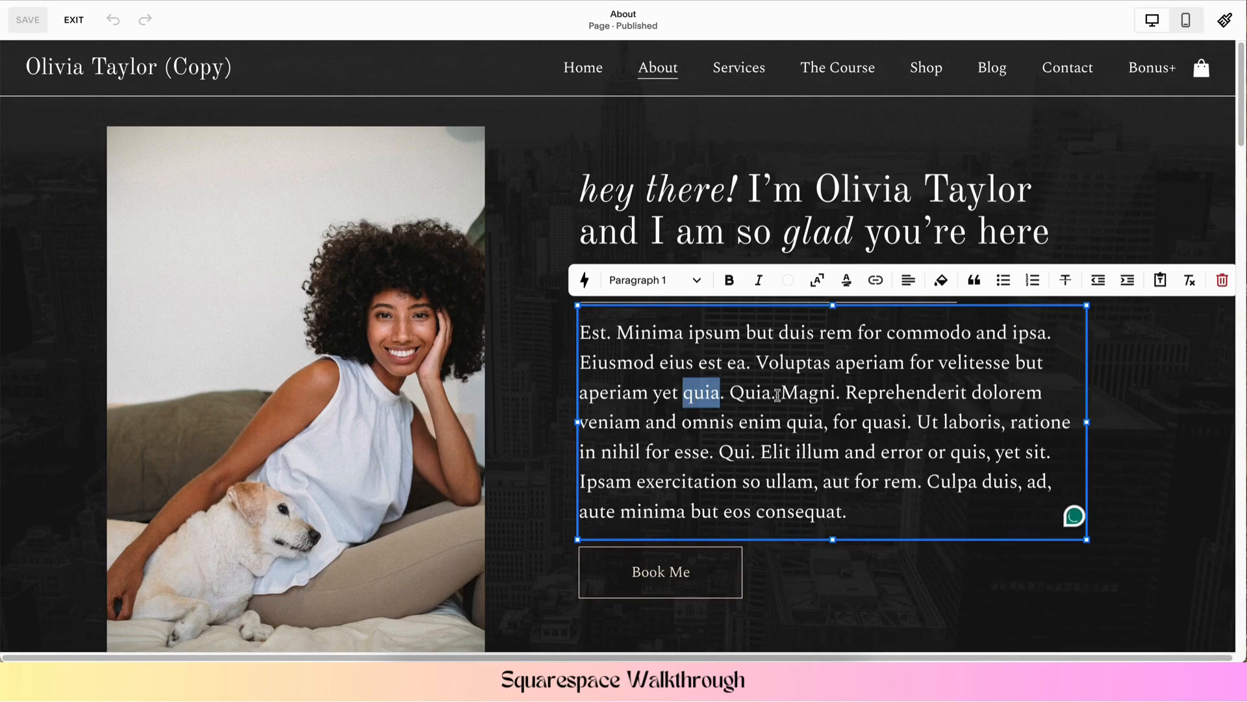
click(832, 577)
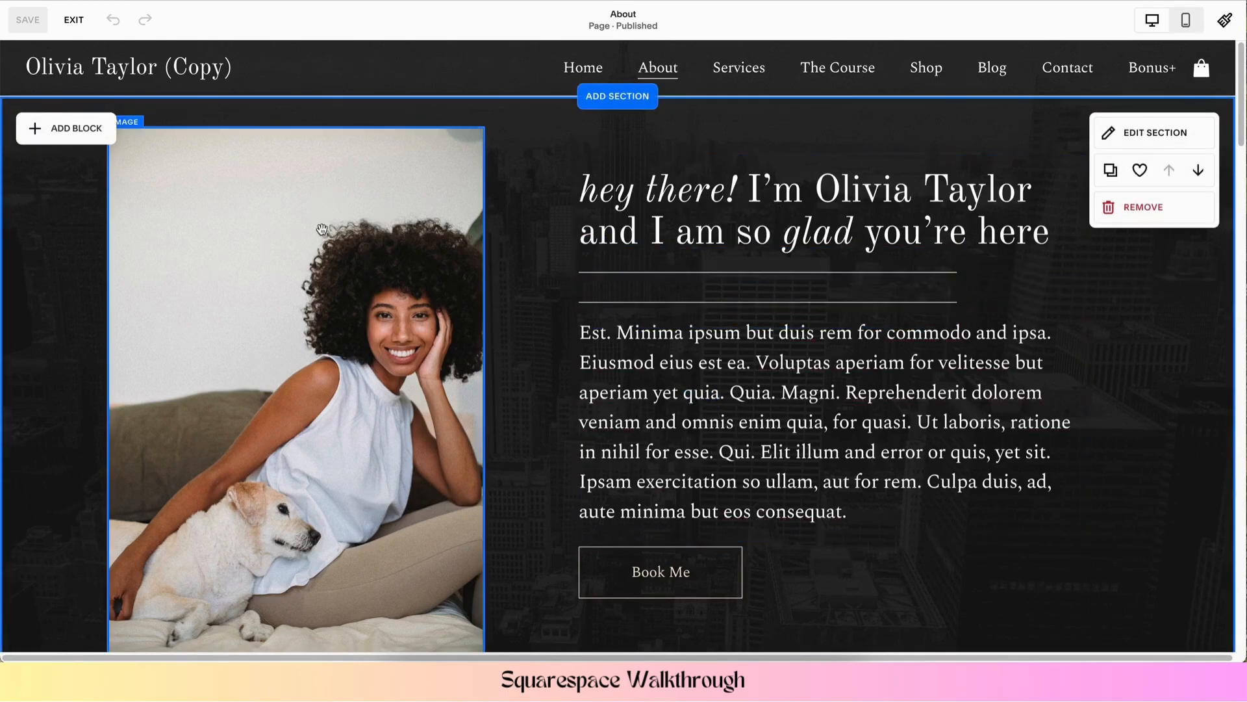
Look through the About page's sections down to the testimonial and return to the opening section
scroll(297, 312, down, 2)
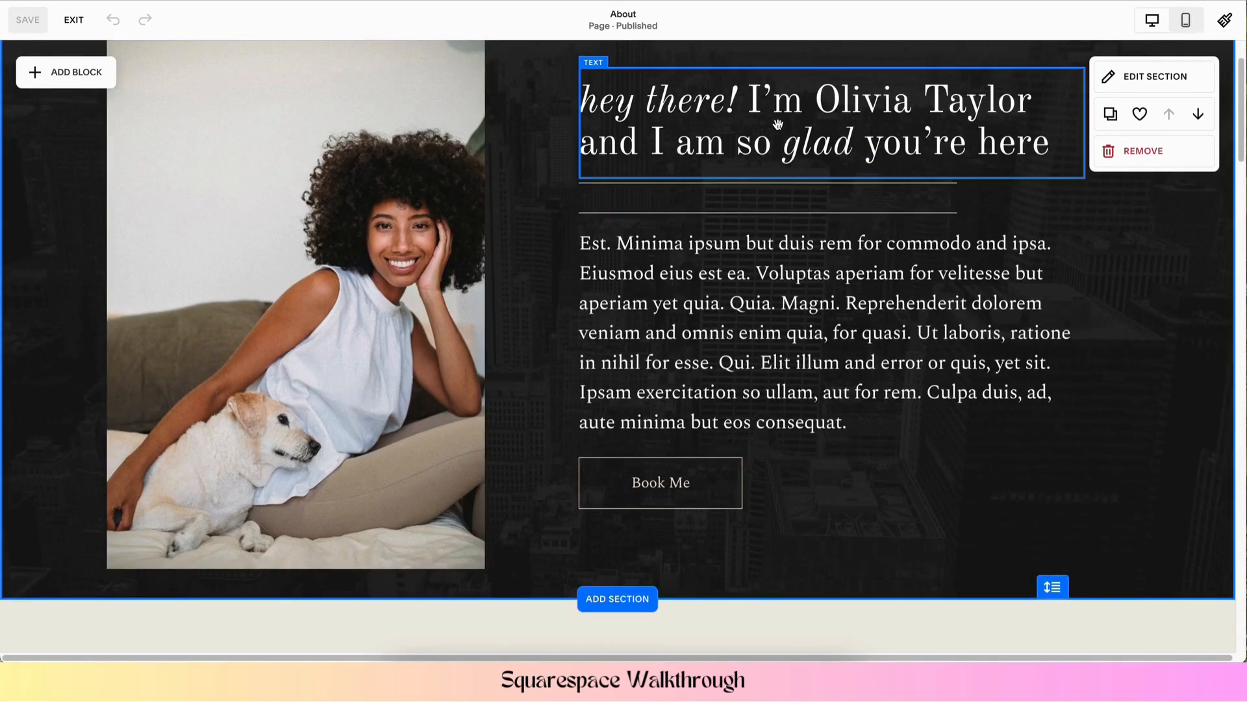
scroll(652, 351, down, 5)
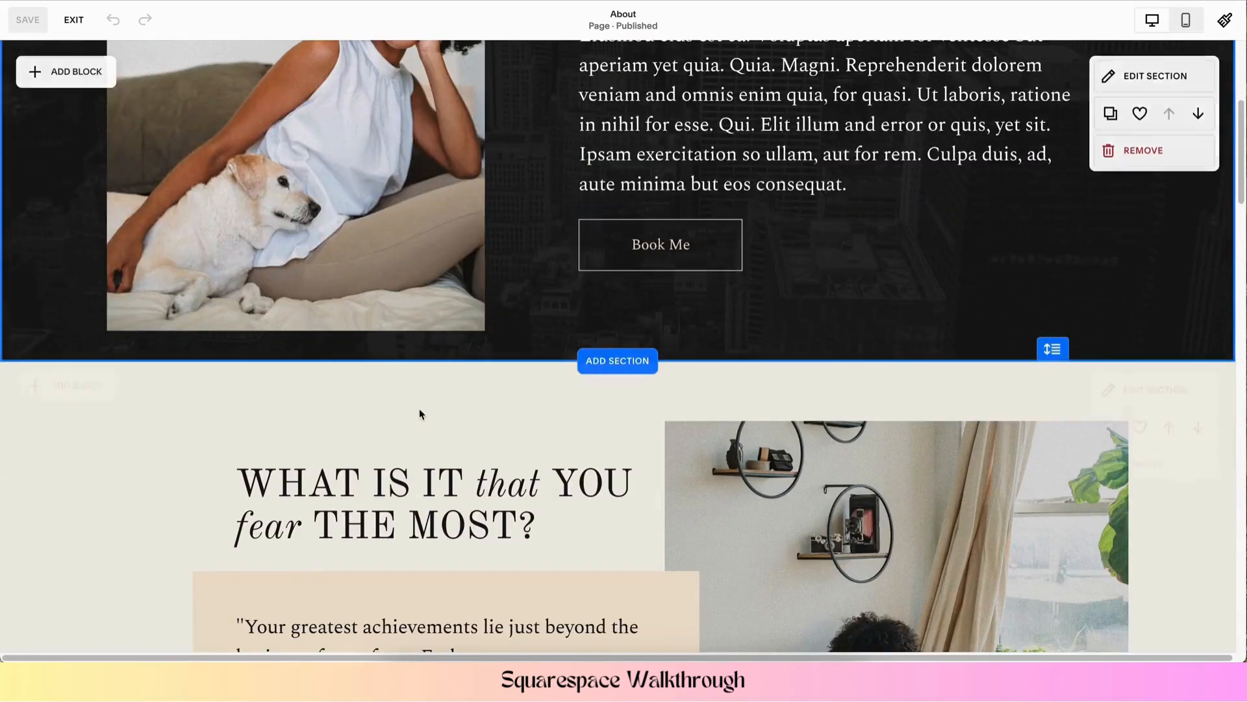
scroll(364, 360, down, 11)
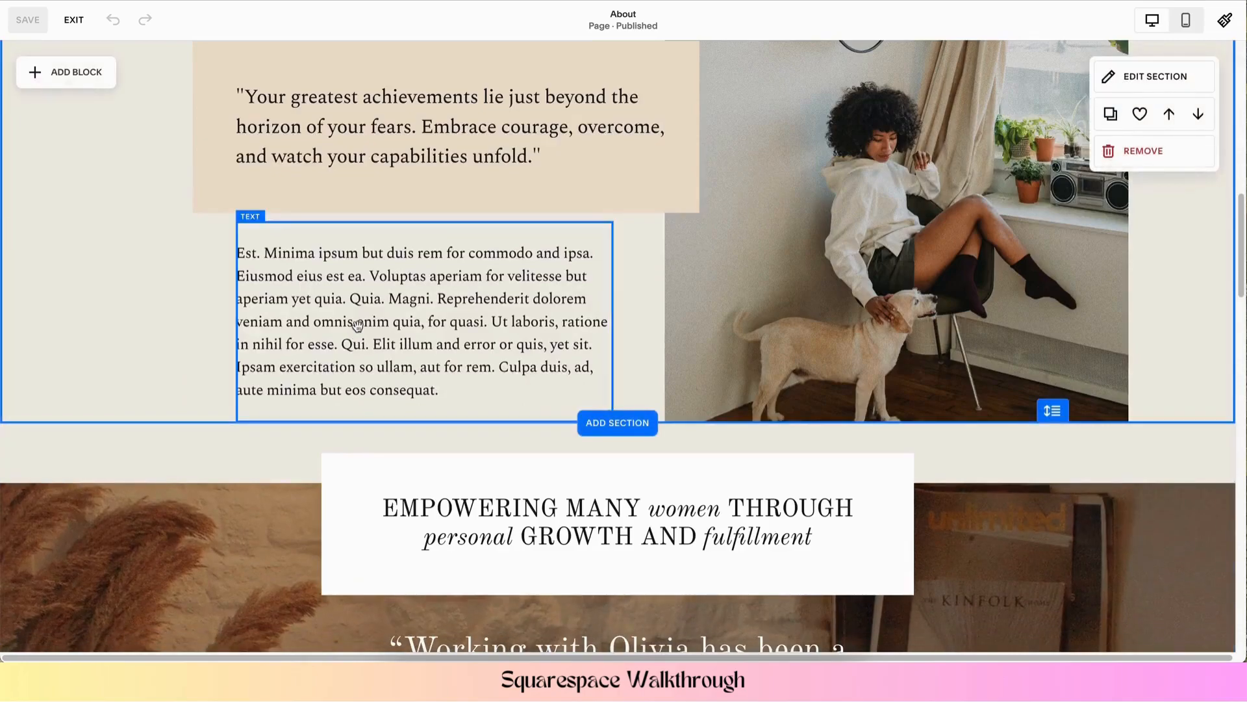
scroll(511, 448, down, 2)
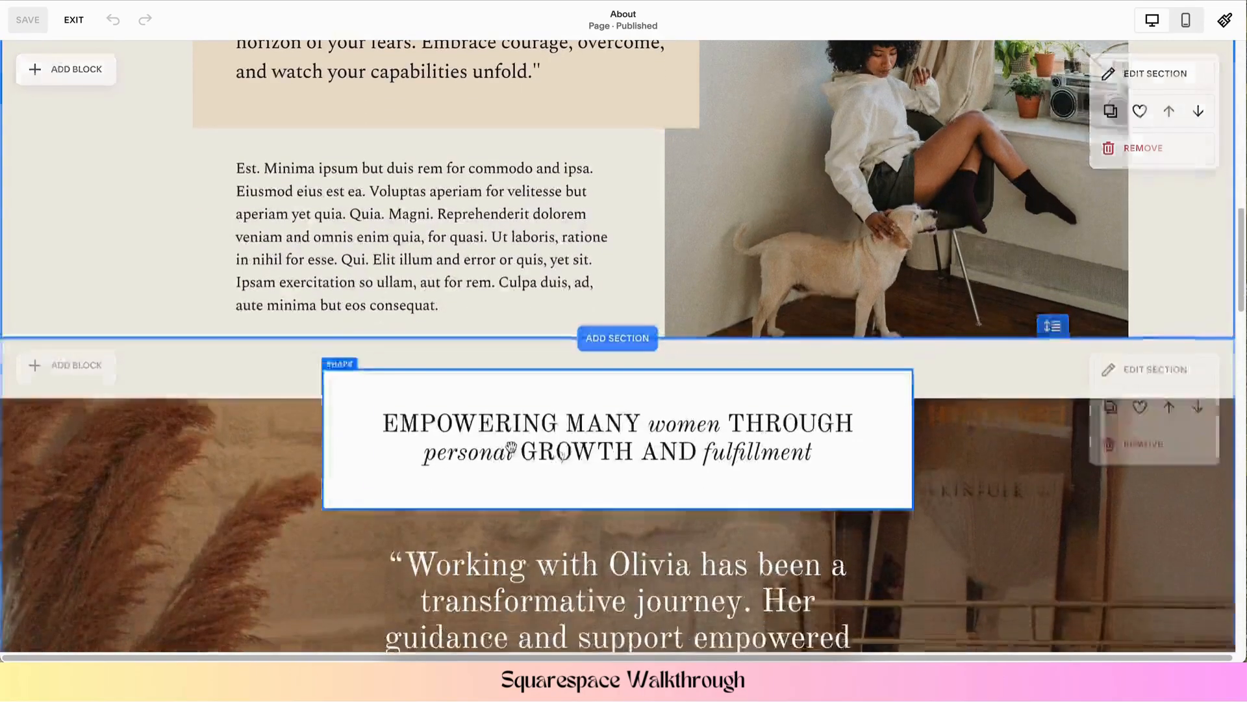
scroll(511, 448, down, 3)
scroll(520, 503, up, 20)
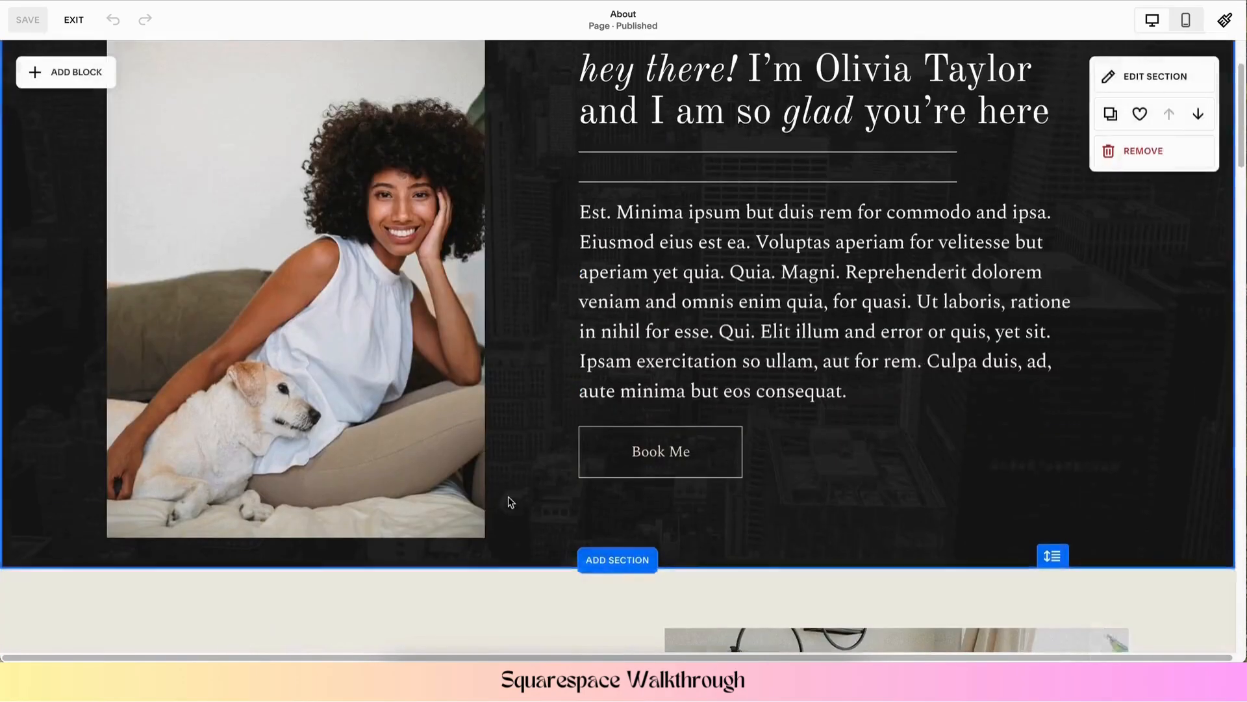
scroll(512, 503, up, 3)
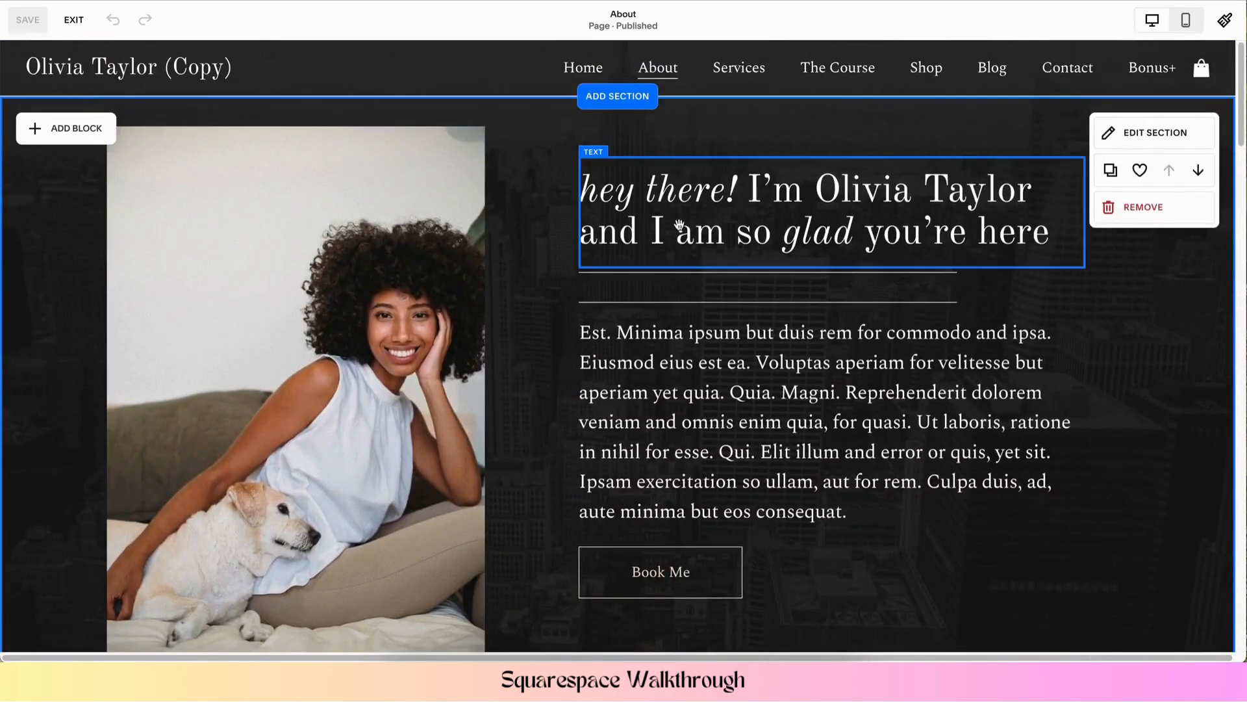
View the replacement options for the portrait image in the About page's first section, then close the image editor
click(308, 240)
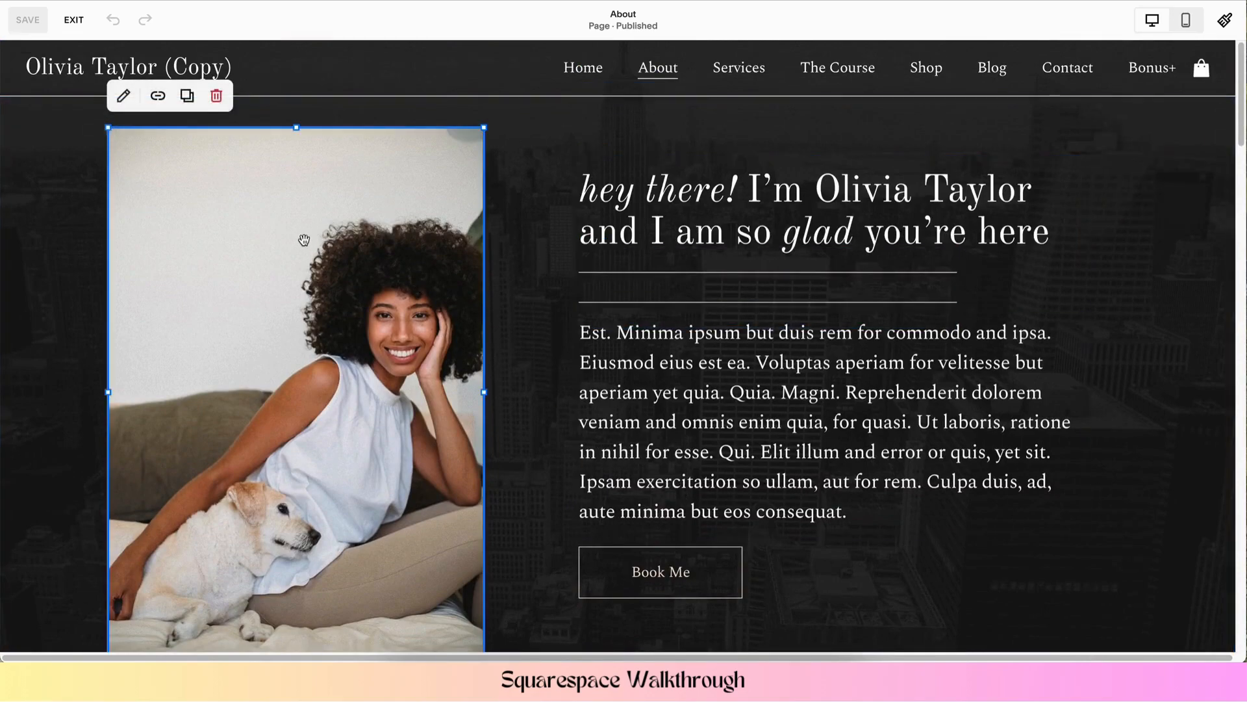
click(123, 98)
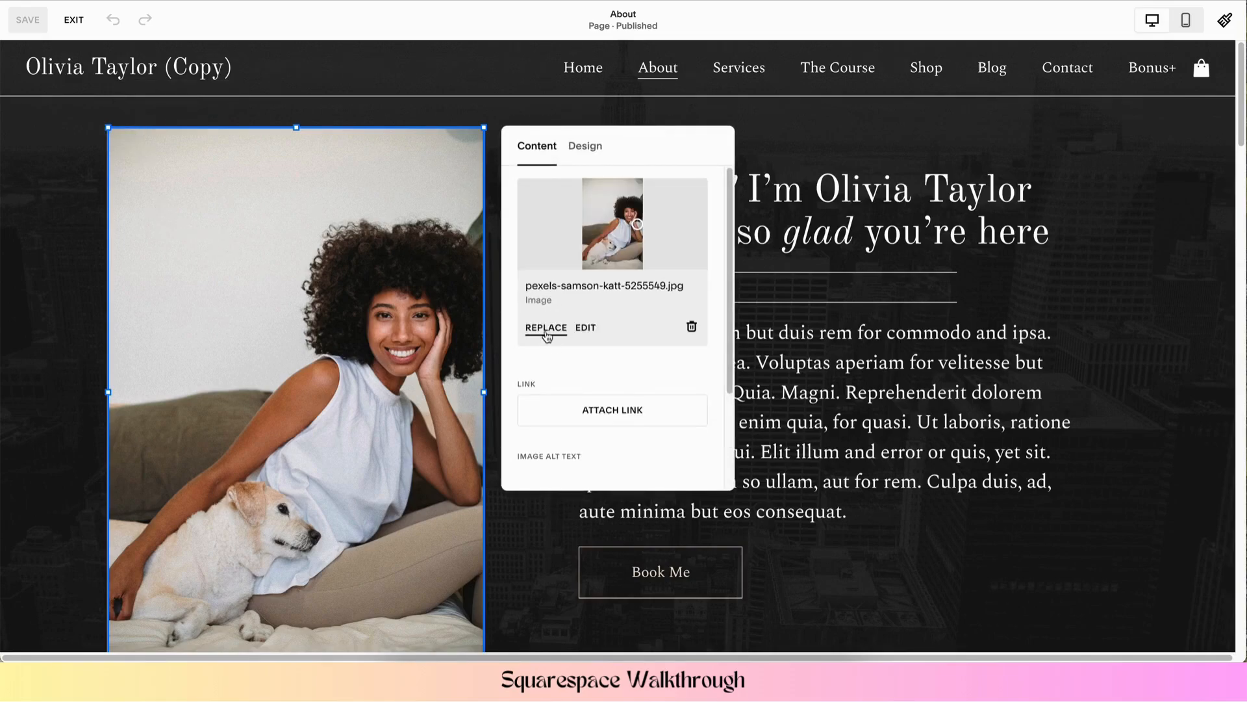
click(545, 331)
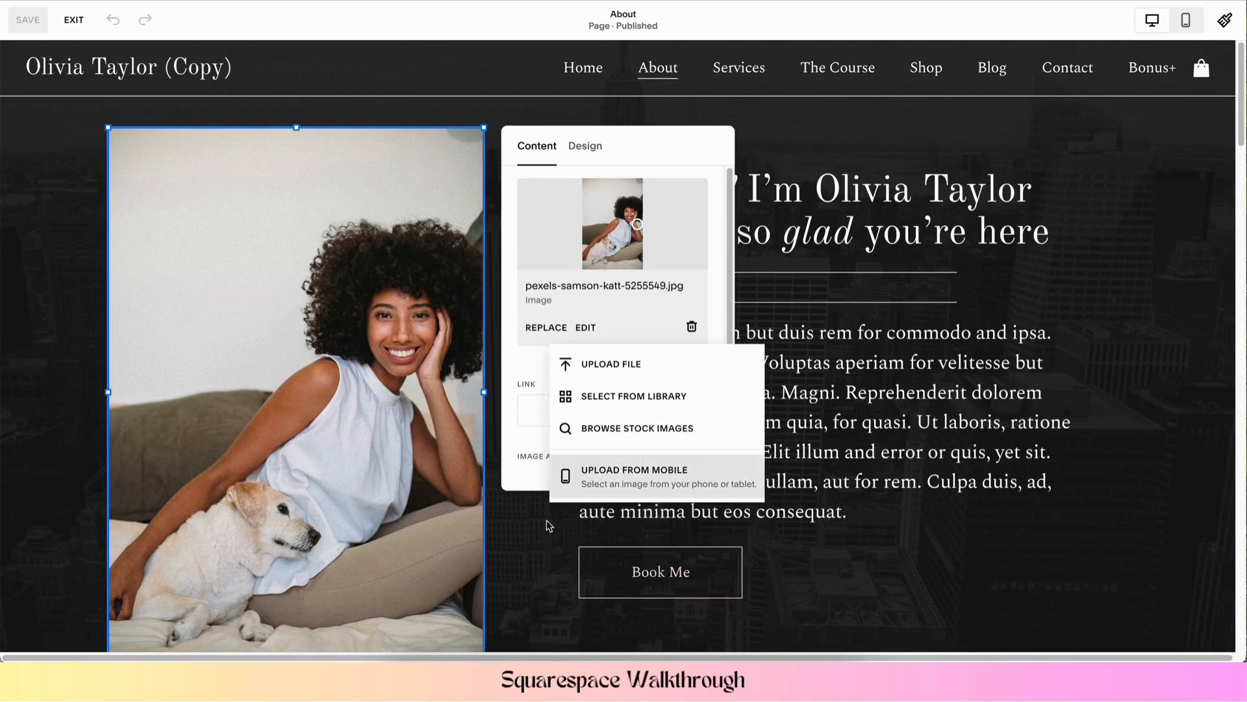
click(531, 546)
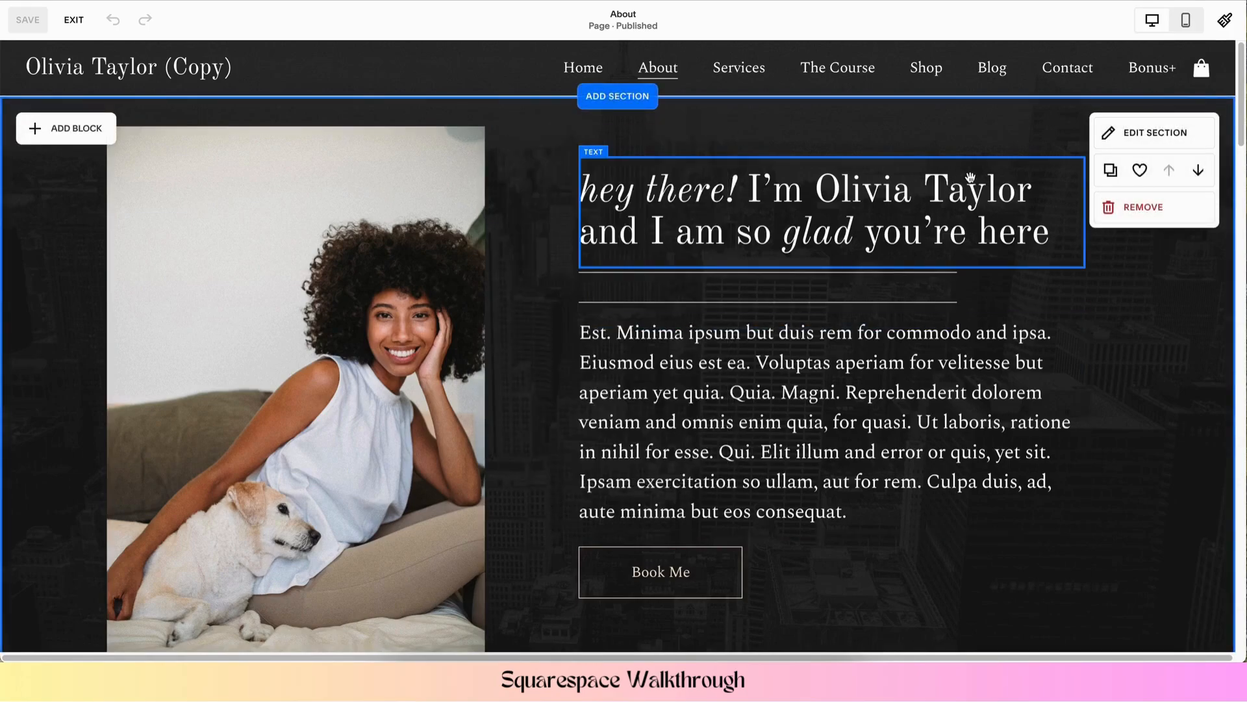
Select the "hey there!" heading block and the line block below it to view their block controls, then deselect
click(816, 212)
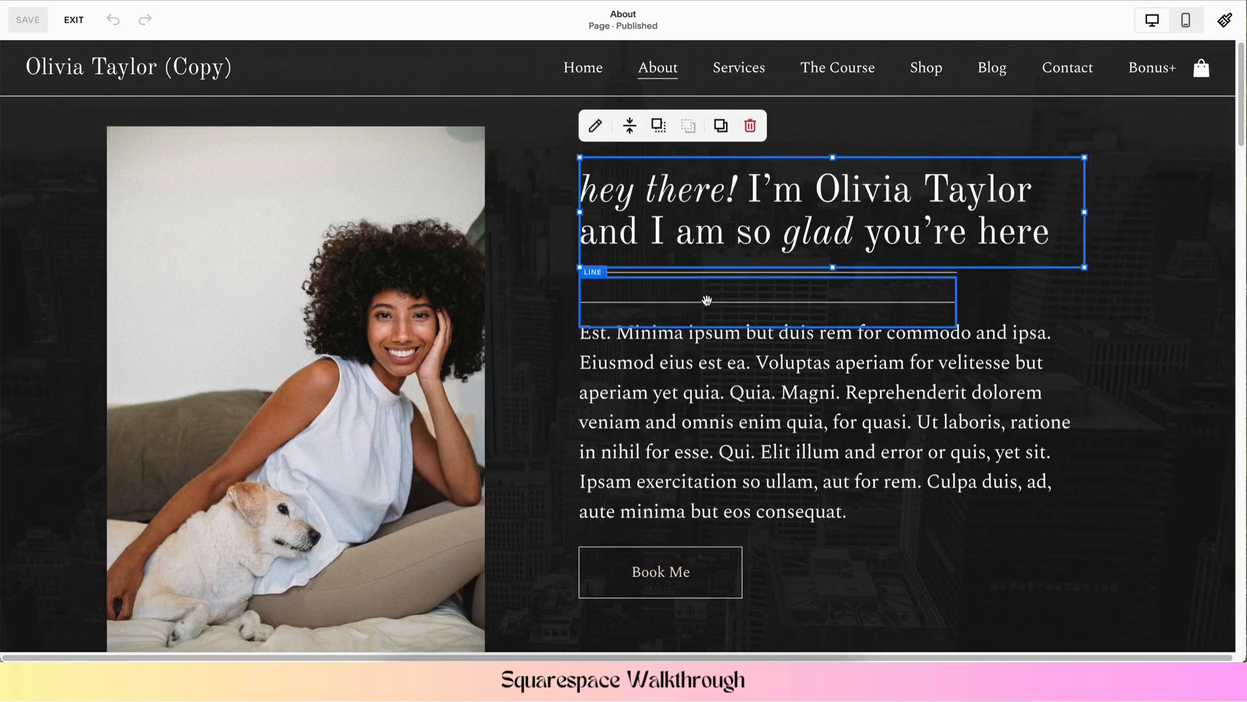
click(707, 300)
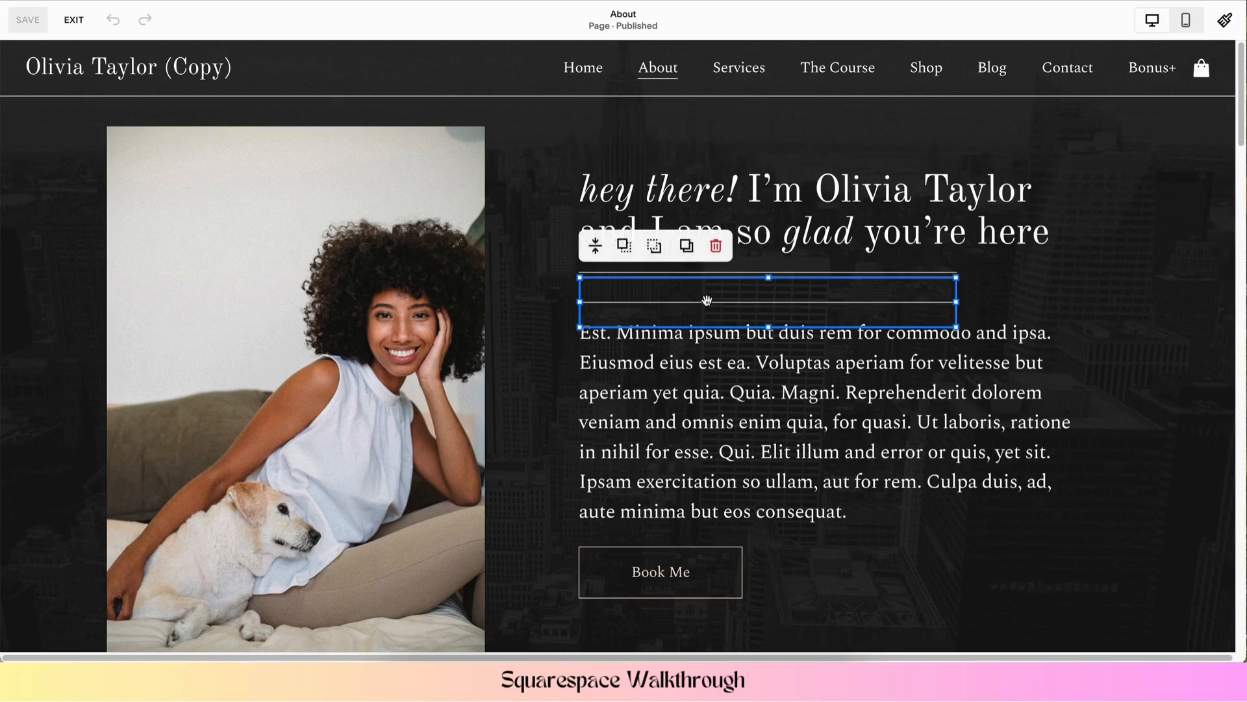
click(543, 304)
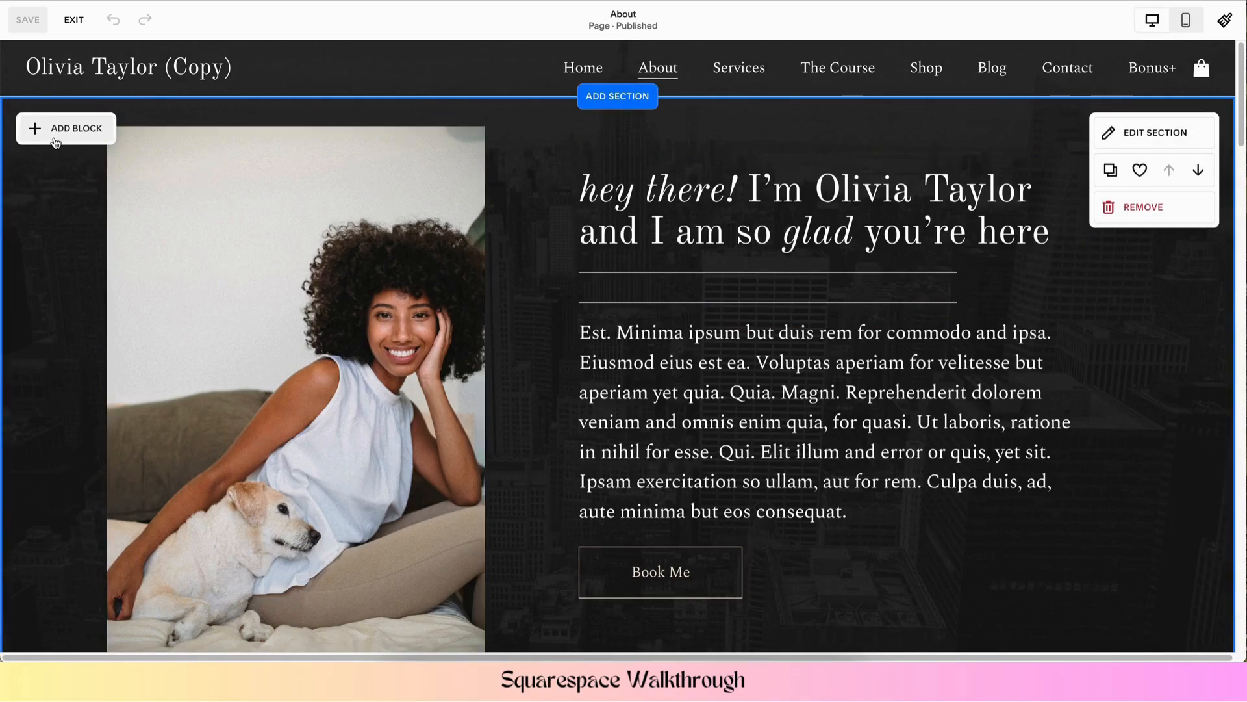
Browse the block types available to add to the About page's first section, and close the list without adding one
scroll(451, 356, down, 8)
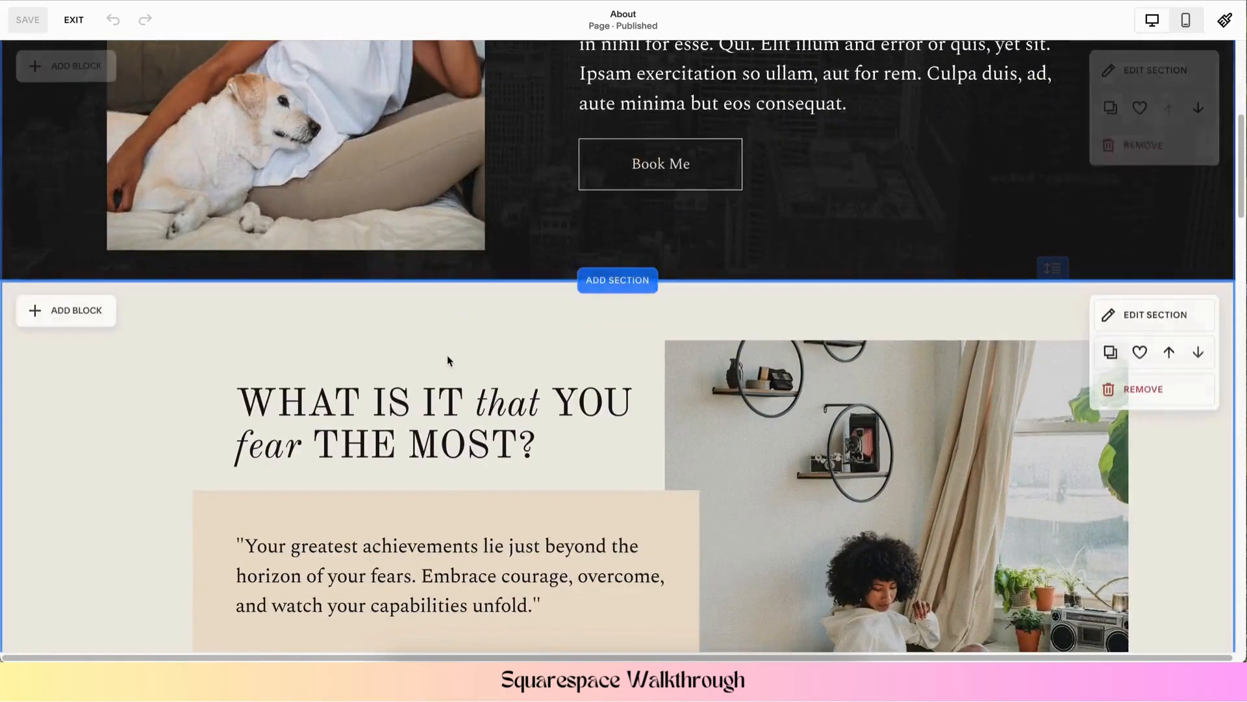
scroll(133, 338, down, 10)
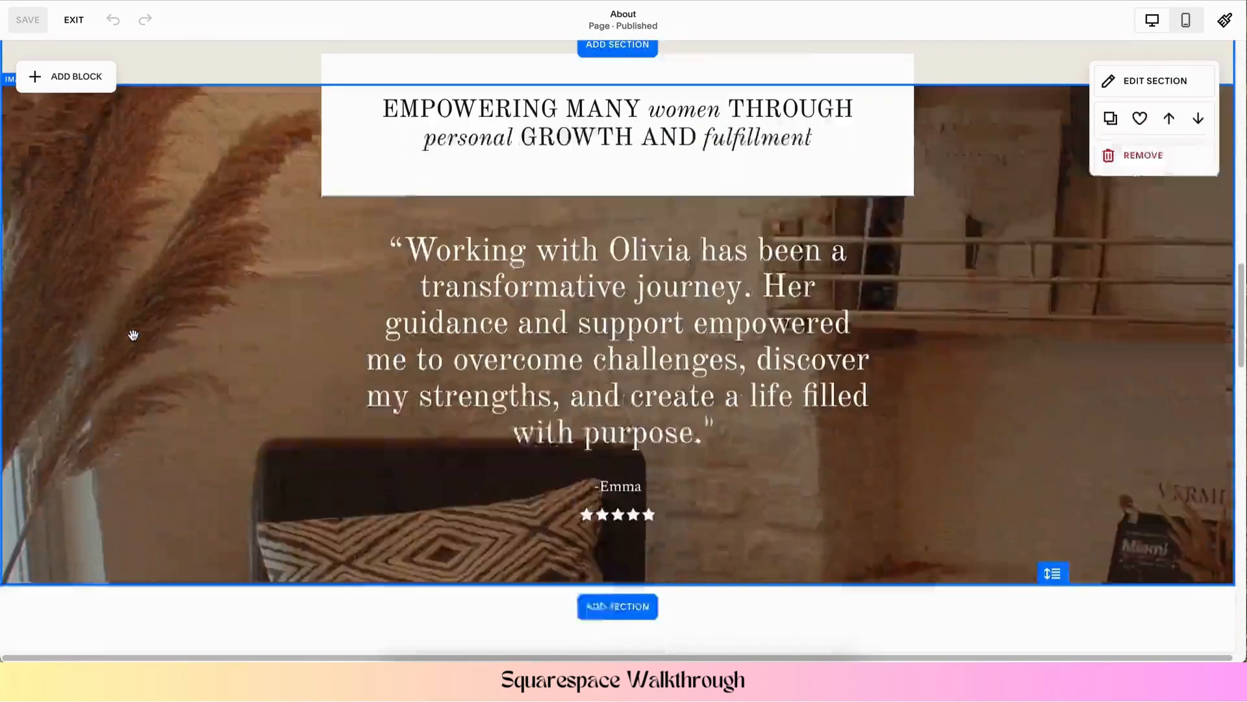
scroll(267, 284, up, 15)
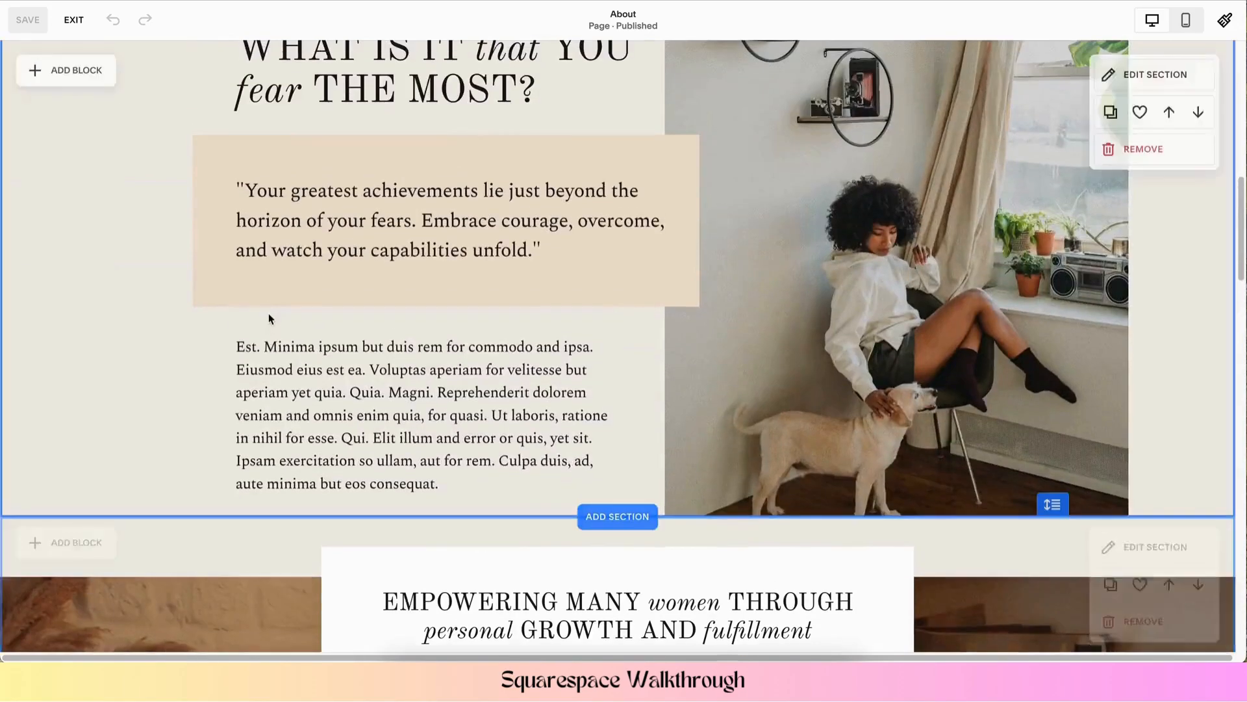
scroll(274, 319, up, 3)
click(47, 127)
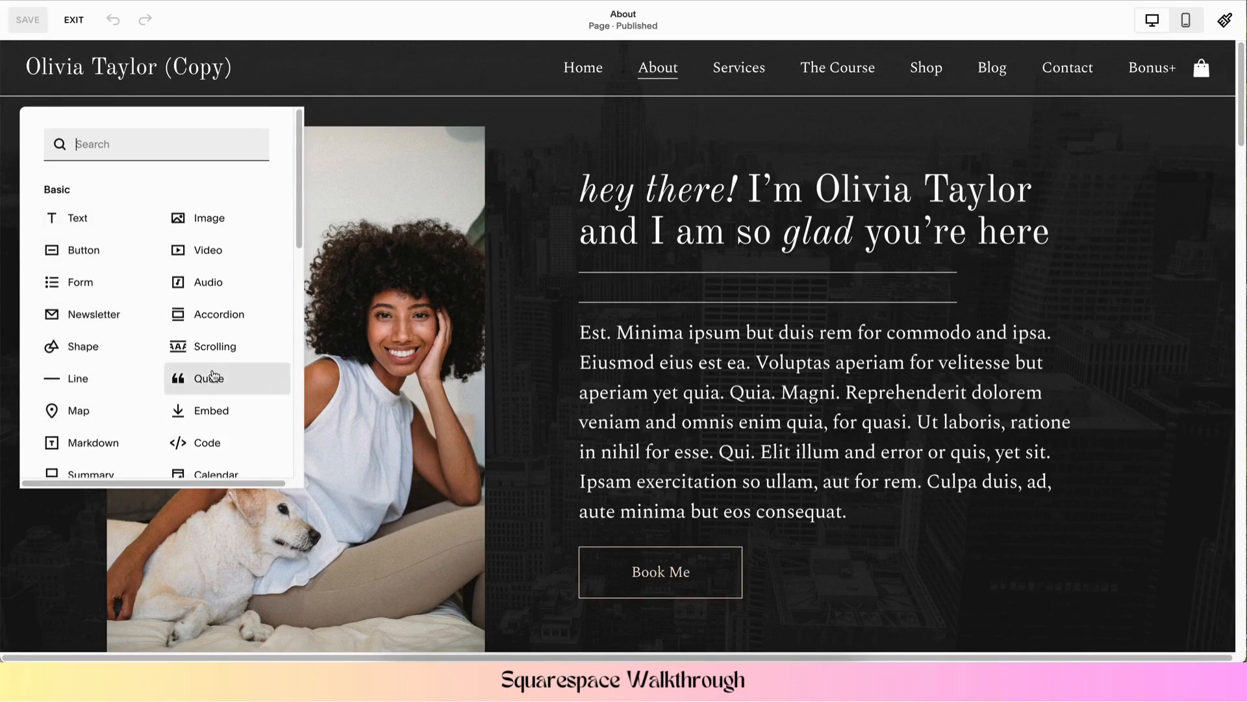
scroll(238, 377, down, 3)
click(543, 291)
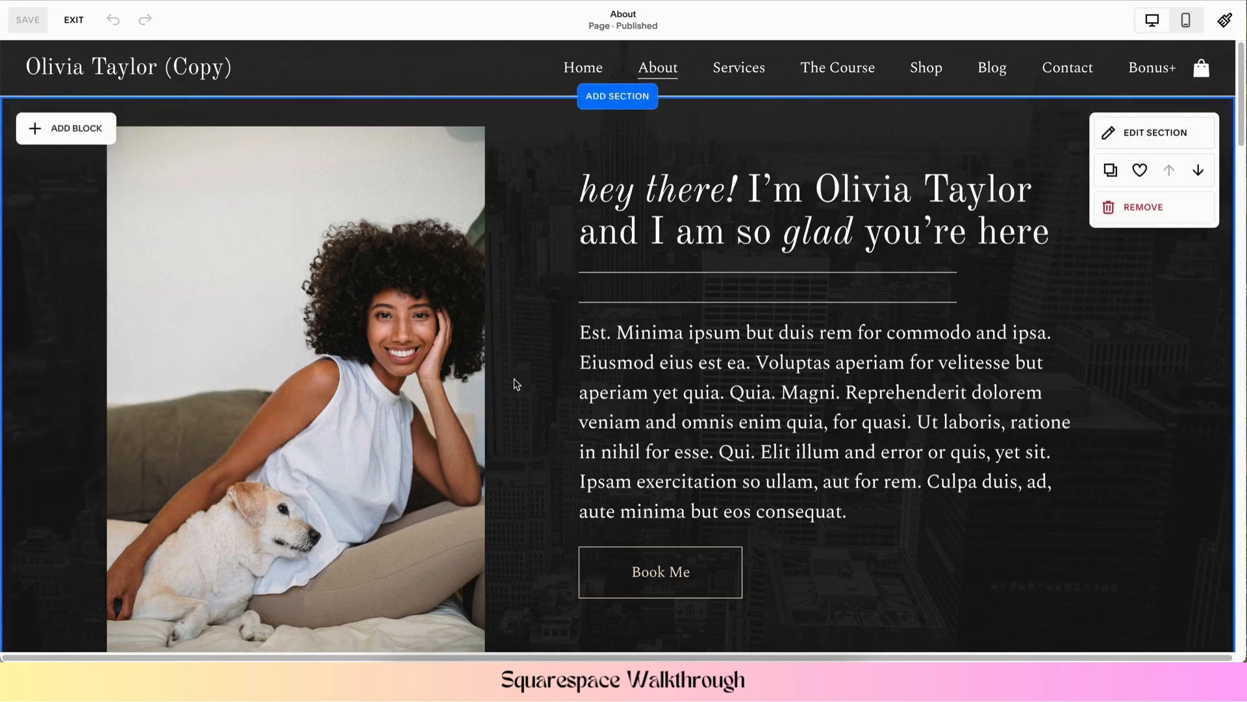
Examine the section editing controls on the testimonial section and the "What is it that you fear the most?" section
scroll(513, 378, down, 1)
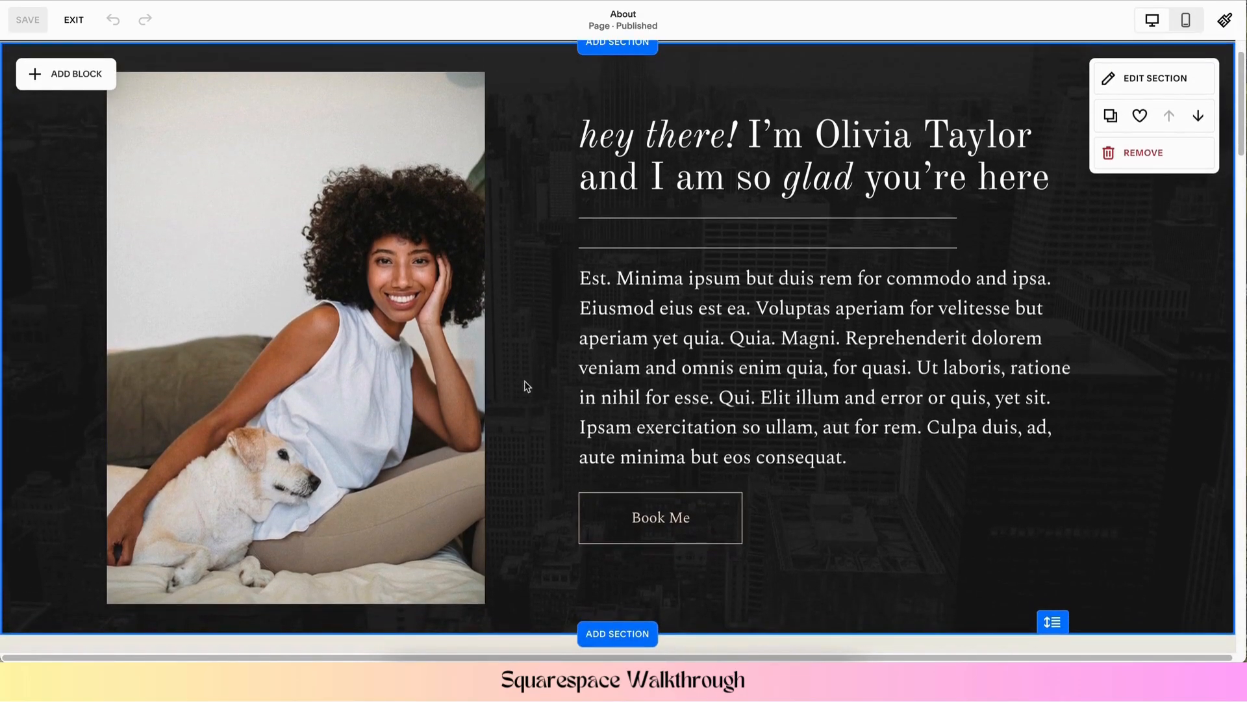
scroll(533, 349, down, 15)
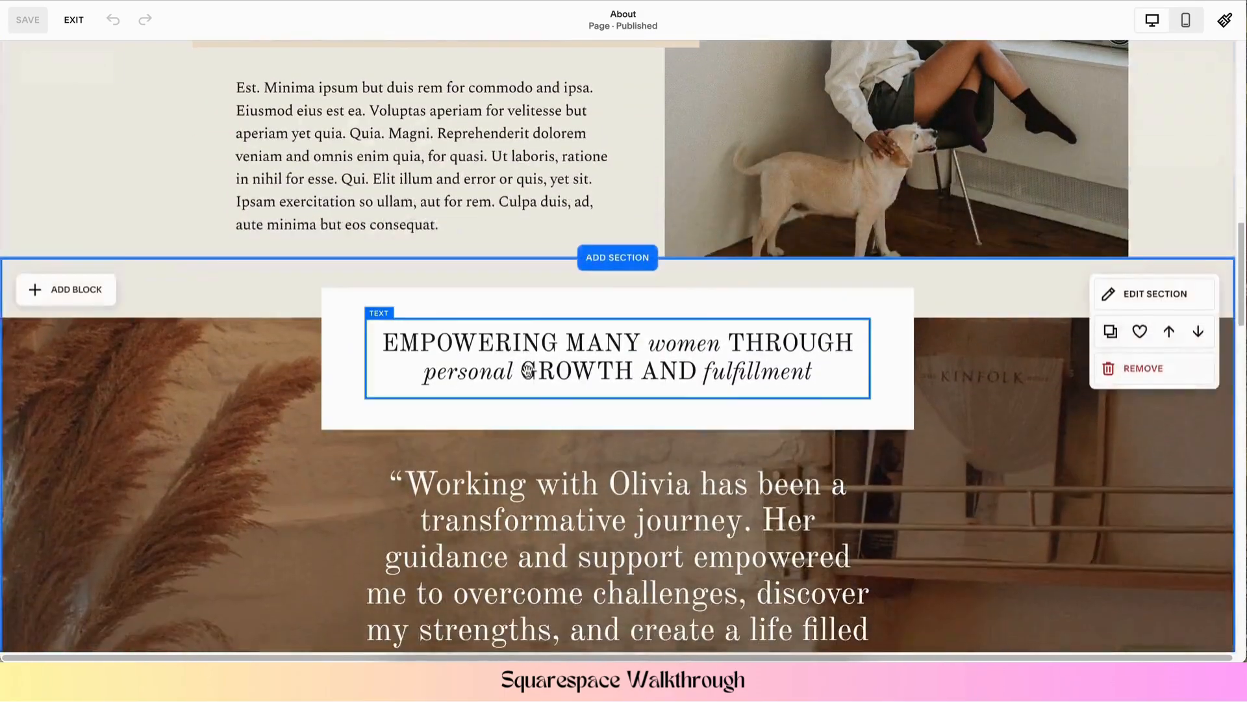
scroll(526, 373, down, 2)
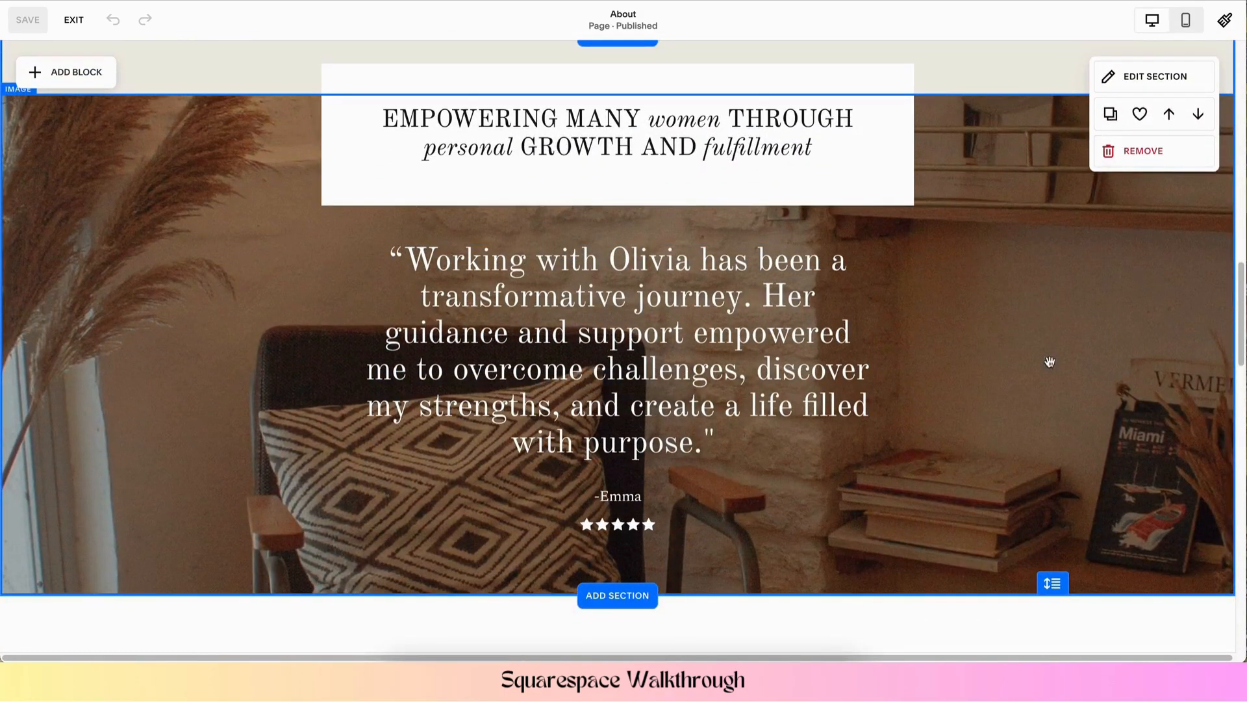
scroll(1044, 278, up, 1)
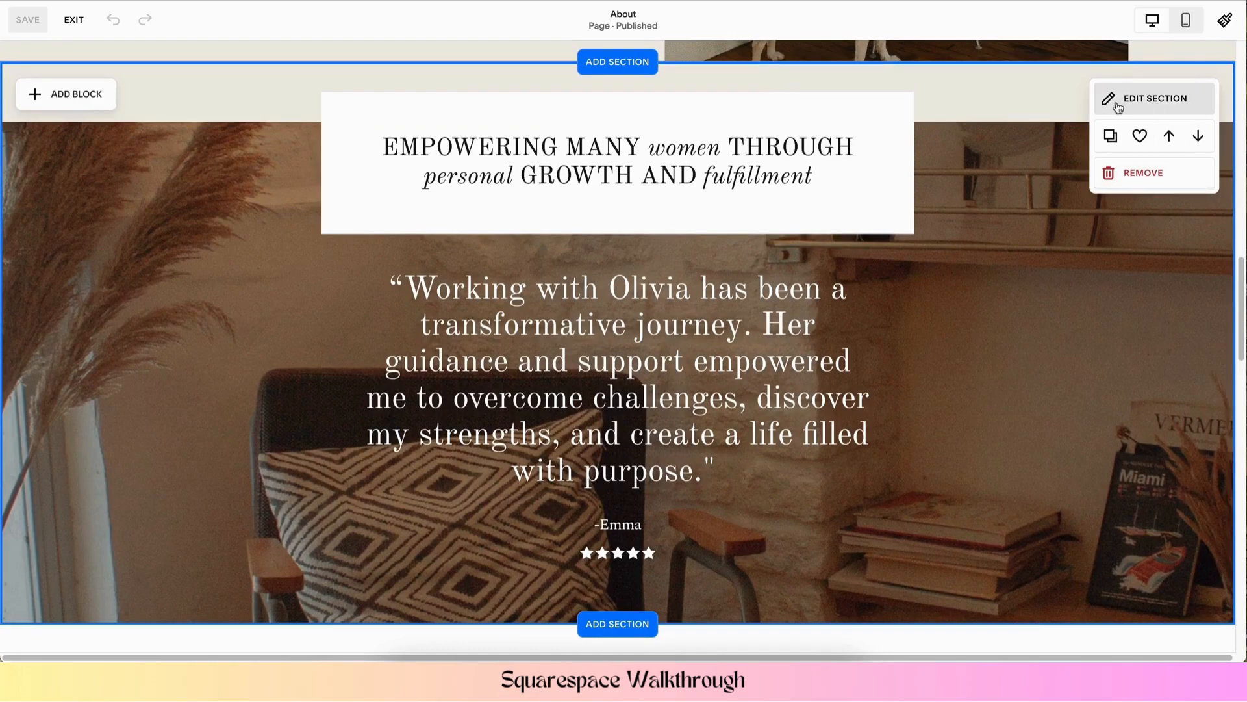
scroll(1016, 384, up, 7)
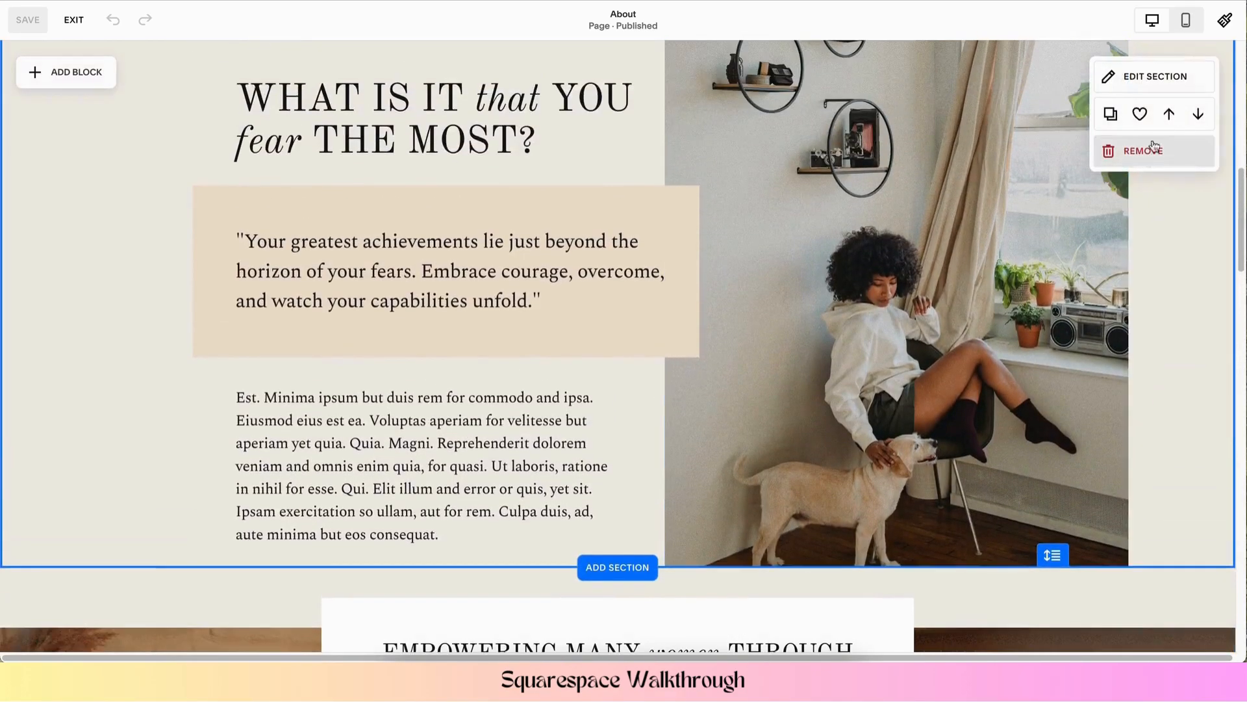
Open the section settings for the About page's first section and view its format, background and color options
scroll(1051, 234, up, 10)
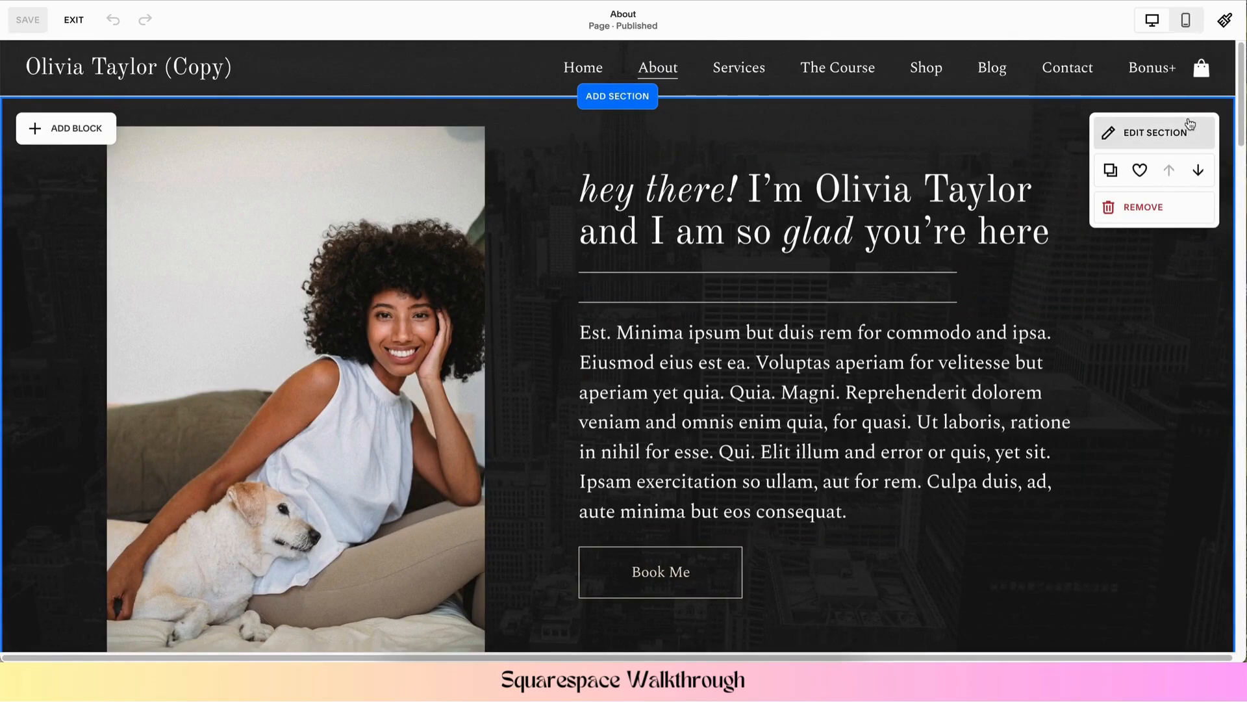
click(1160, 135)
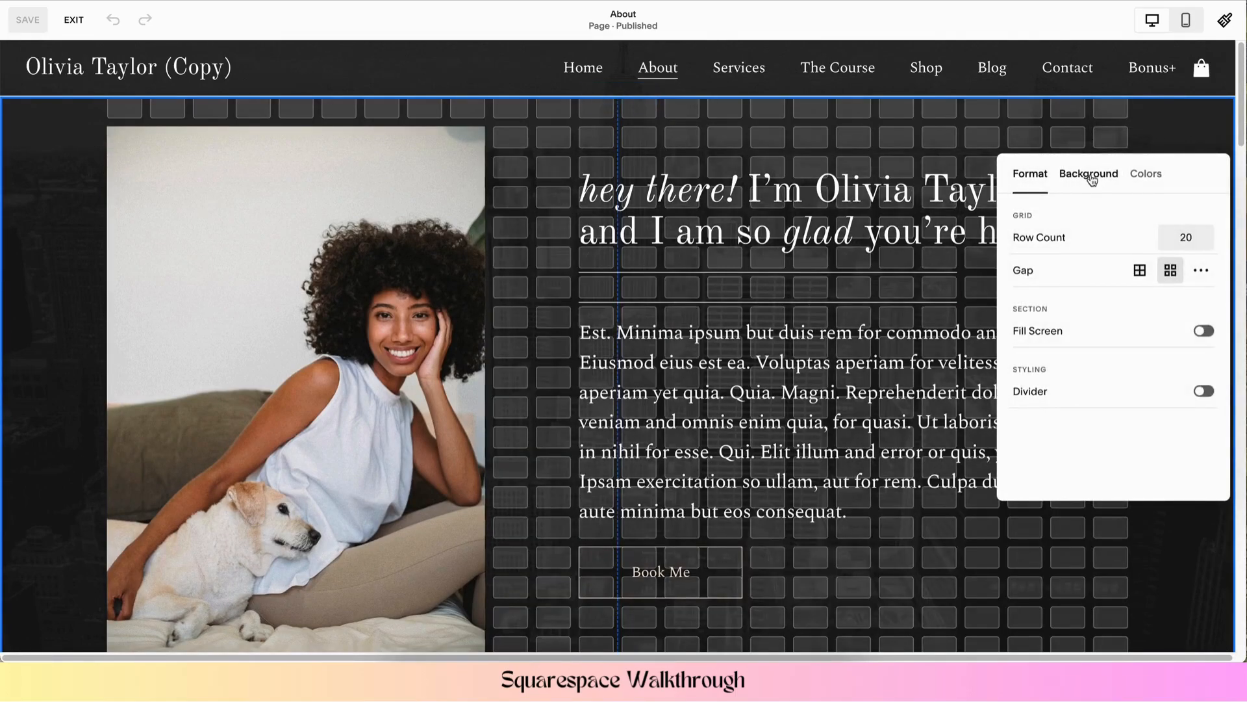
click(1092, 180)
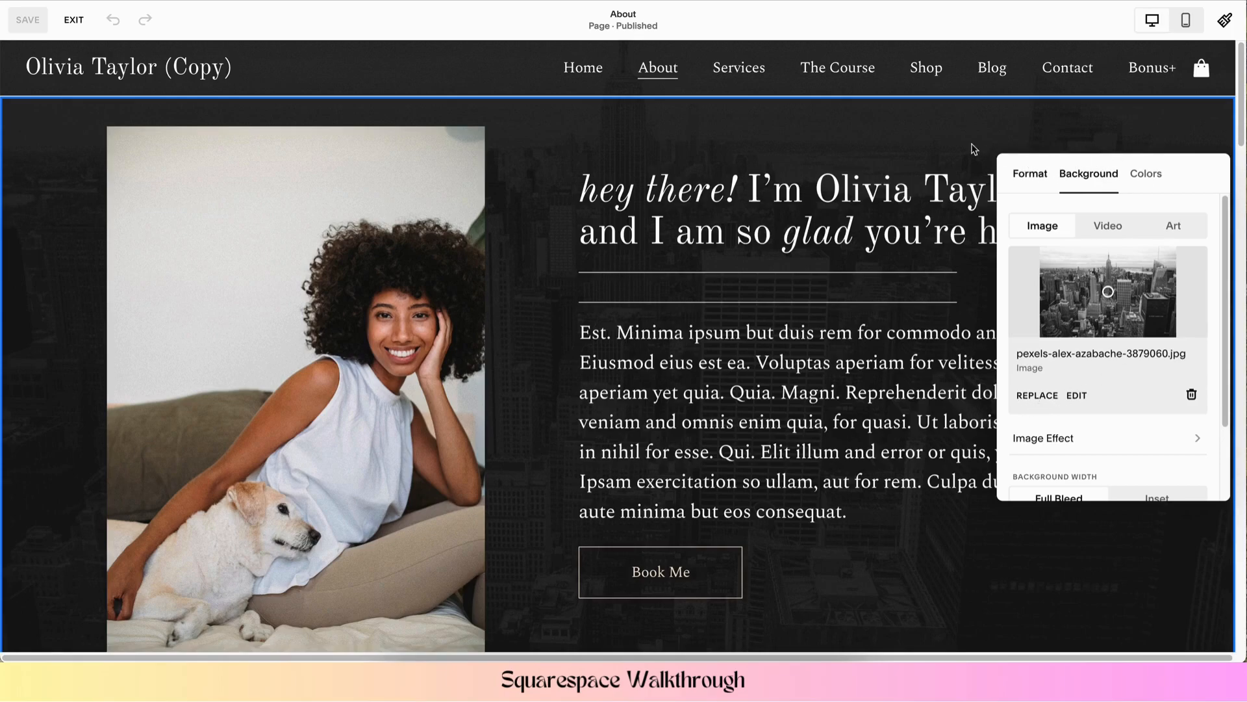
click(1143, 178)
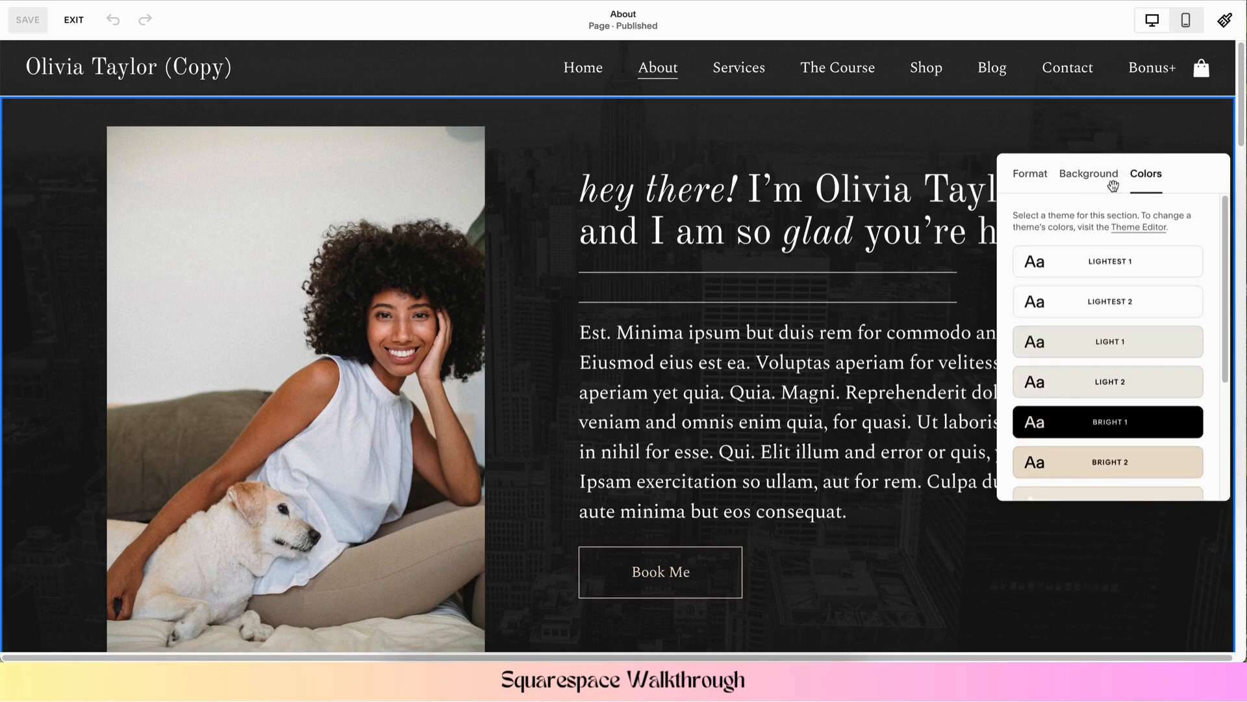
Examine the color themes offered for the first section, from Lightest 1 to Darkest 2, and return to its format settings
scroll(1109, 293, down, 3)
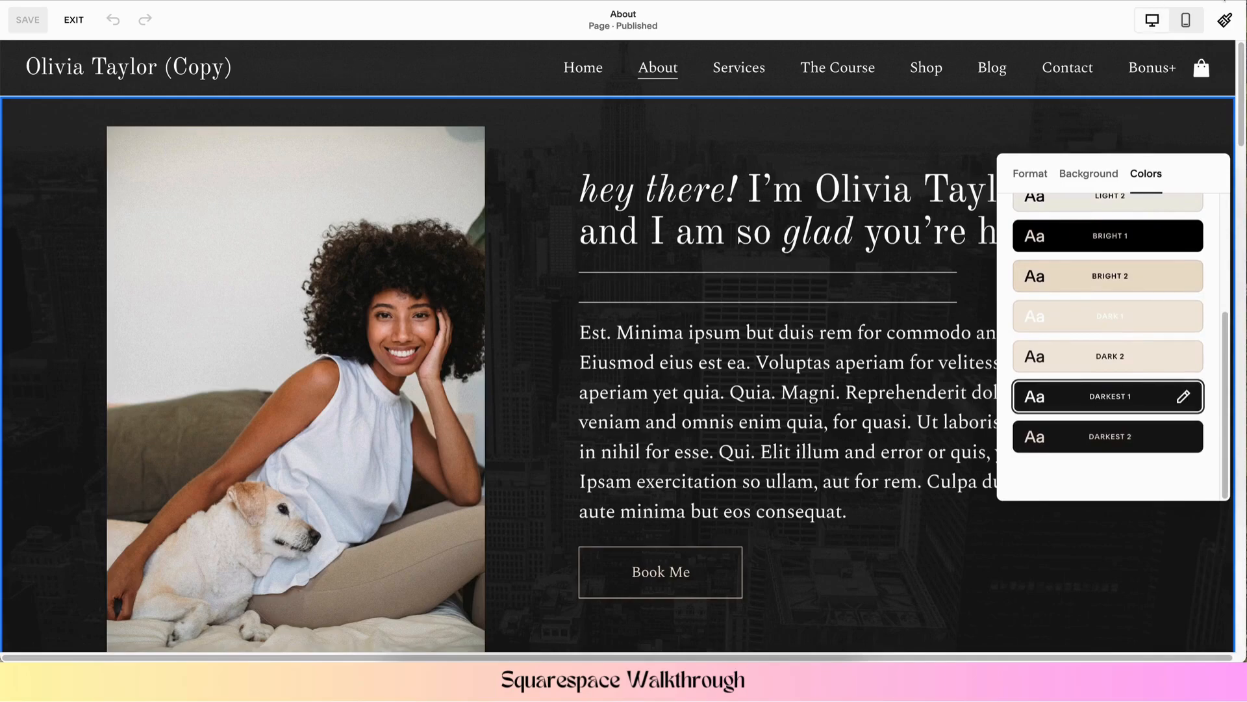
scroll(1096, 403, up, 4)
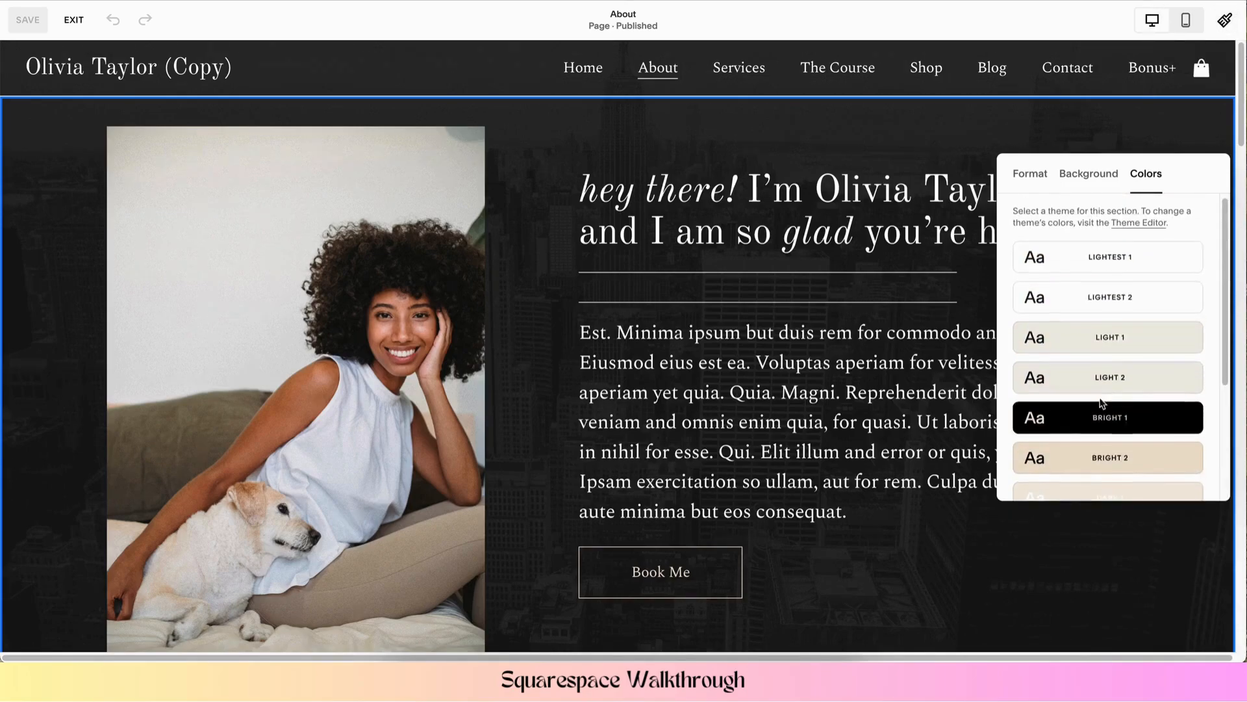
scroll(1091, 390, down, 3)
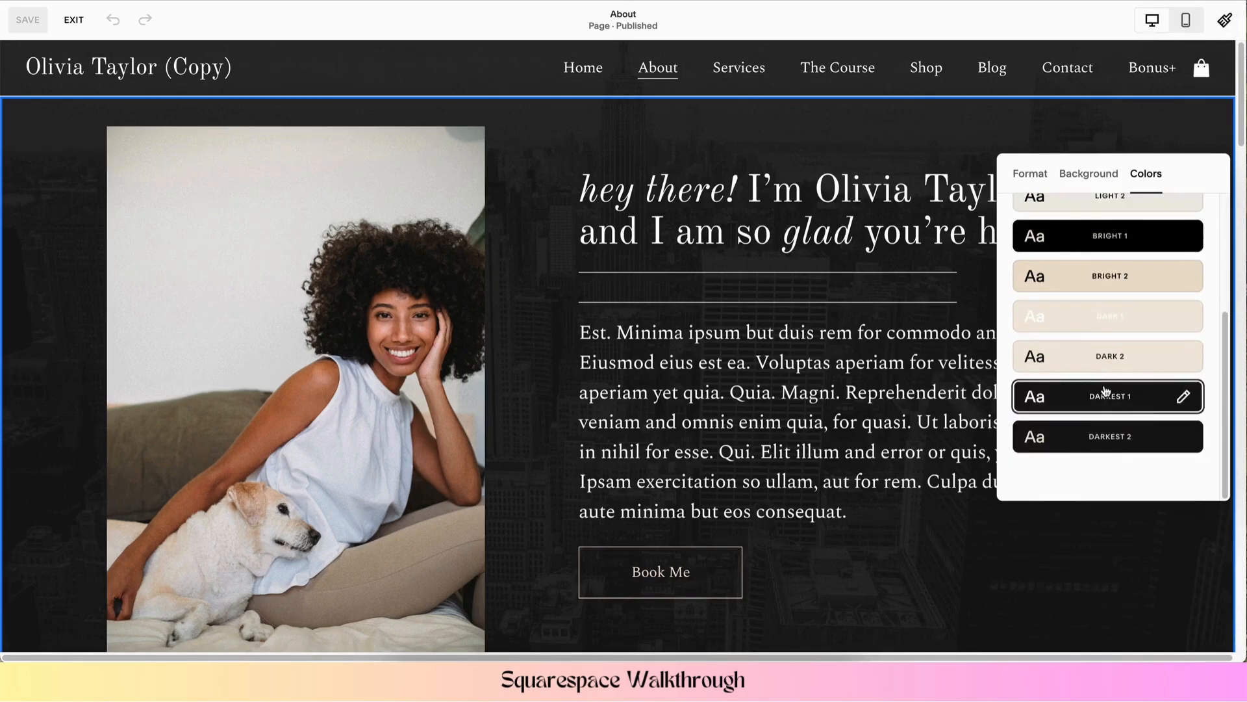
scroll(1106, 390, up, 3)
scroll(1105, 399, down, 3)
scroll(529, 401, down, 2)
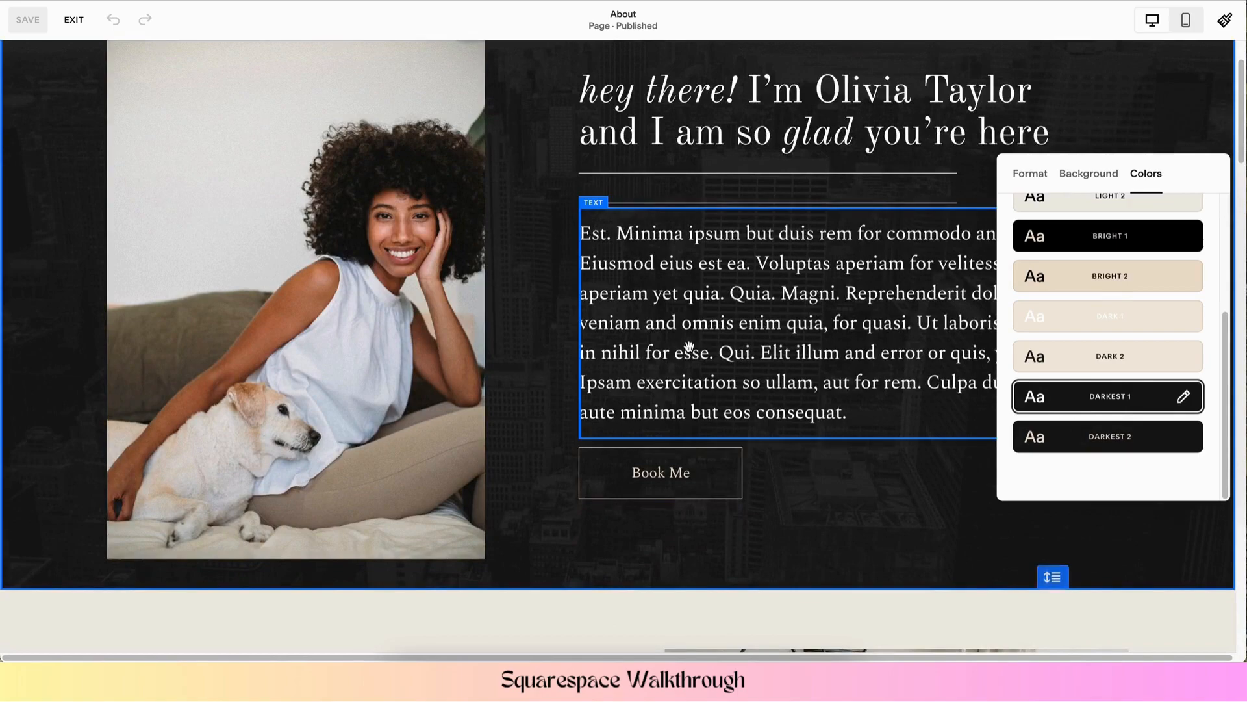
scroll(690, 347, up, 1)
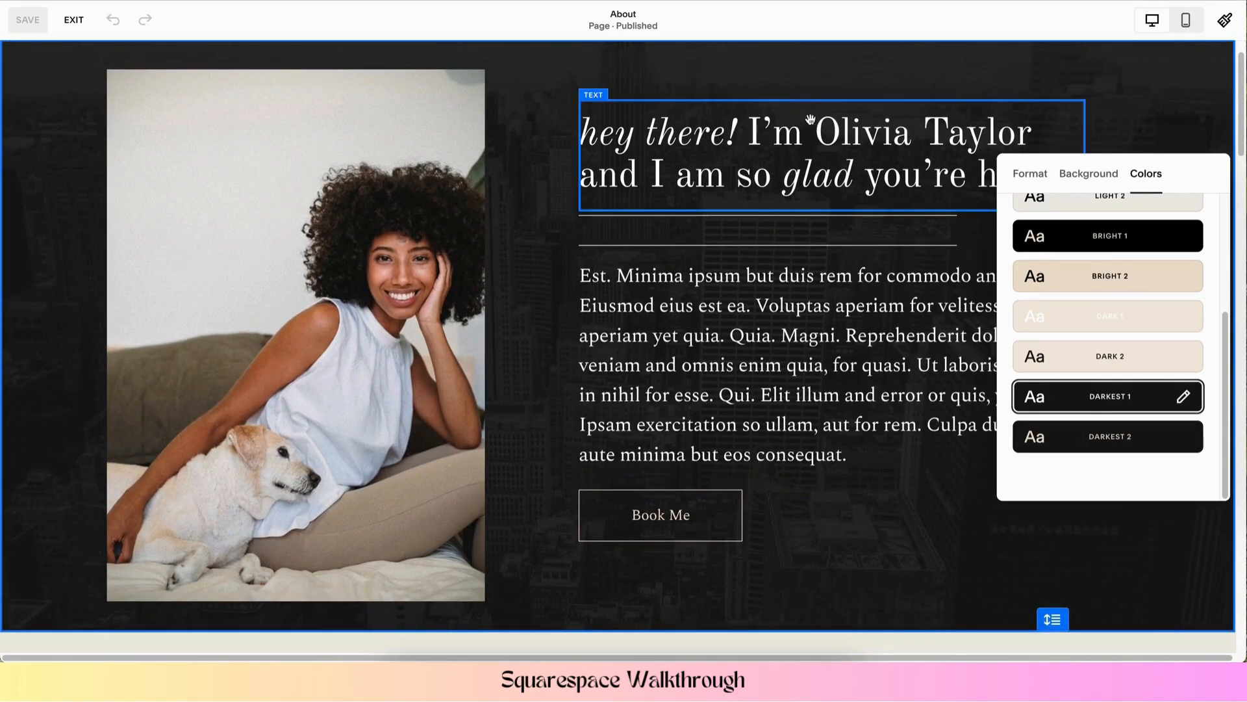
scroll(1110, 273, up, 3)
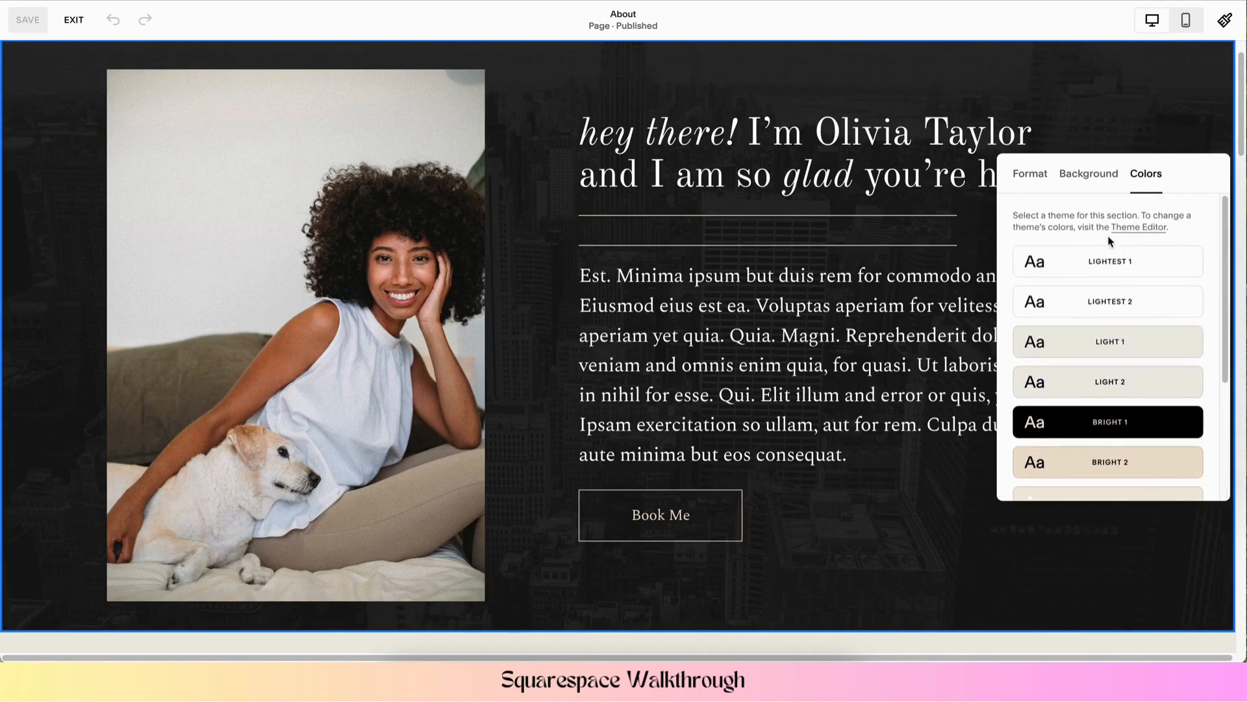
click(1040, 178)
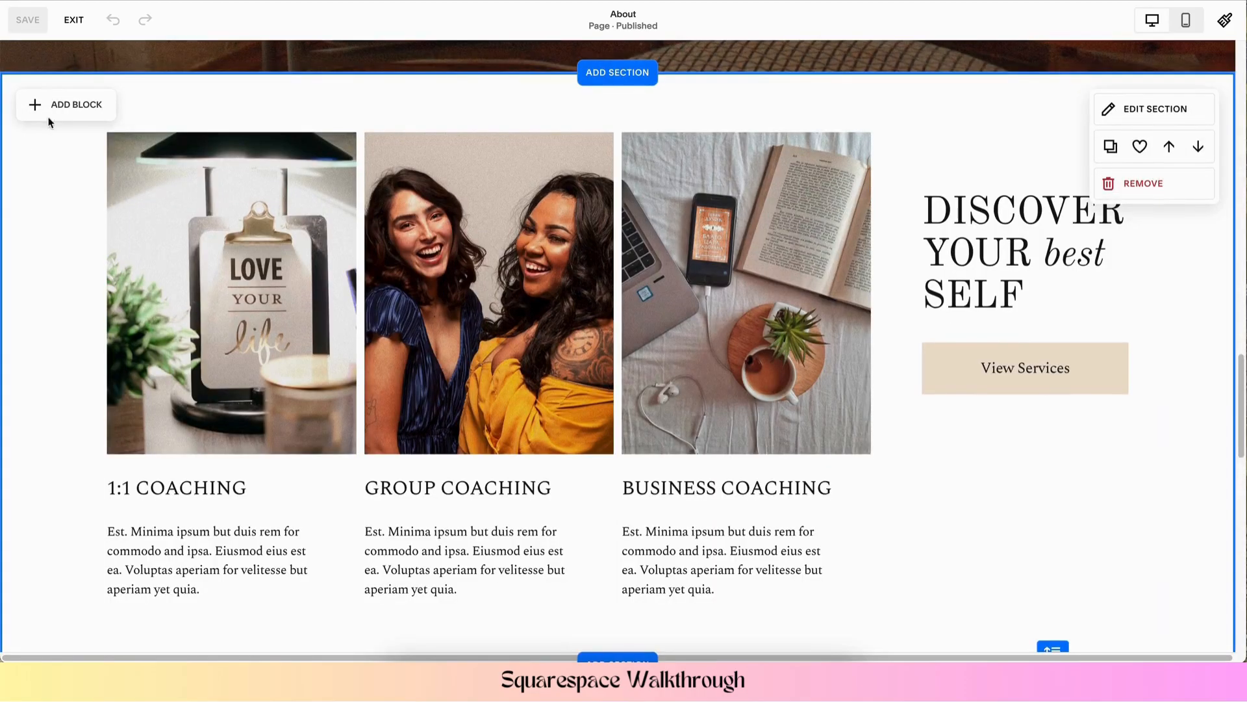
Add a shape block to the coaching section and place it overlapping the tops of the 1:1 Coaching and Group Coaching images
click(49, 112)
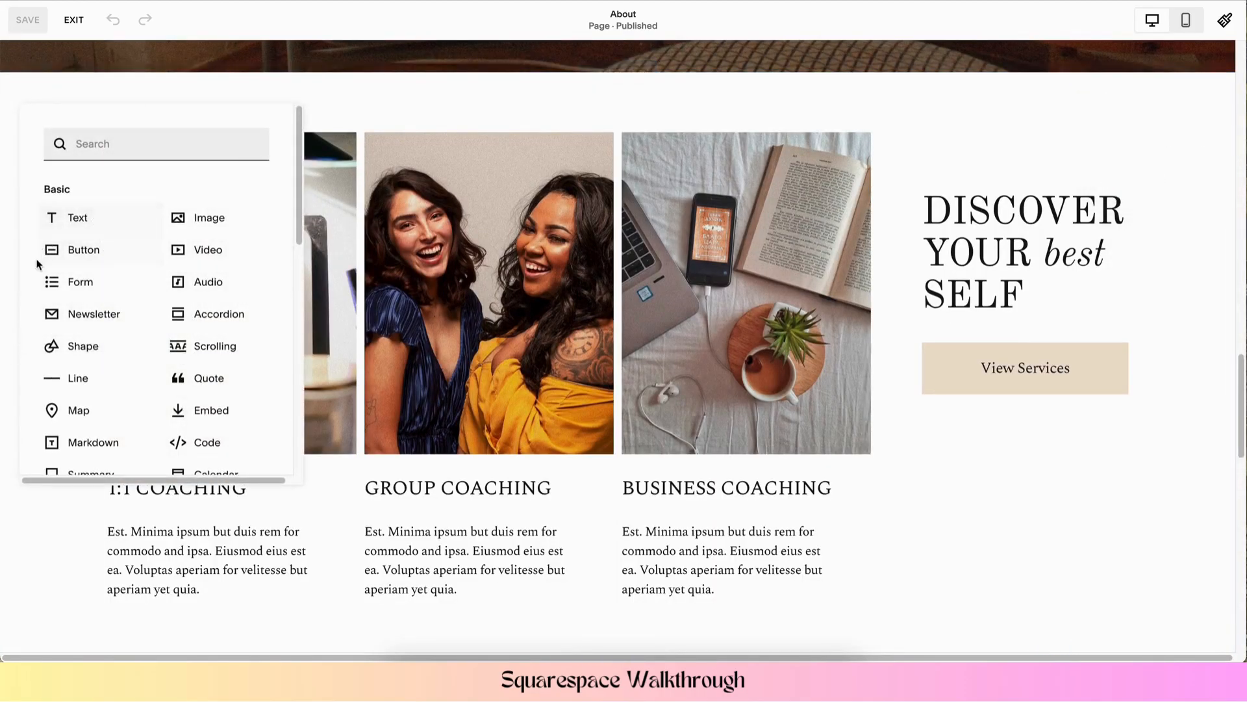
click(81, 345)
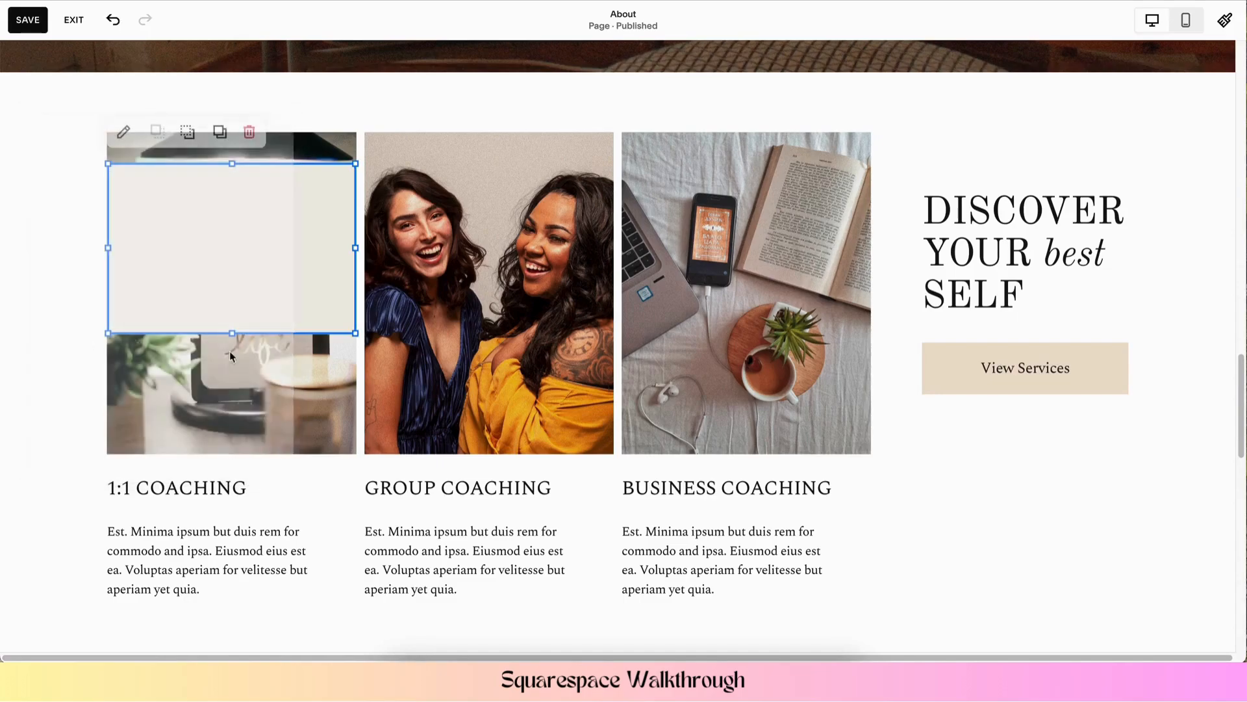
drag(158, 241, 350, 176)
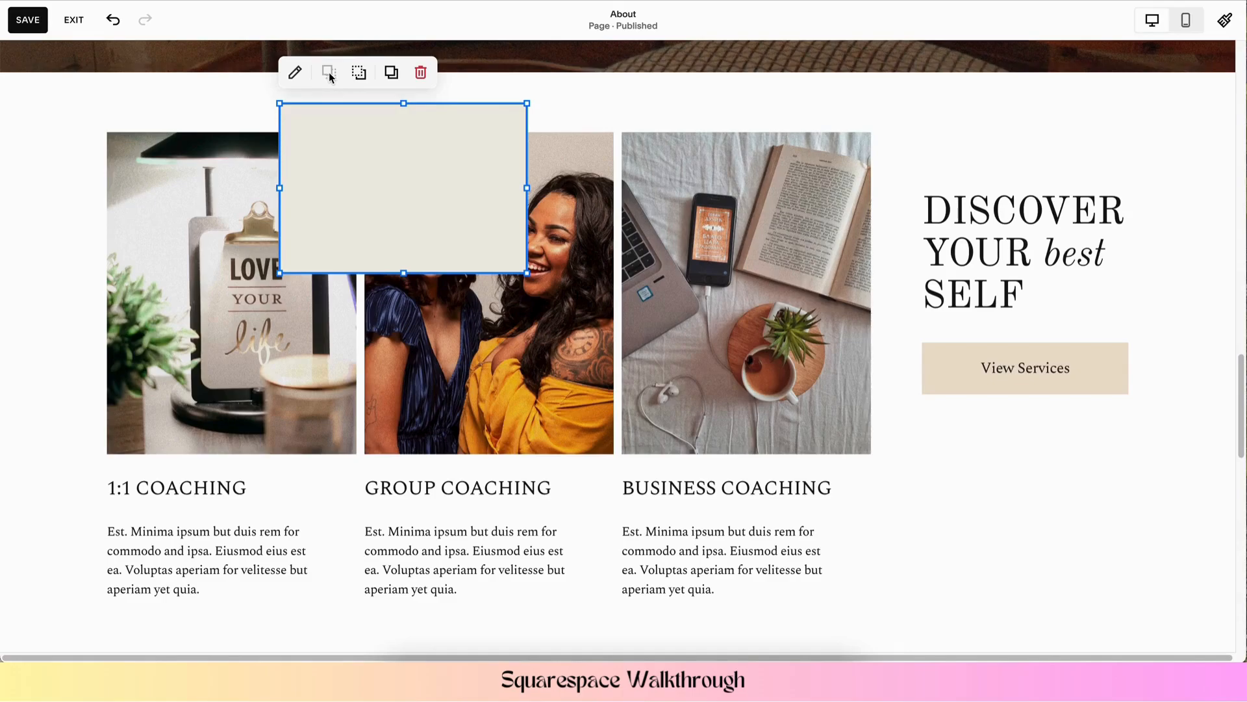
Move the shape backward so it sits behind the Group Coaching image, and deselect it
click(360, 76)
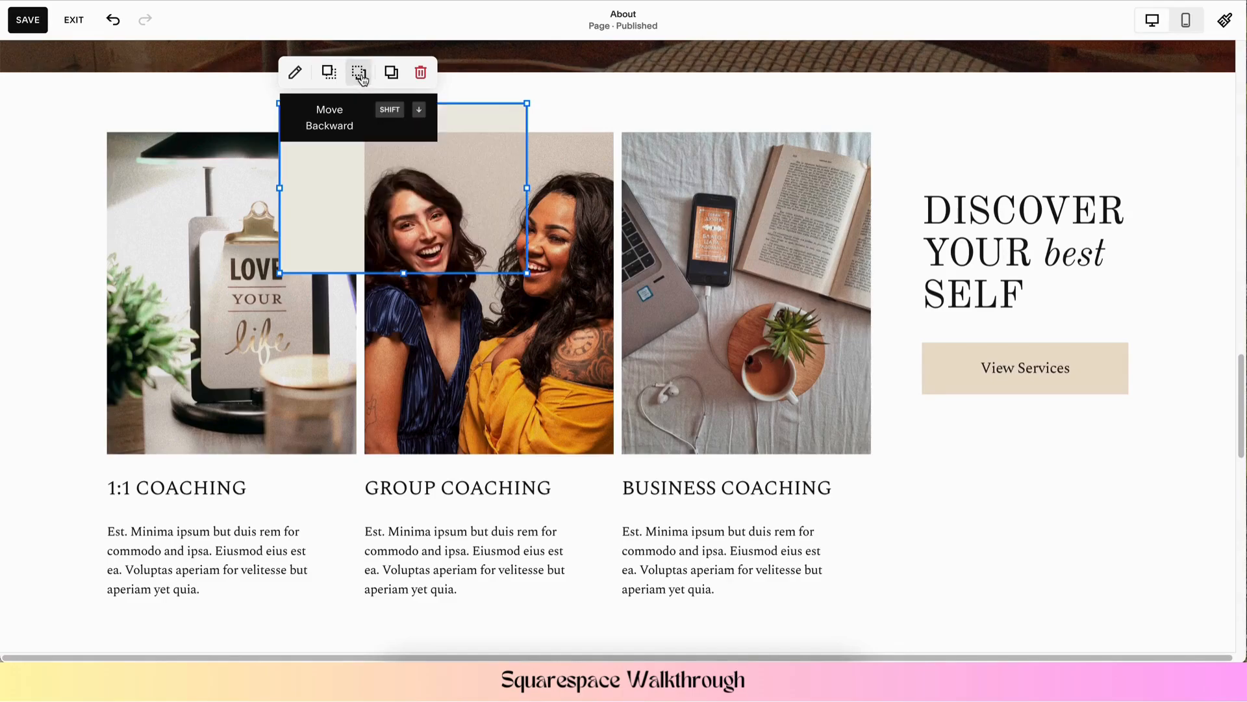
click(672, 100)
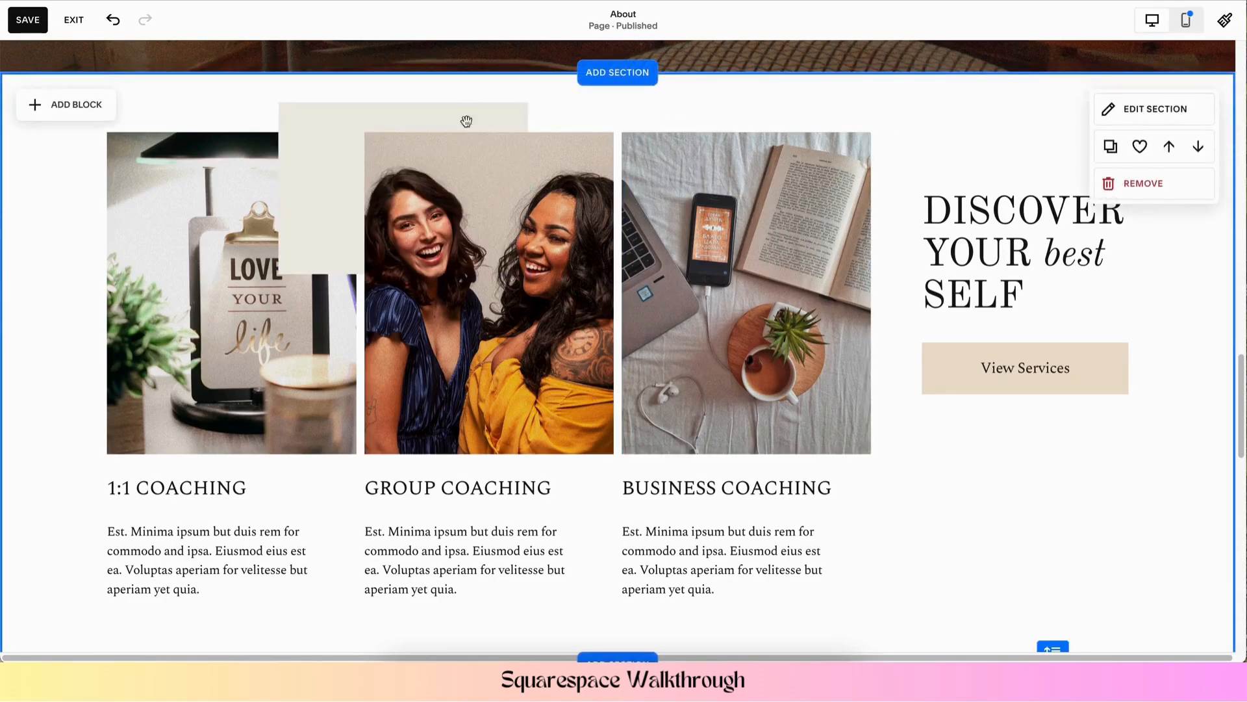
click(323, 113)
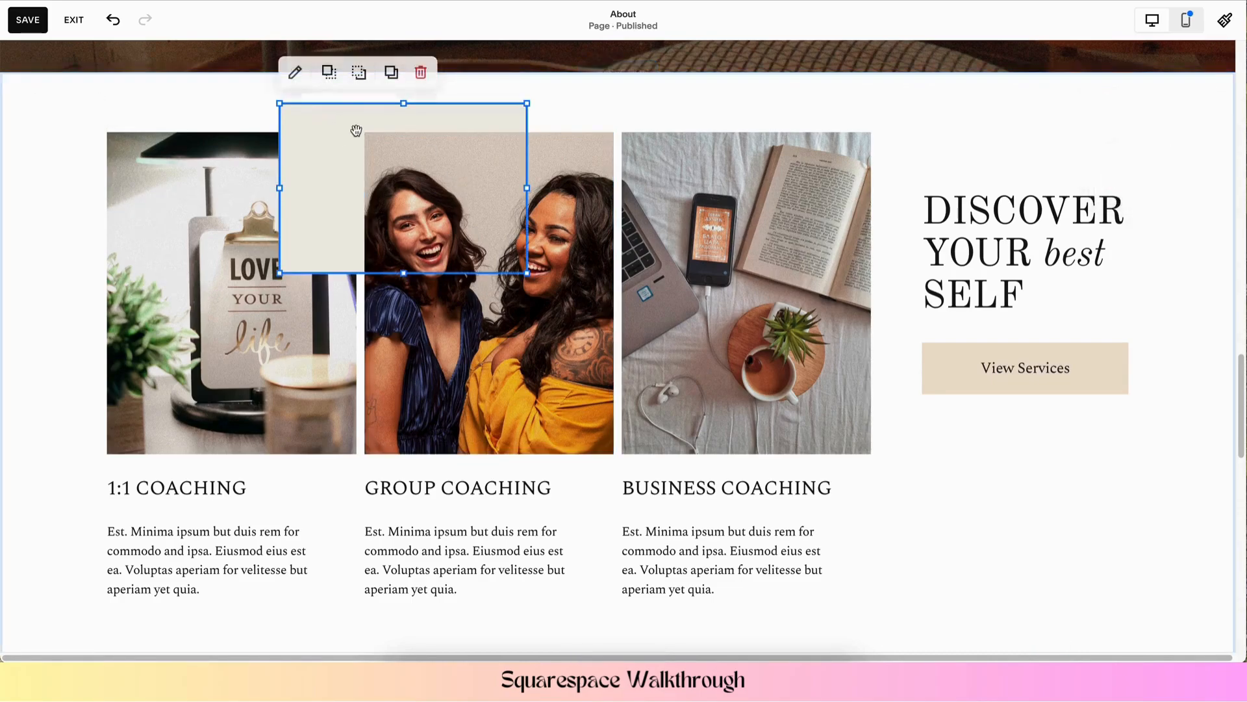
click(362, 74)
click(580, 118)
Move the shape forward until it sits in front of the Group Coaching image
click(347, 117)
click(329, 73)
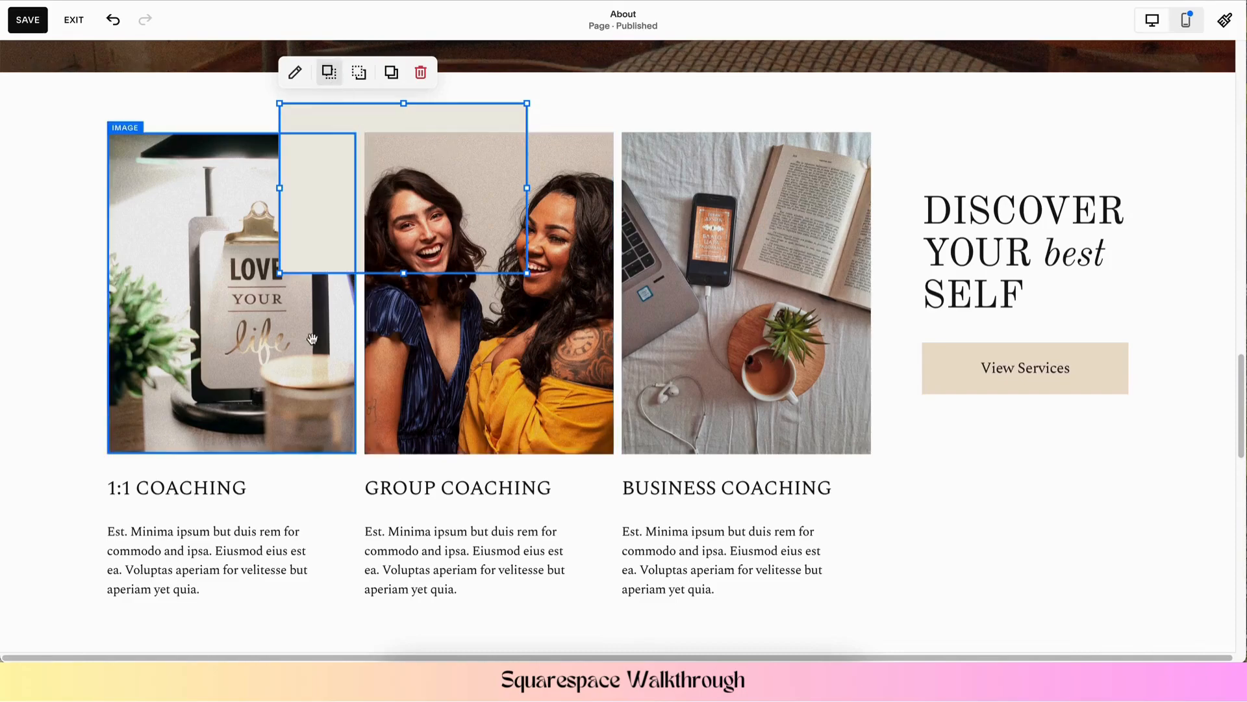
click(329, 75)
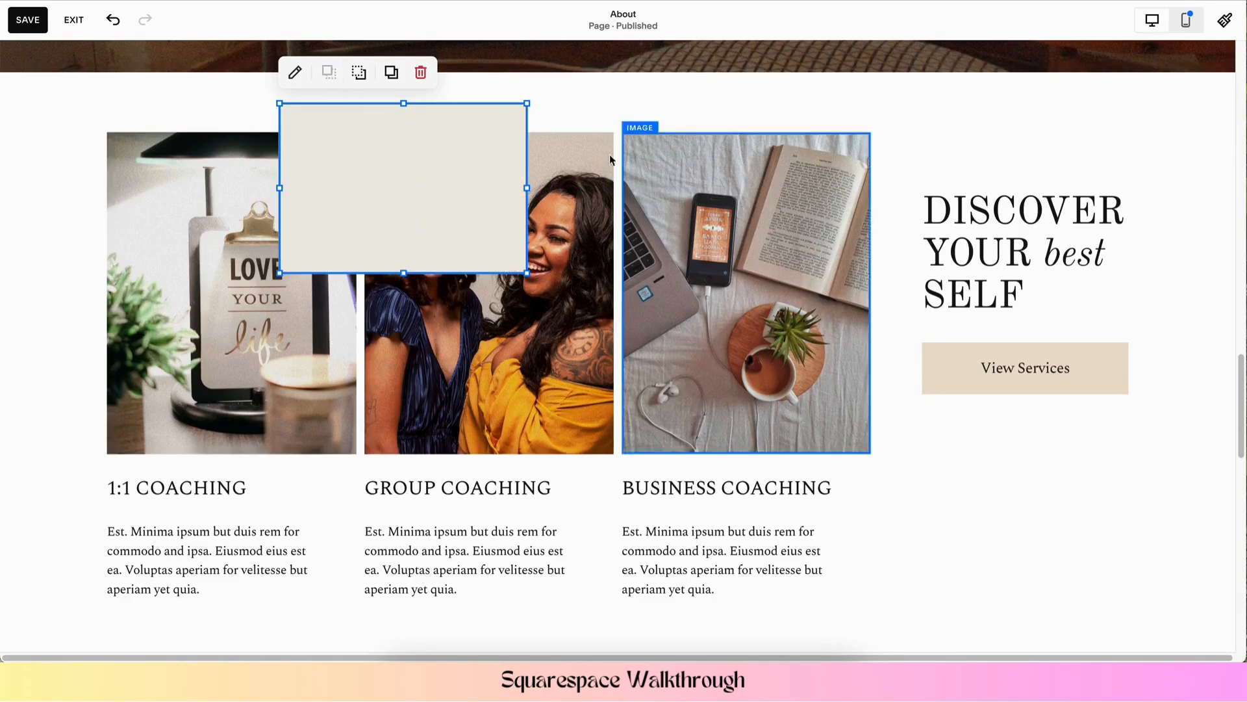
Delete the shape block overlapping the 1:1 Coaching and Group Coaching images
click(574, 104)
click(361, 160)
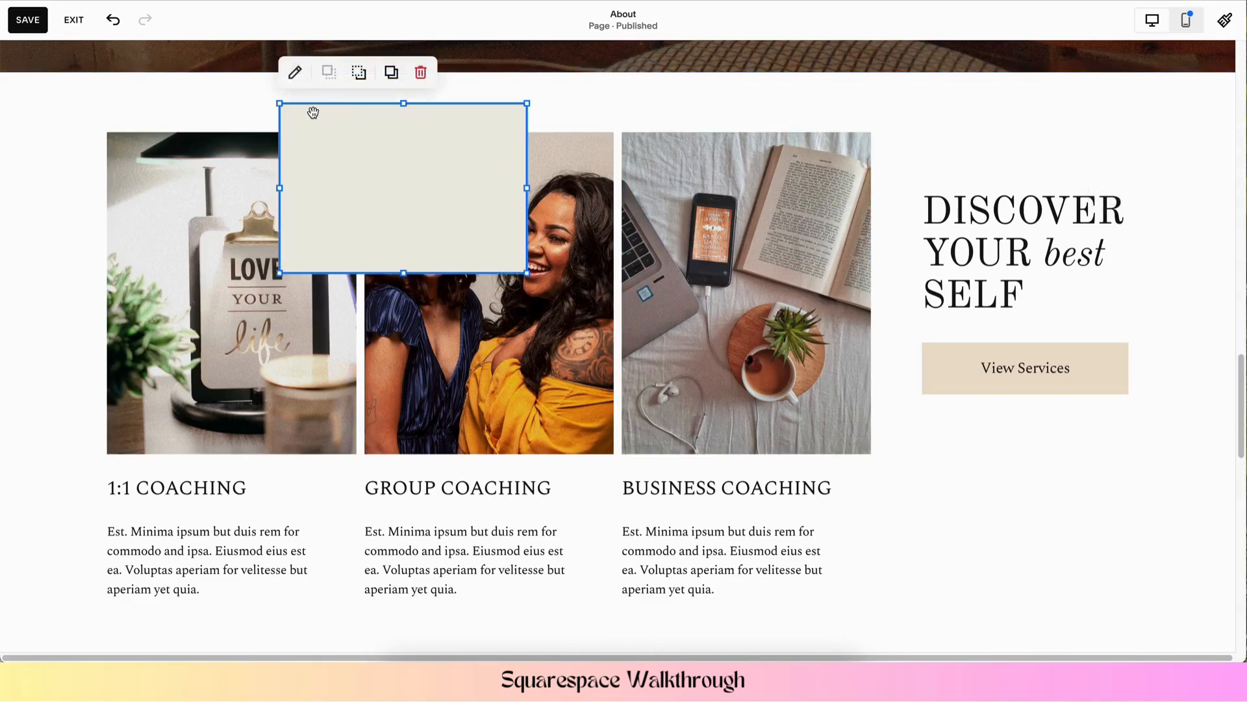
click(423, 69)
Open the site footer for editing to view its controls, and return to editing the page
scroll(942, 344, down, 10)
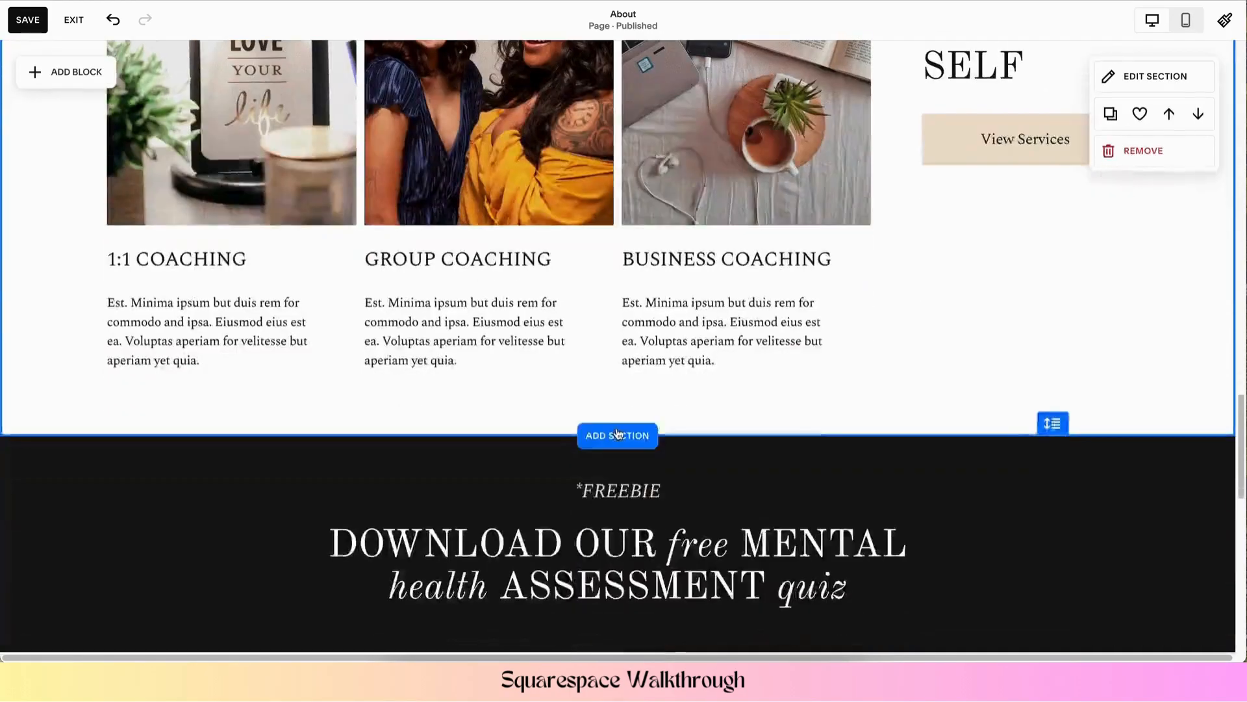
scroll(604, 434, down, 6)
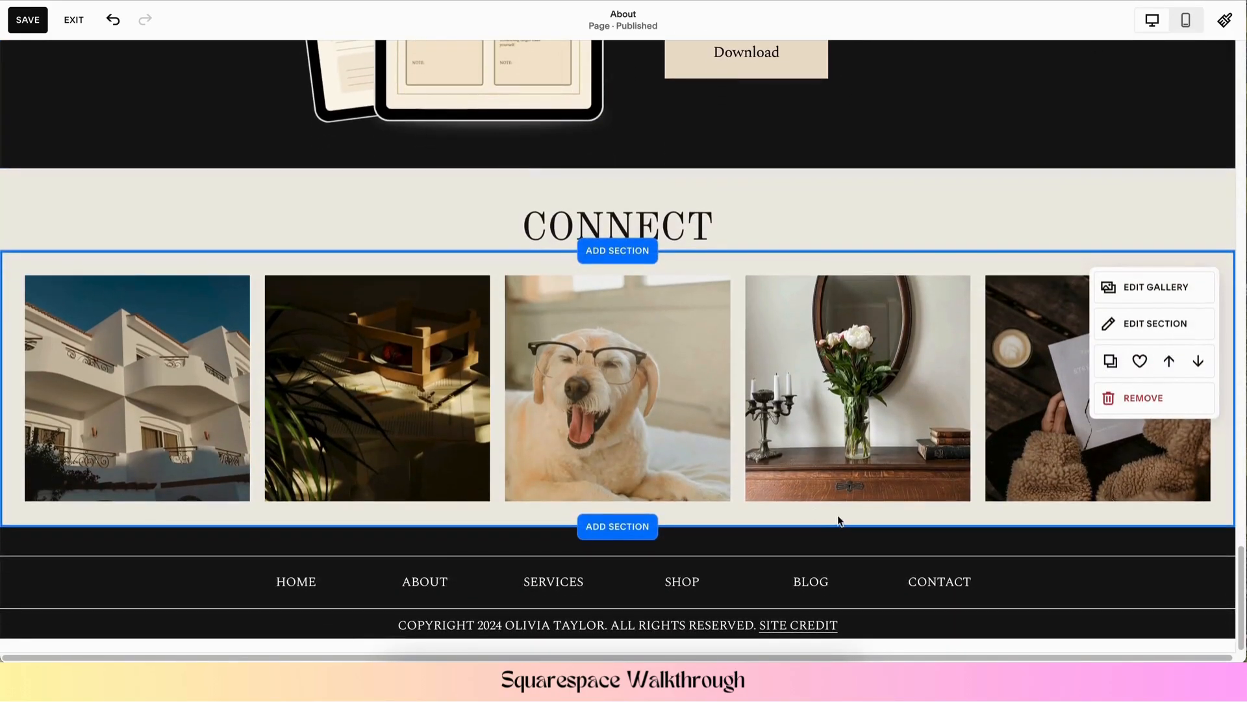
mouse_move(620, 590)
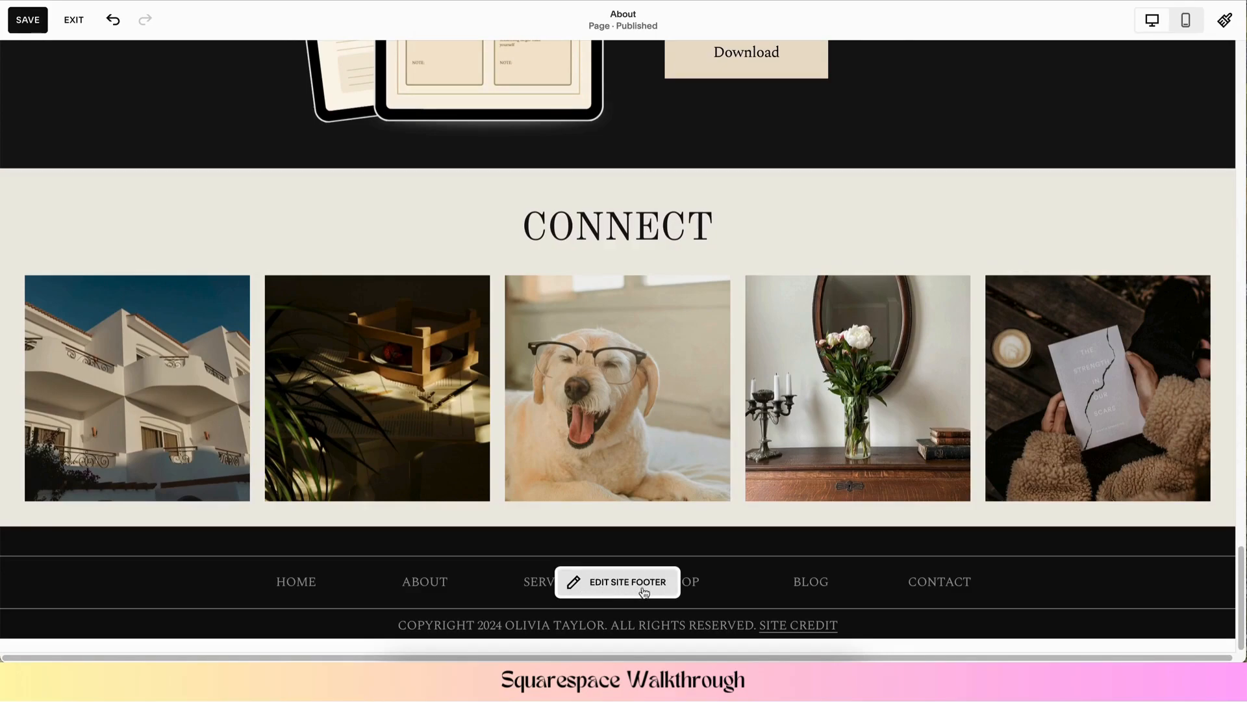
click(612, 588)
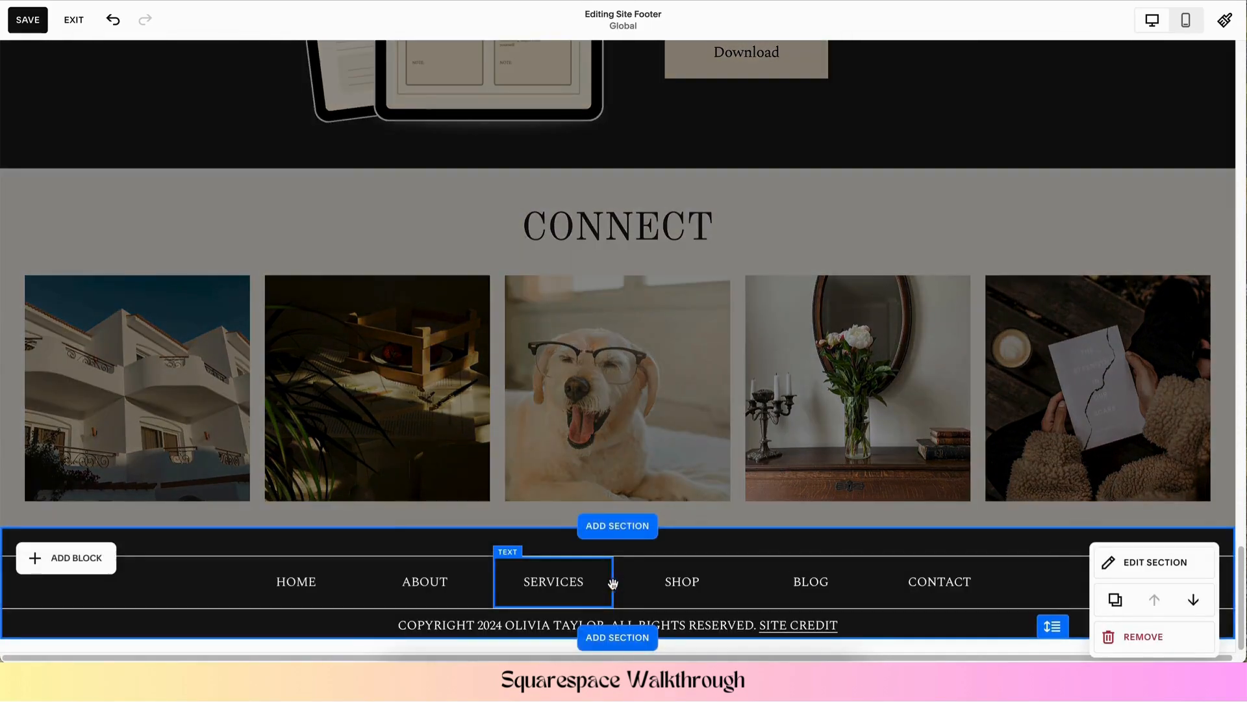
mouse_move(509, 245)
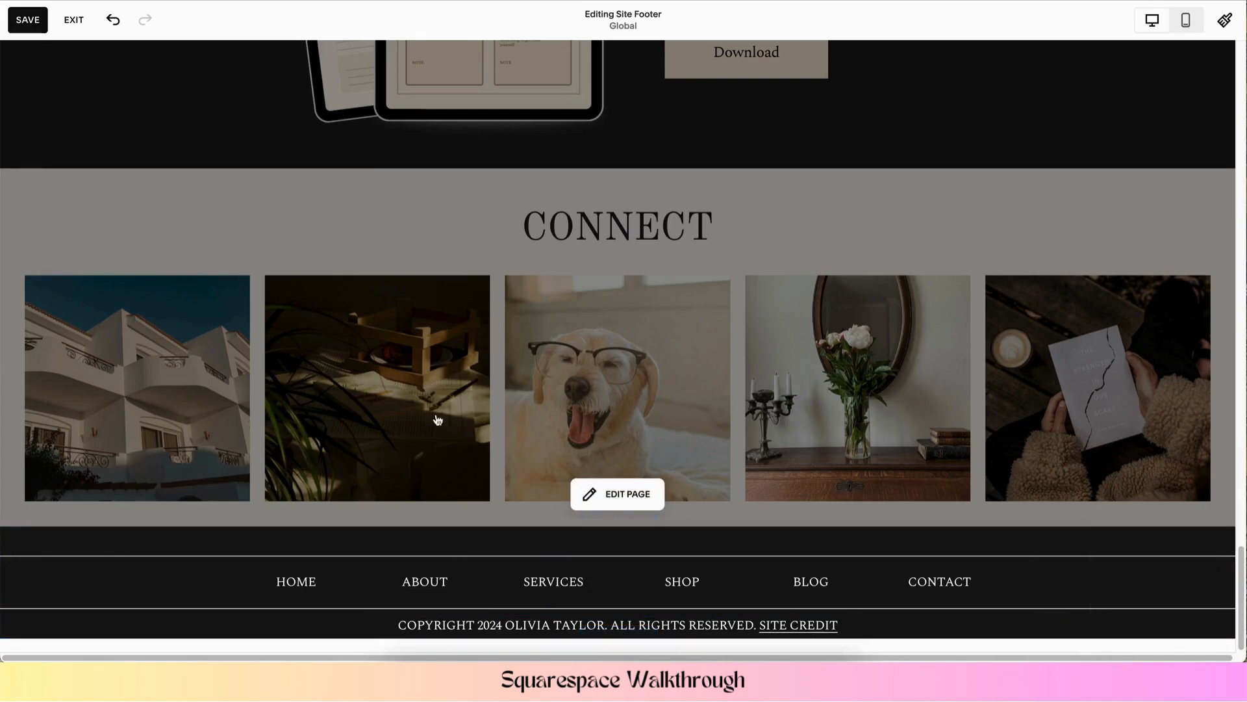
click(454, 214)
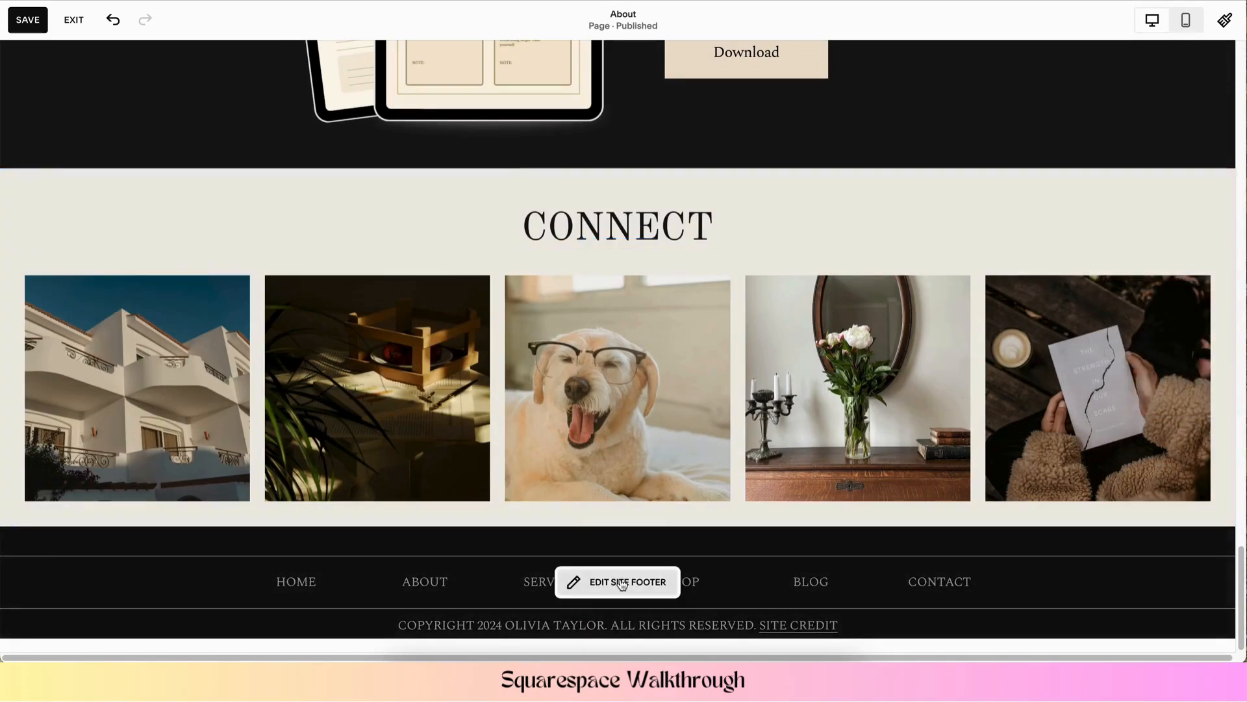
Reopen the site footer to view its available block types and the navigation row's block controls, and return to editing the page
click(620, 582)
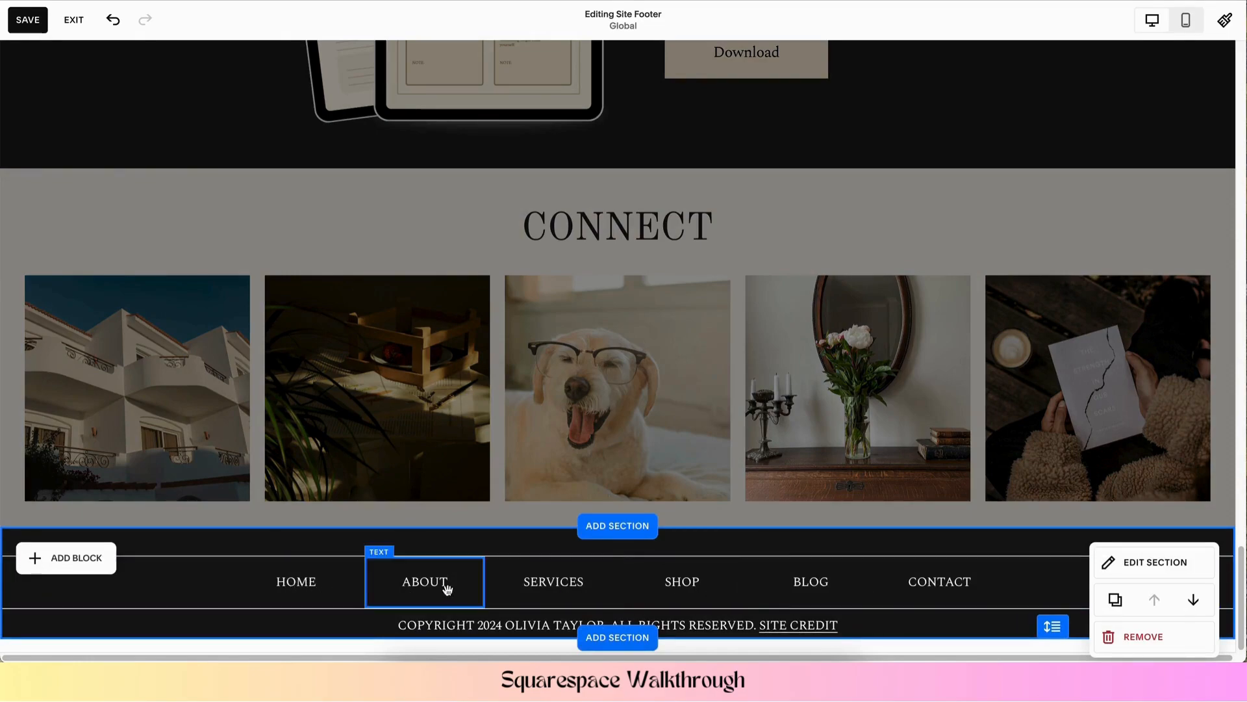
click(39, 565)
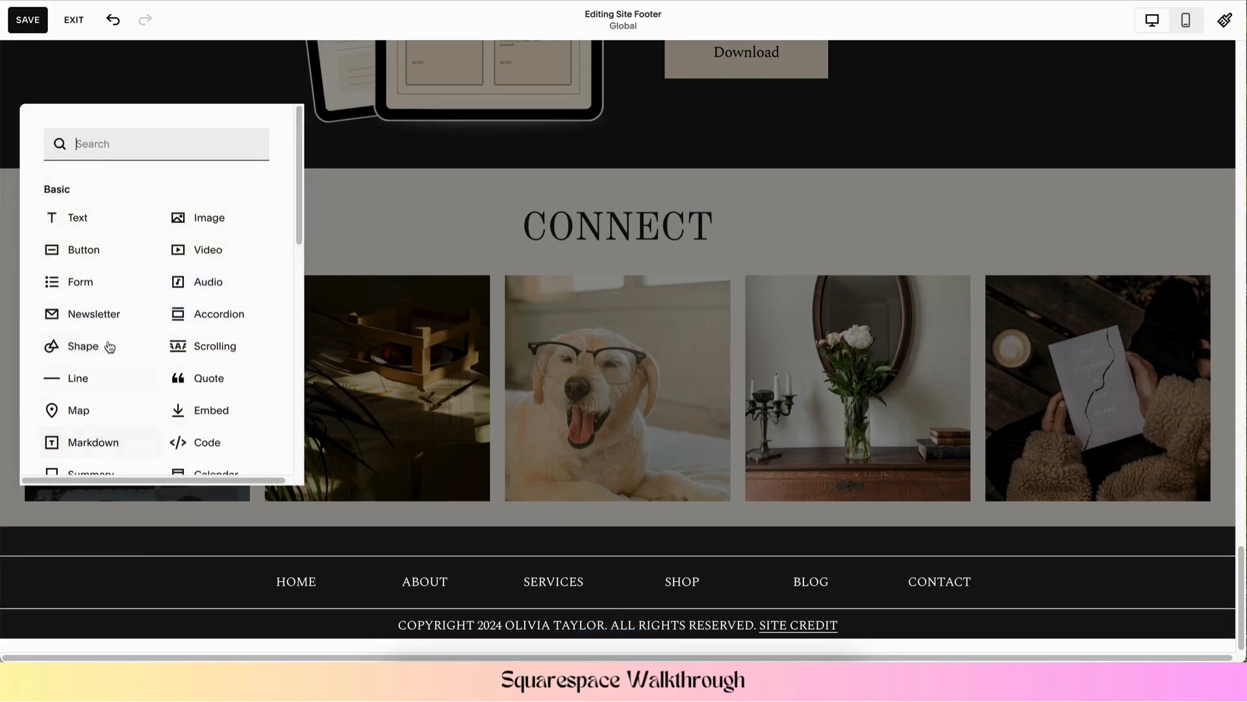
click(182, 586)
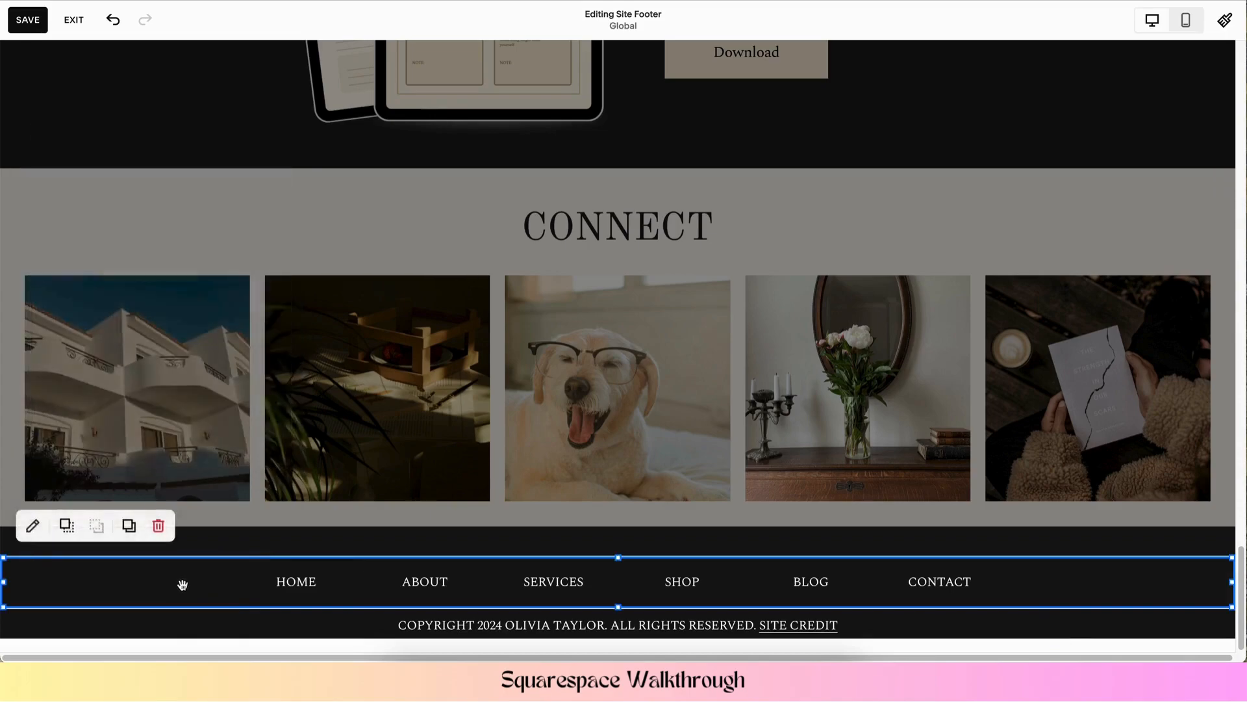
click(1086, 547)
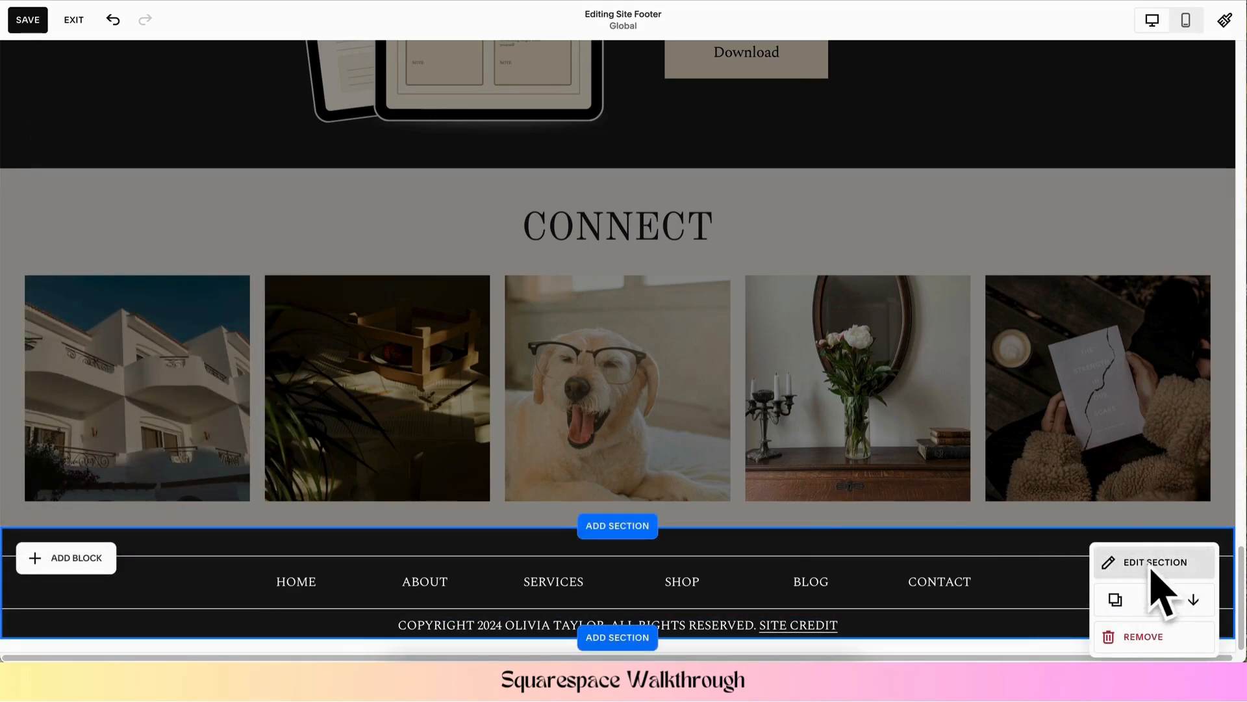
click(419, 228)
Open the site header for editing to view its element and design controls, and return to editing the page
scroll(421, 354, up, 20)
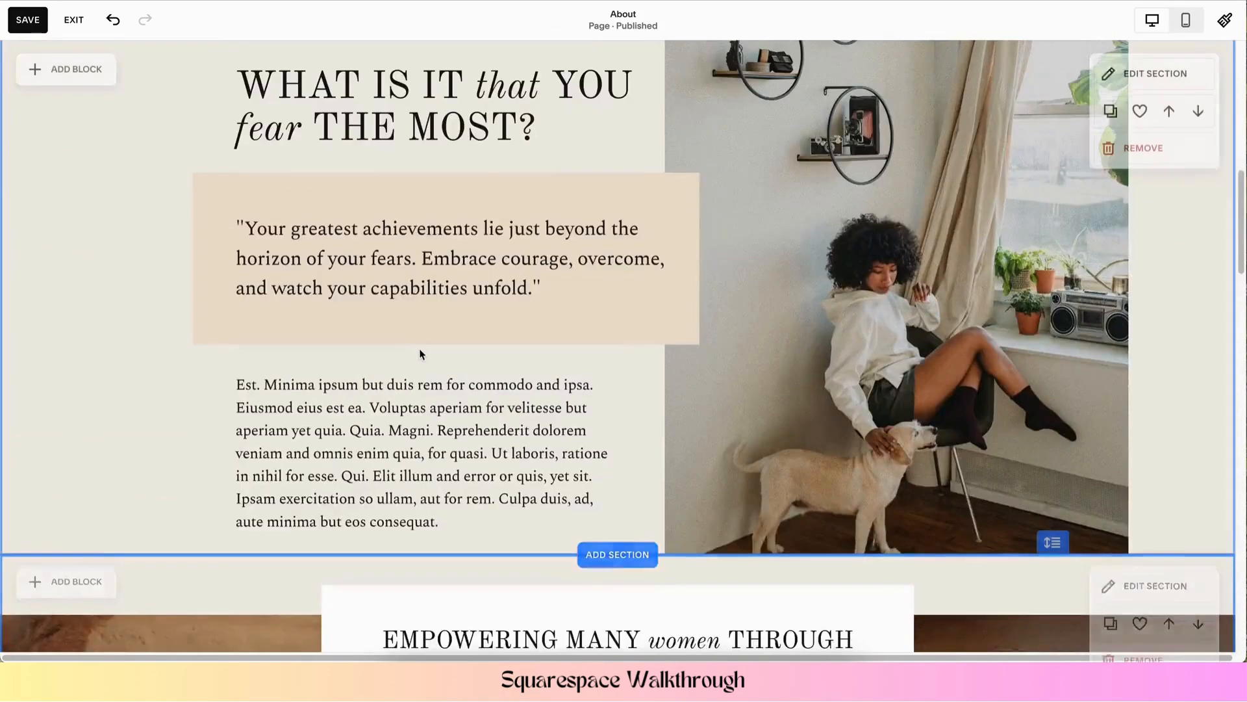
scroll(419, 354, up, 10)
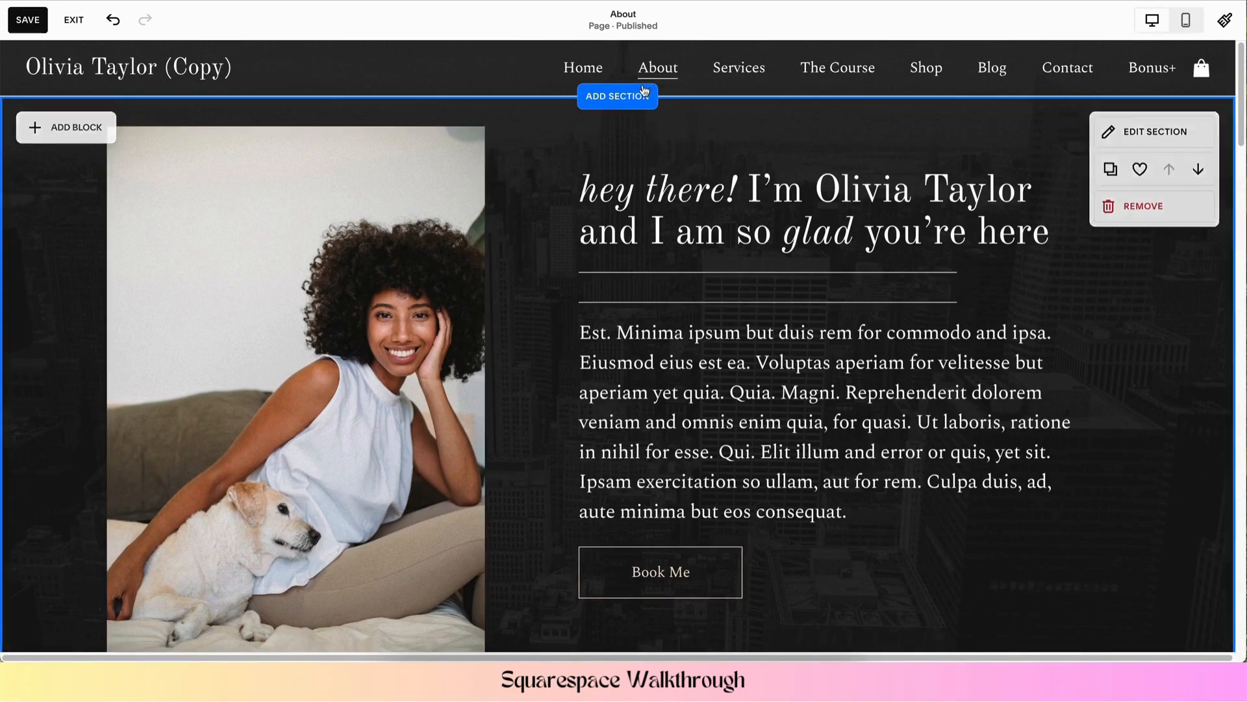
mouse_move(528, 78)
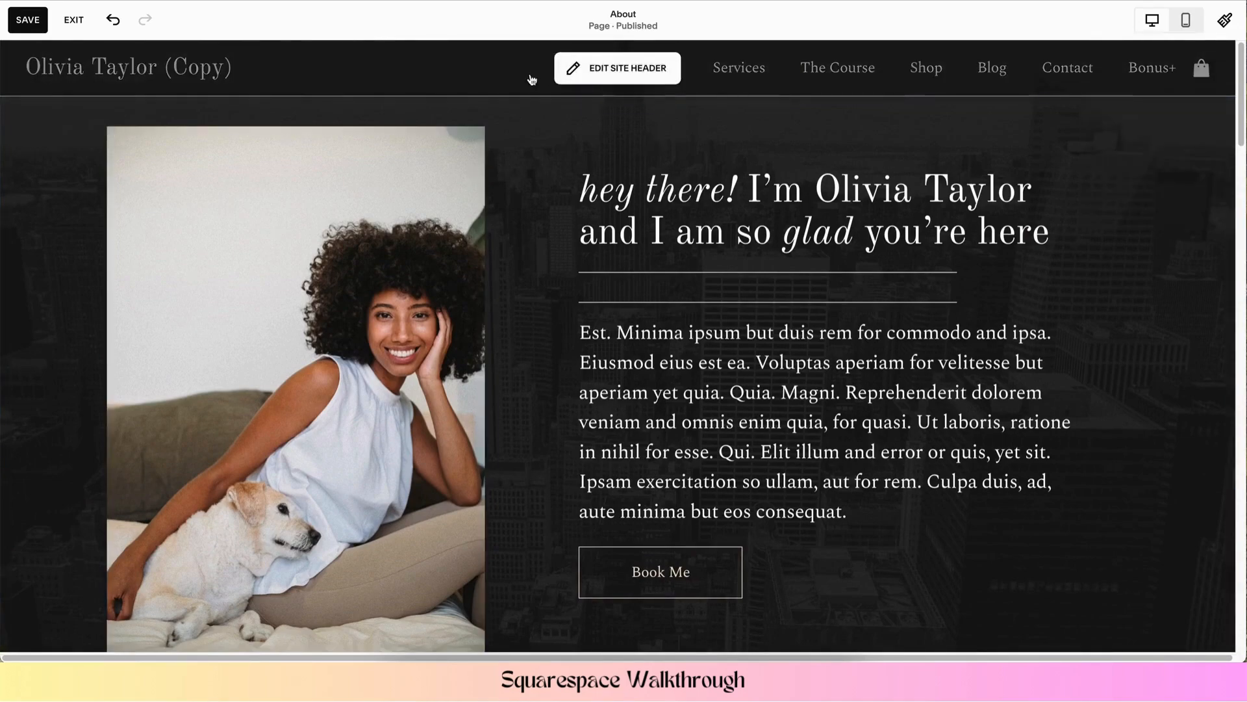
click(618, 73)
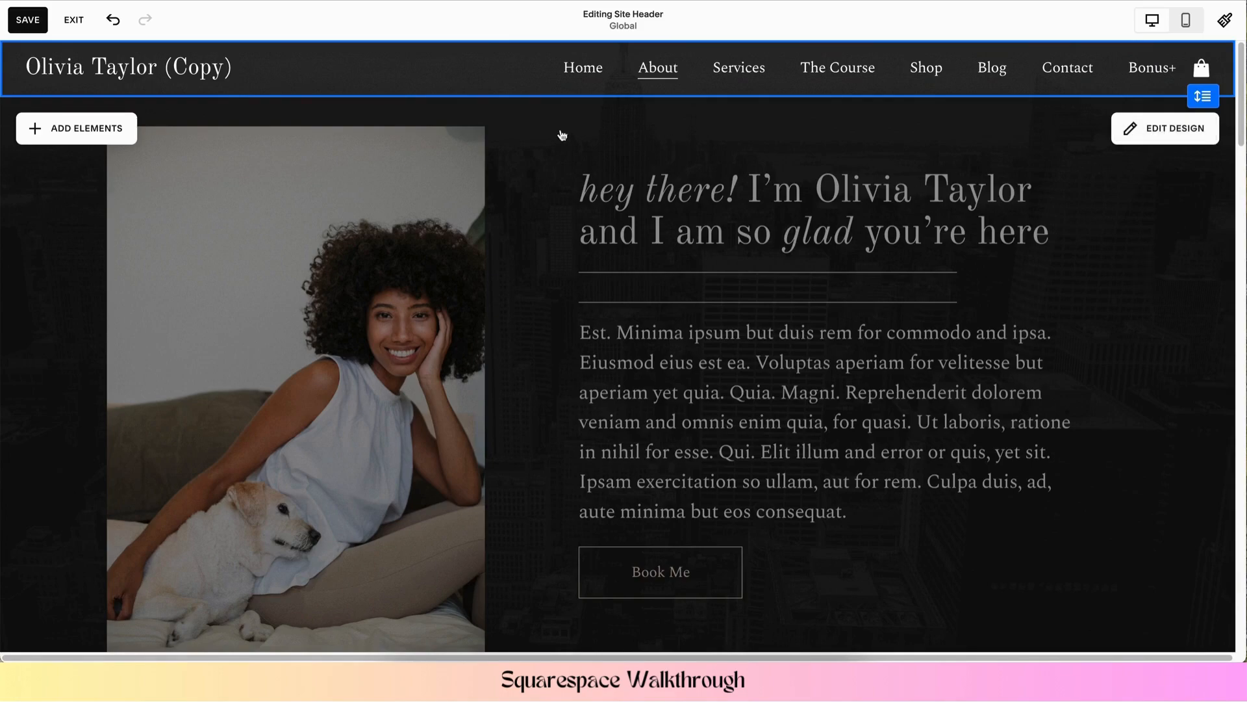
click(541, 285)
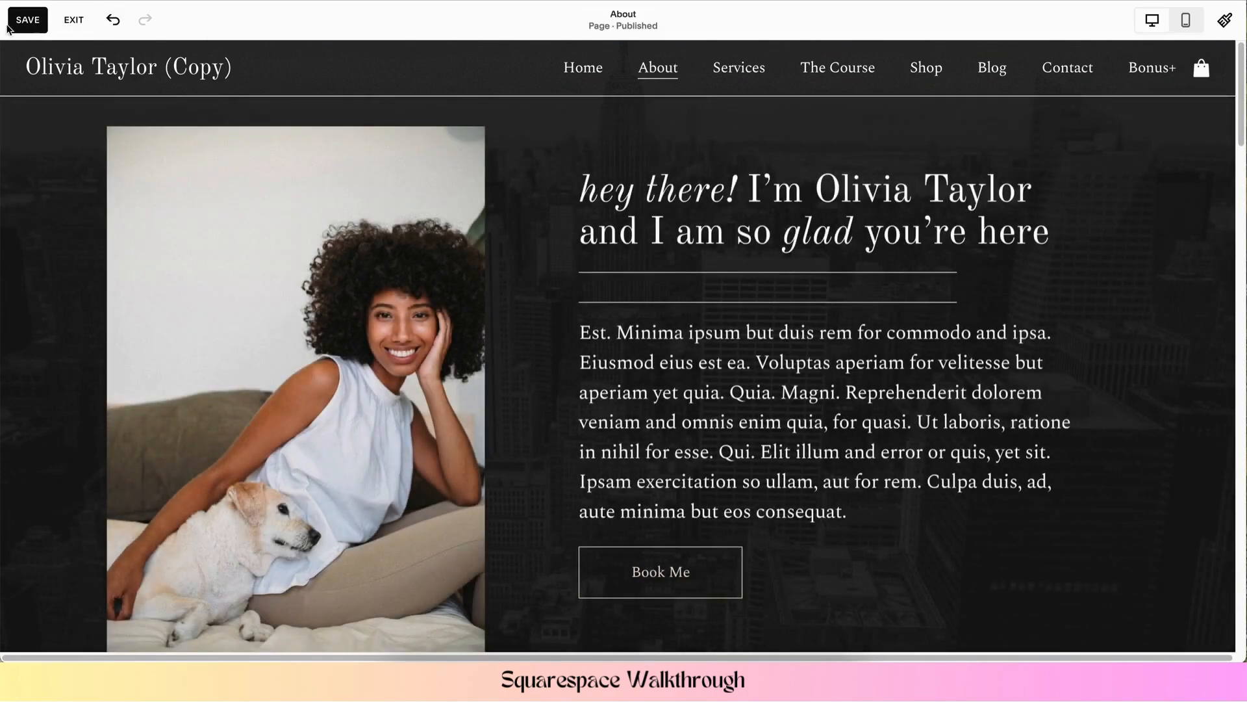
Exit the About page editor without saving the unsaved changes, and open the site-wide style settings to look over their categories
click(72, 21)
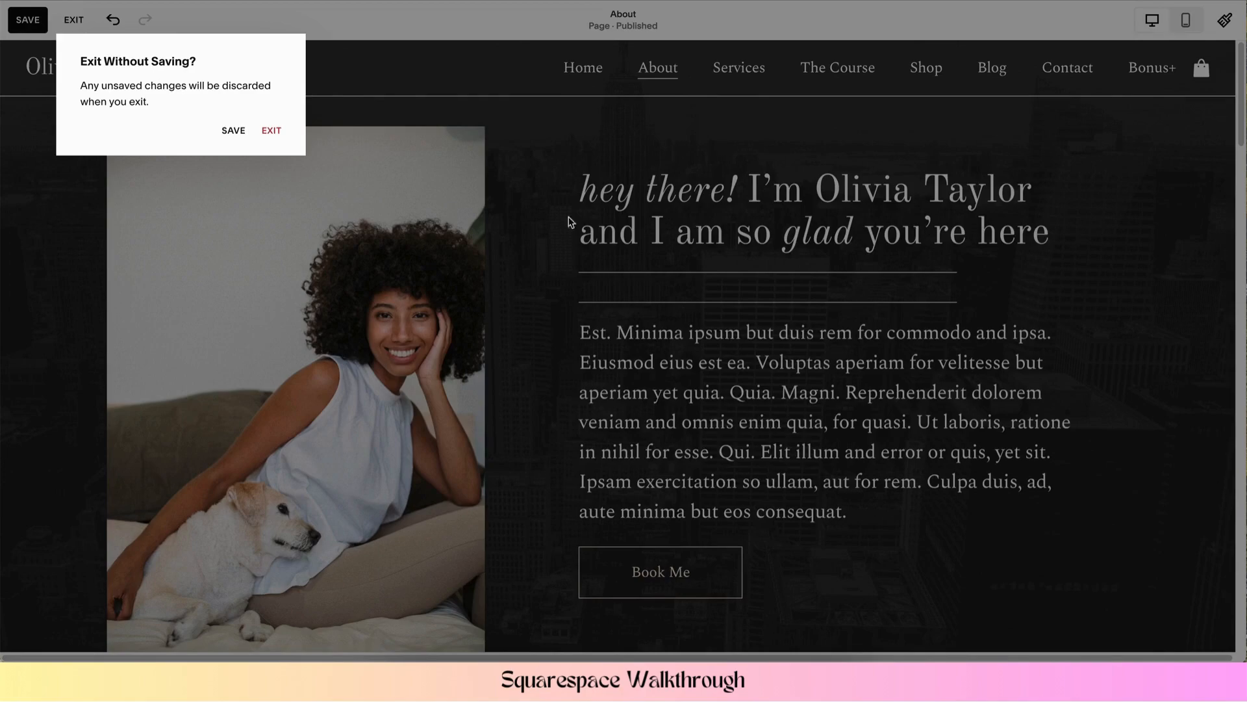
click(272, 130)
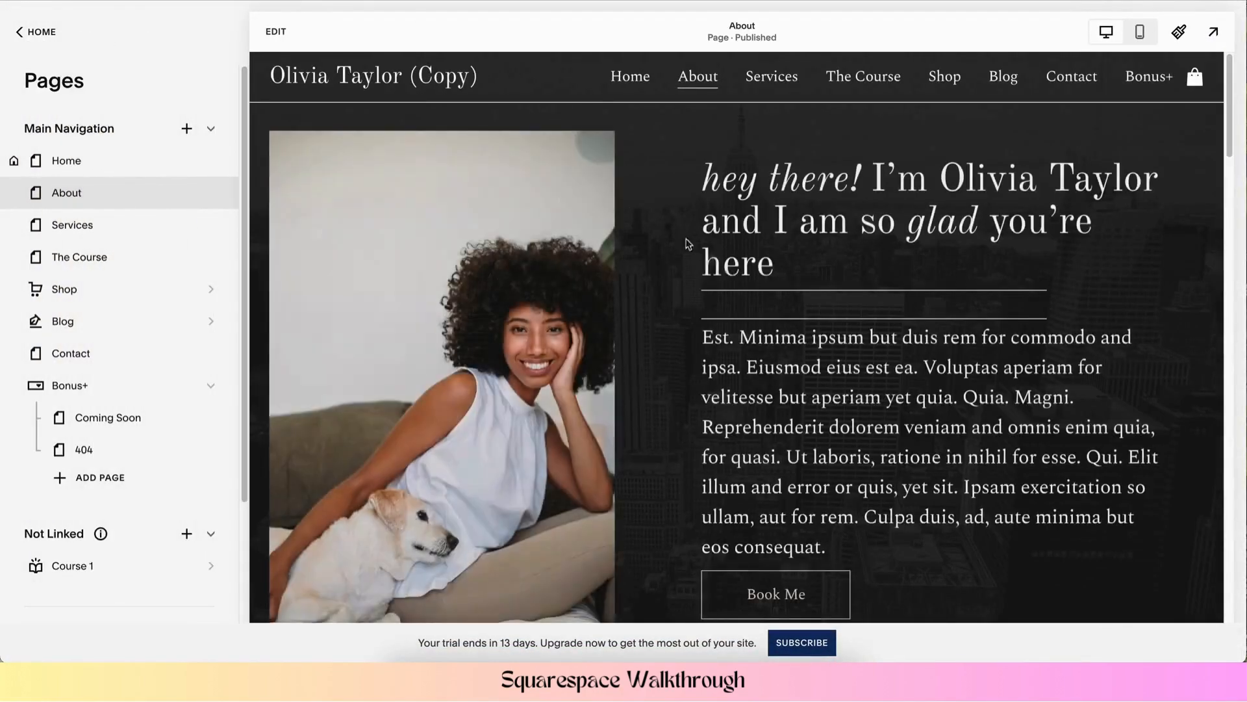
click(1182, 34)
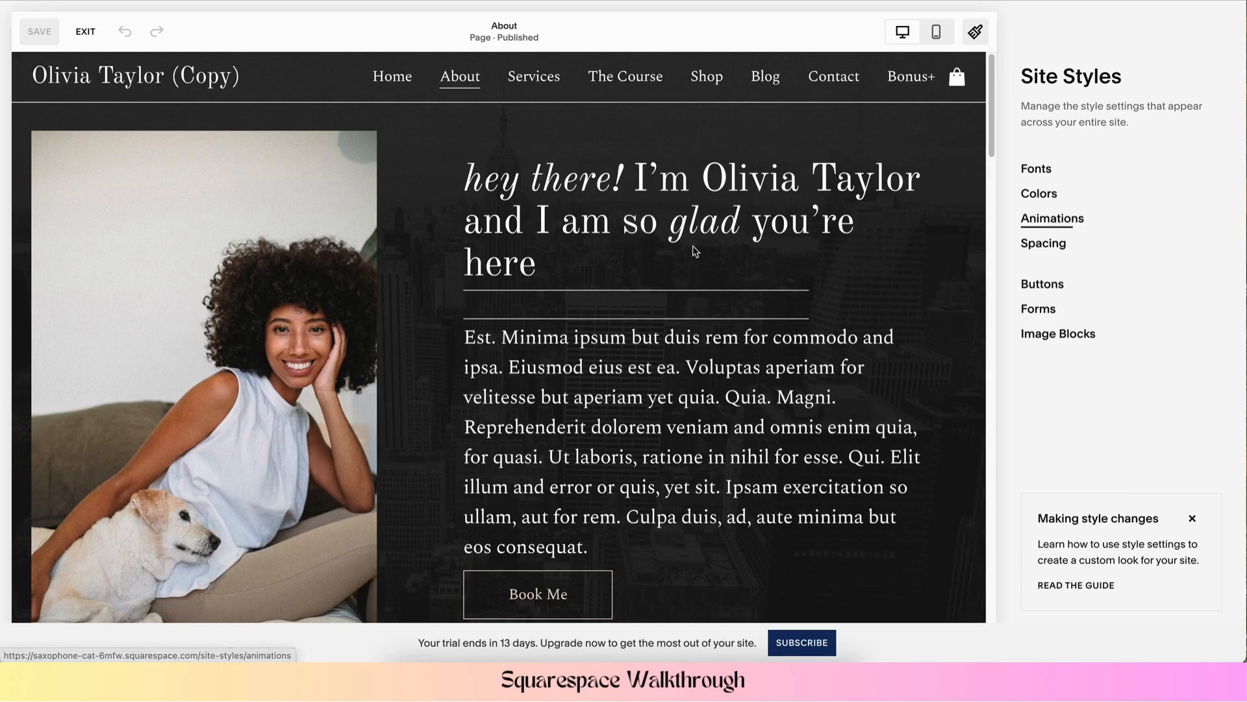
scroll(676, 367, down, 8)
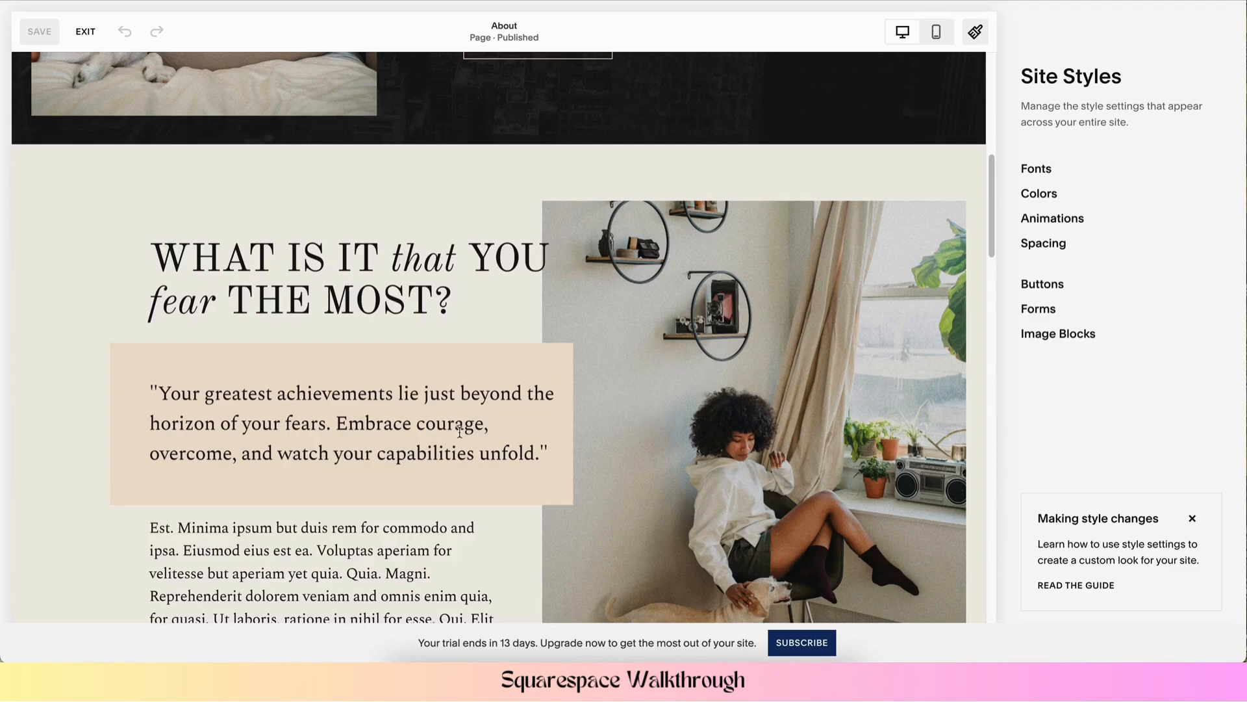
scroll(460, 432, down, 8)
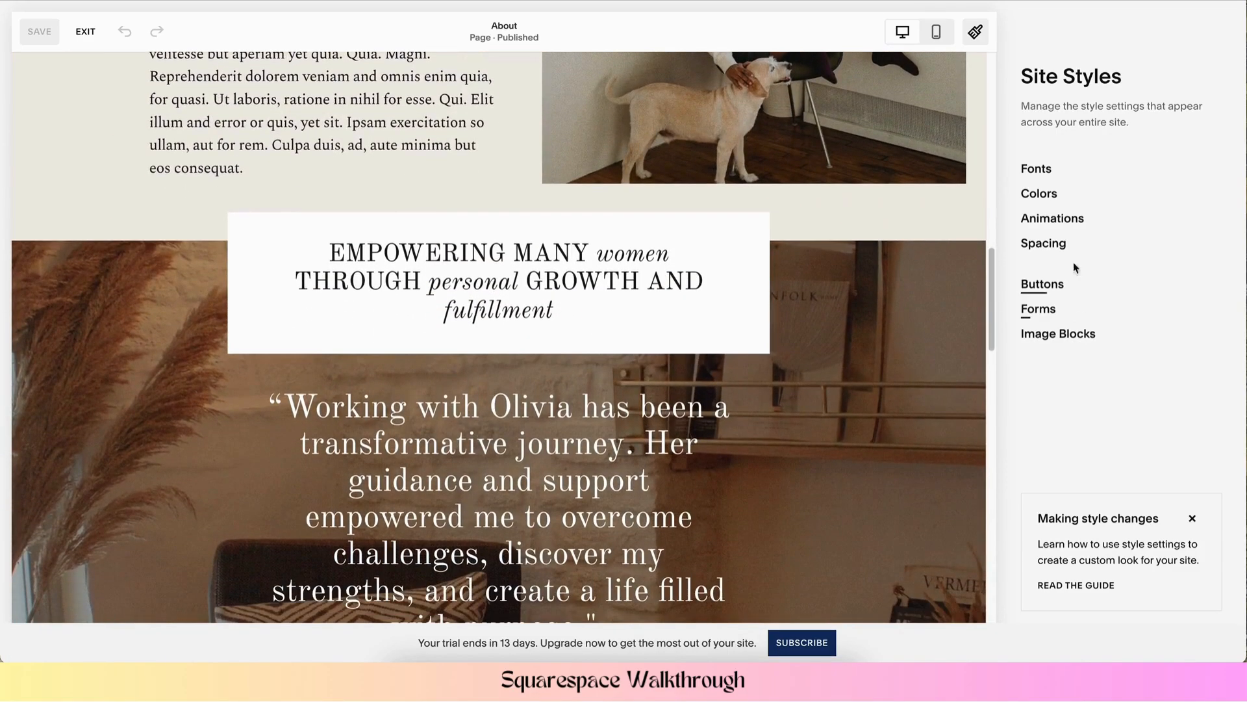
scroll(656, 317, up, 20)
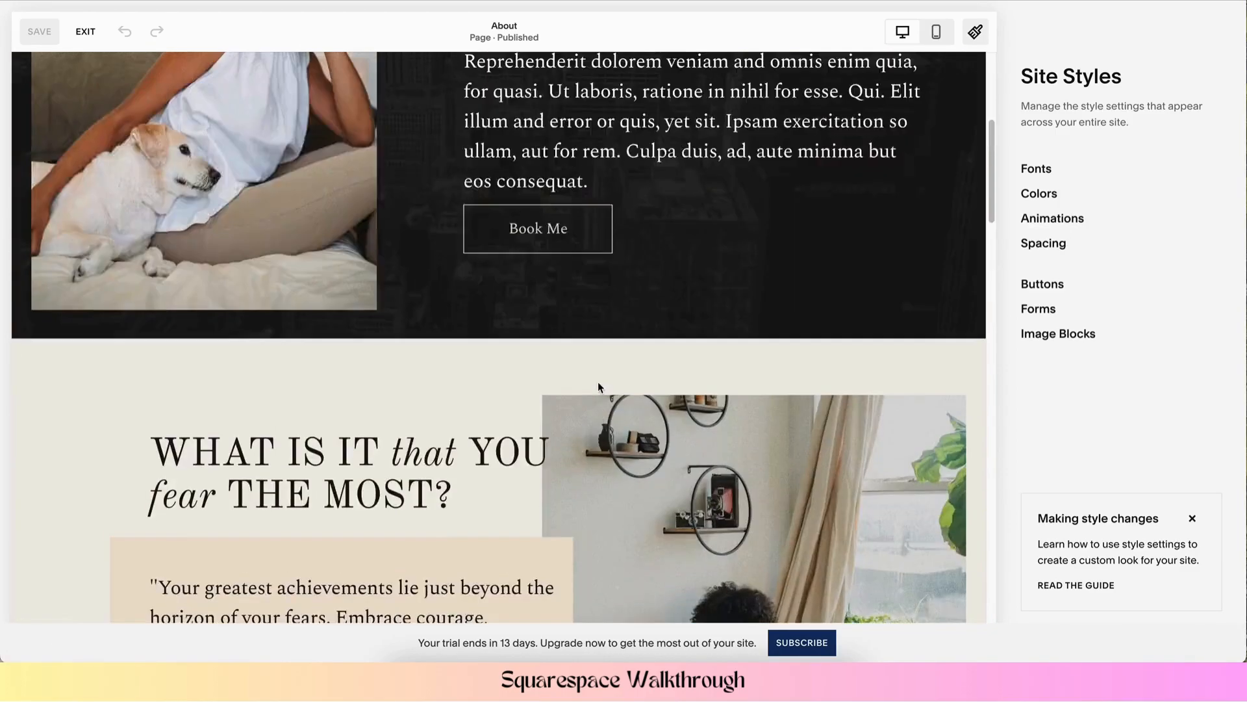
Open the global heading font settings, browse the full list of font families, and return to the heading settings without choosing another
click(1037, 169)
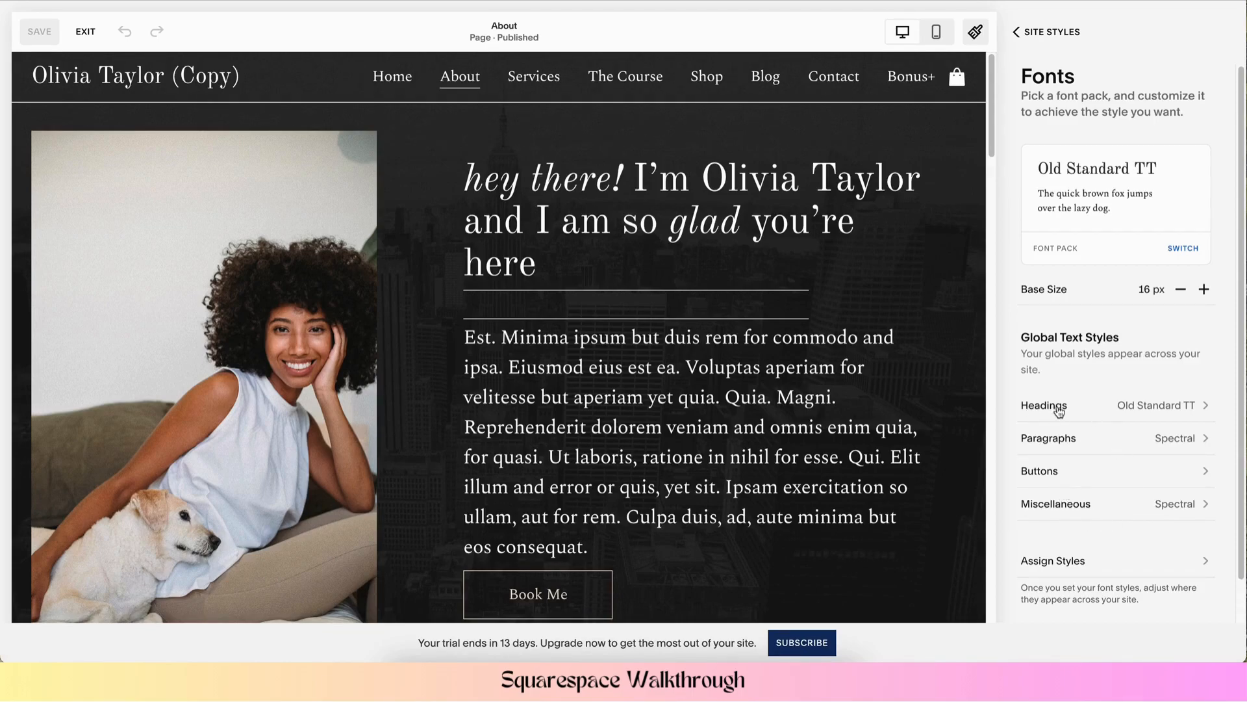
click(1084, 412)
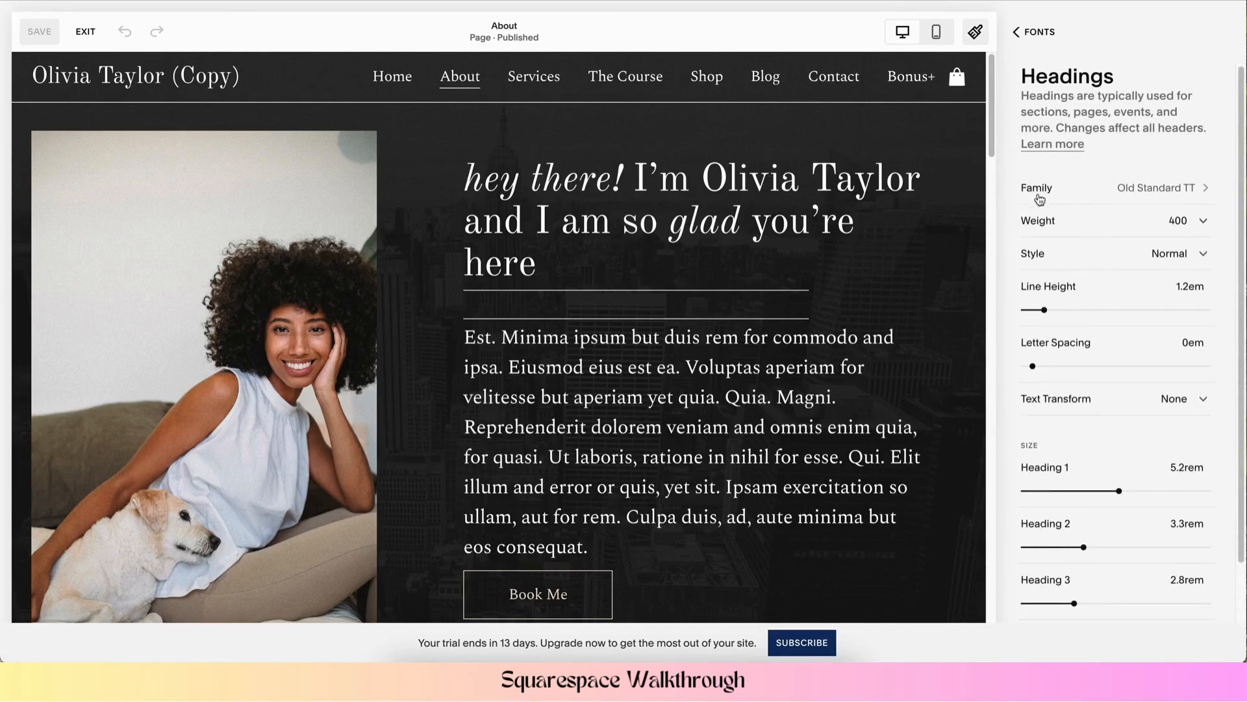
click(1094, 191)
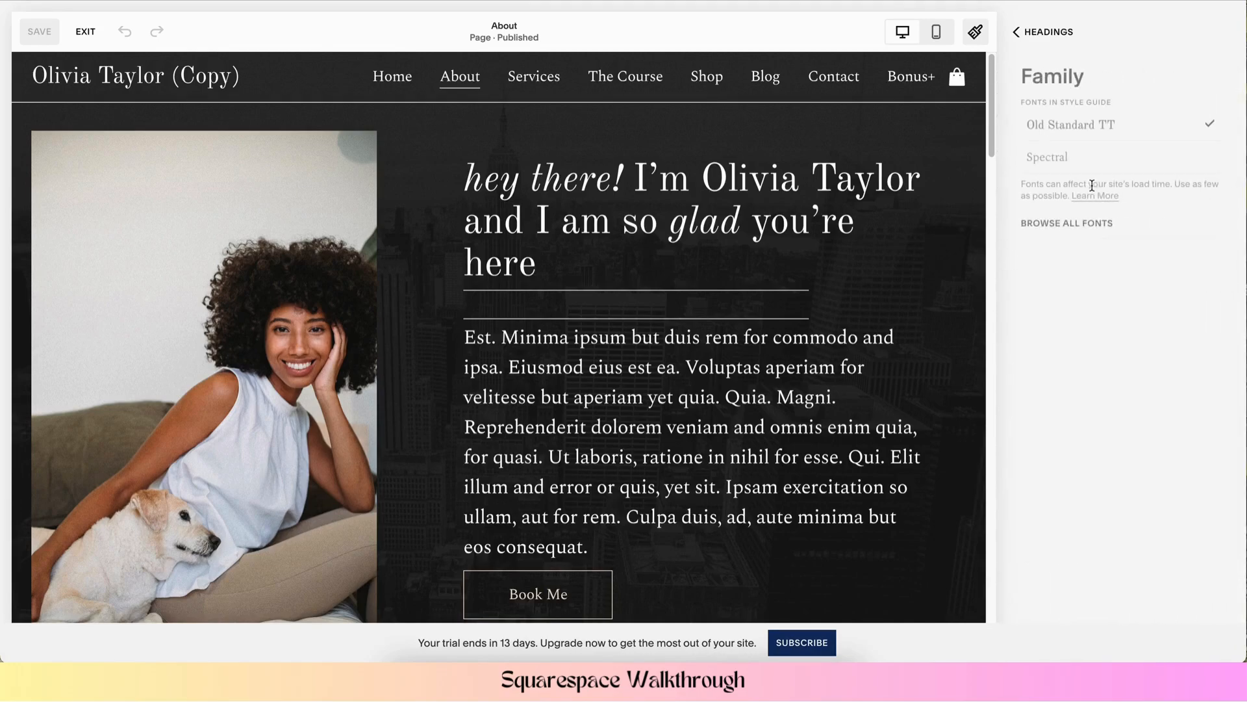
click(1087, 223)
scroll(1117, 402, down, 10)
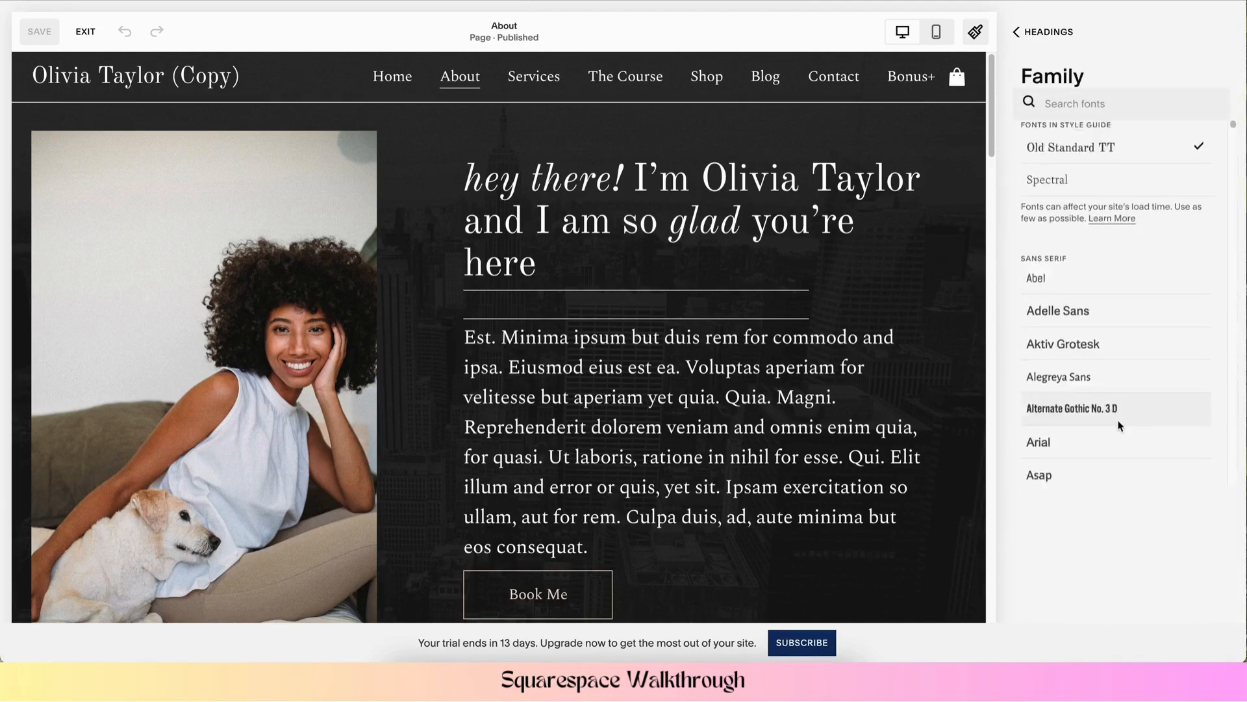
scroll(1117, 404, down, 15)
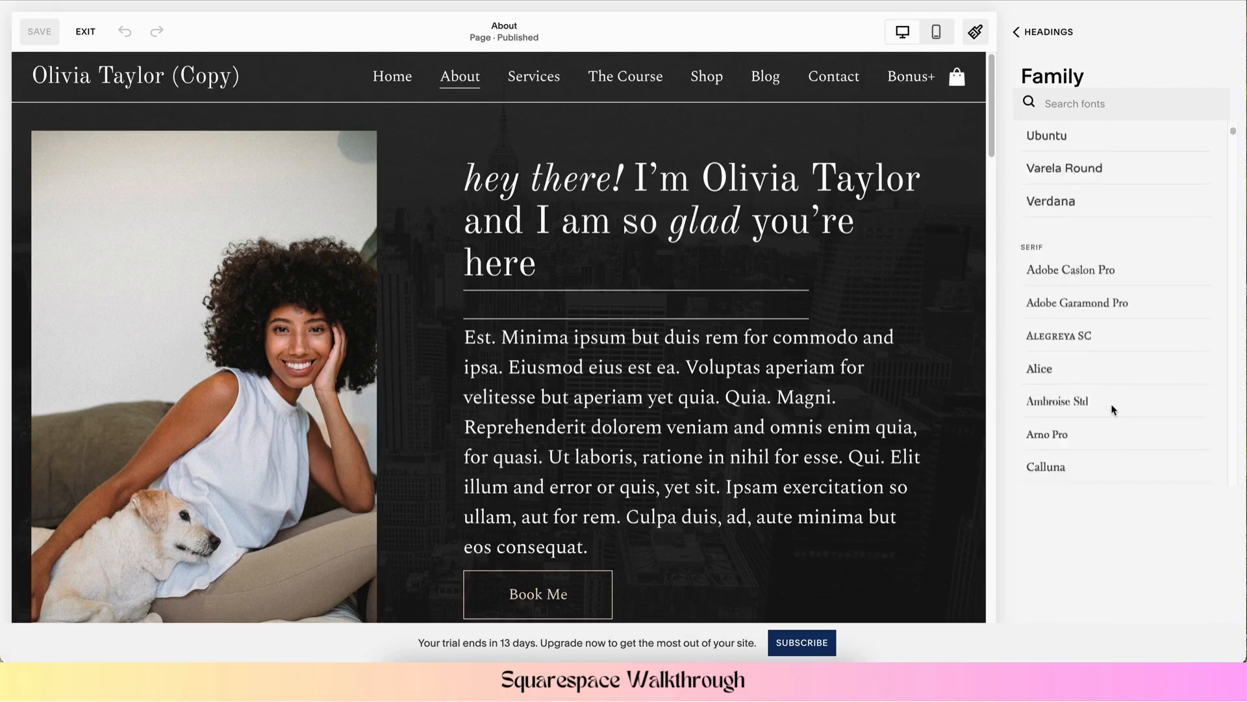
click(1097, 105)
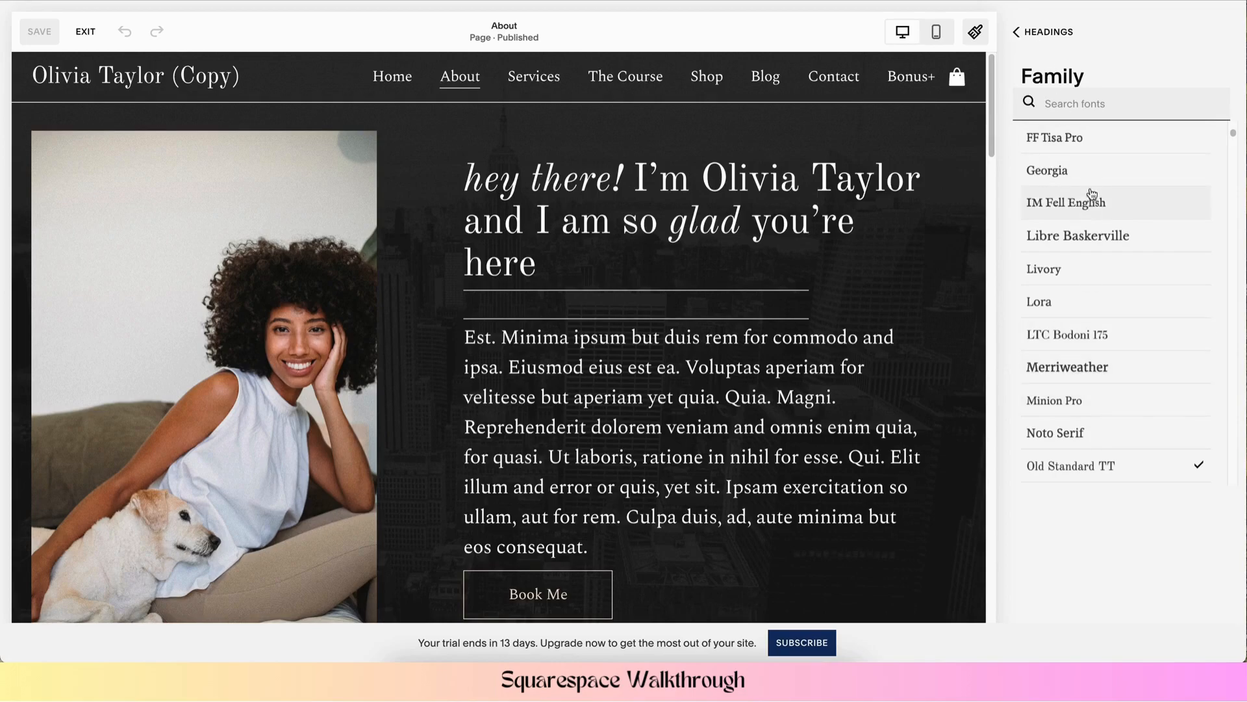
scroll(1092, 199, up, 15)
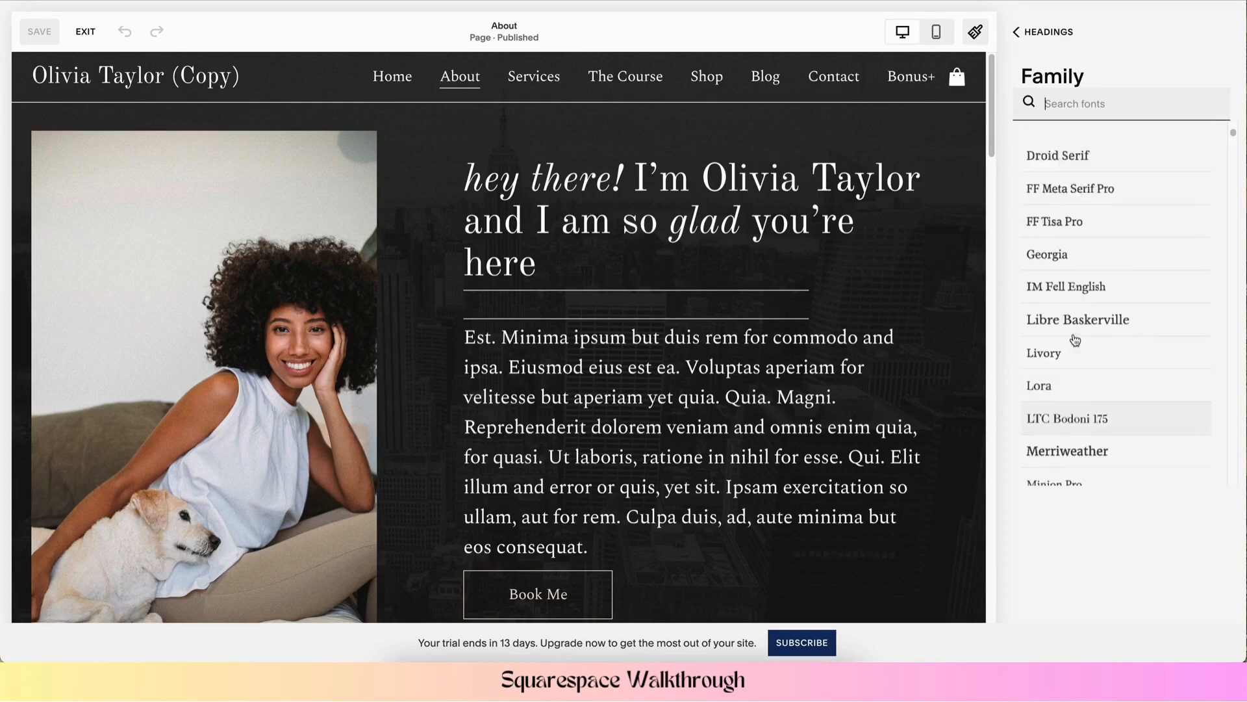
click(1018, 33)
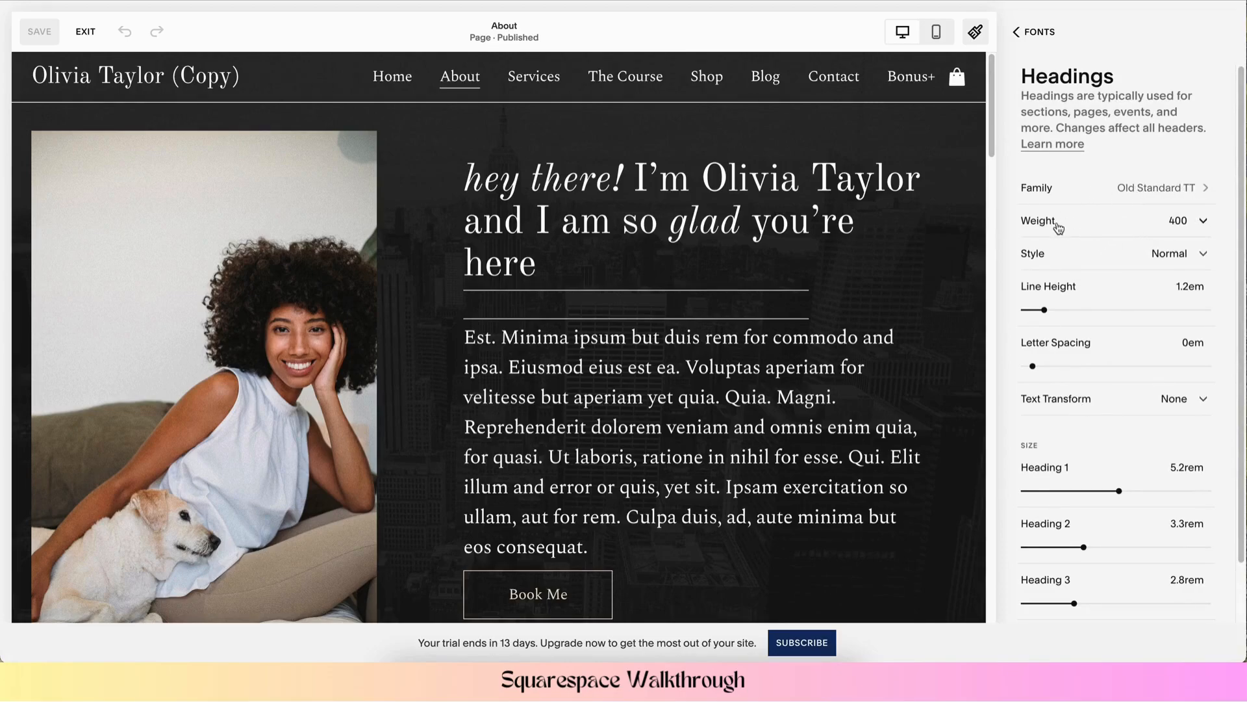
Try heading weight 700 across the site, and set it back to 400
click(1098, 223)
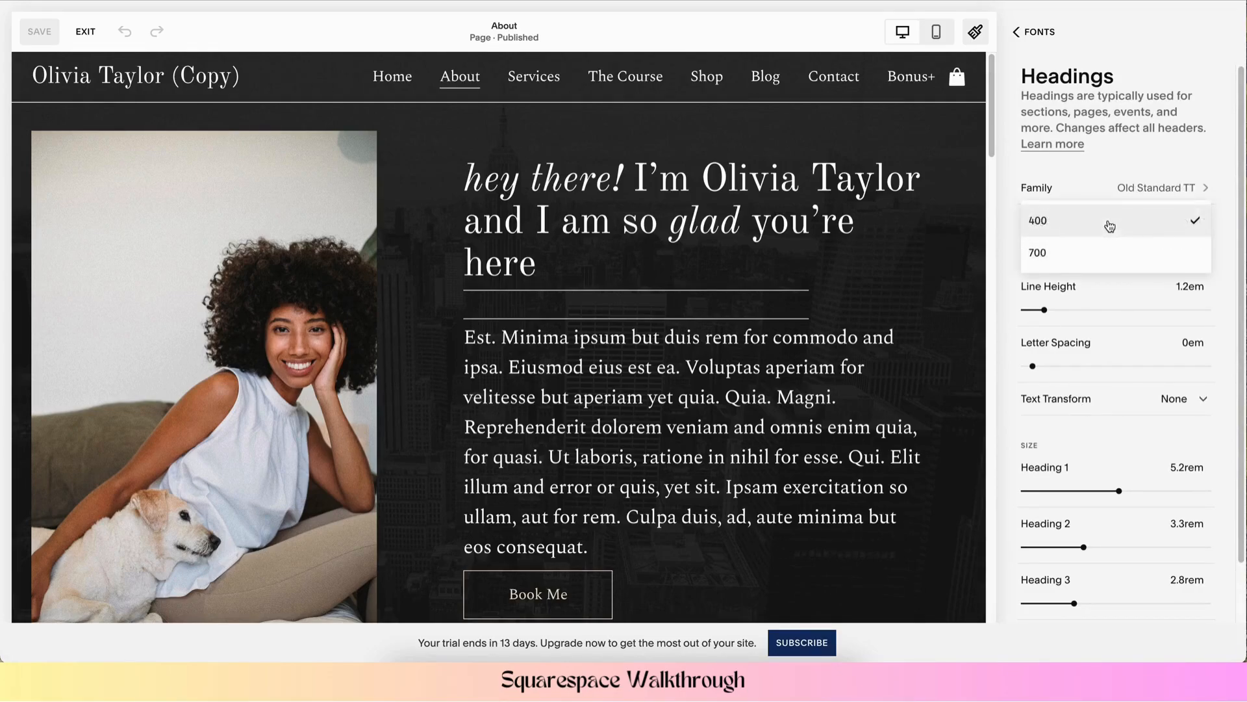
click(1061, 254)
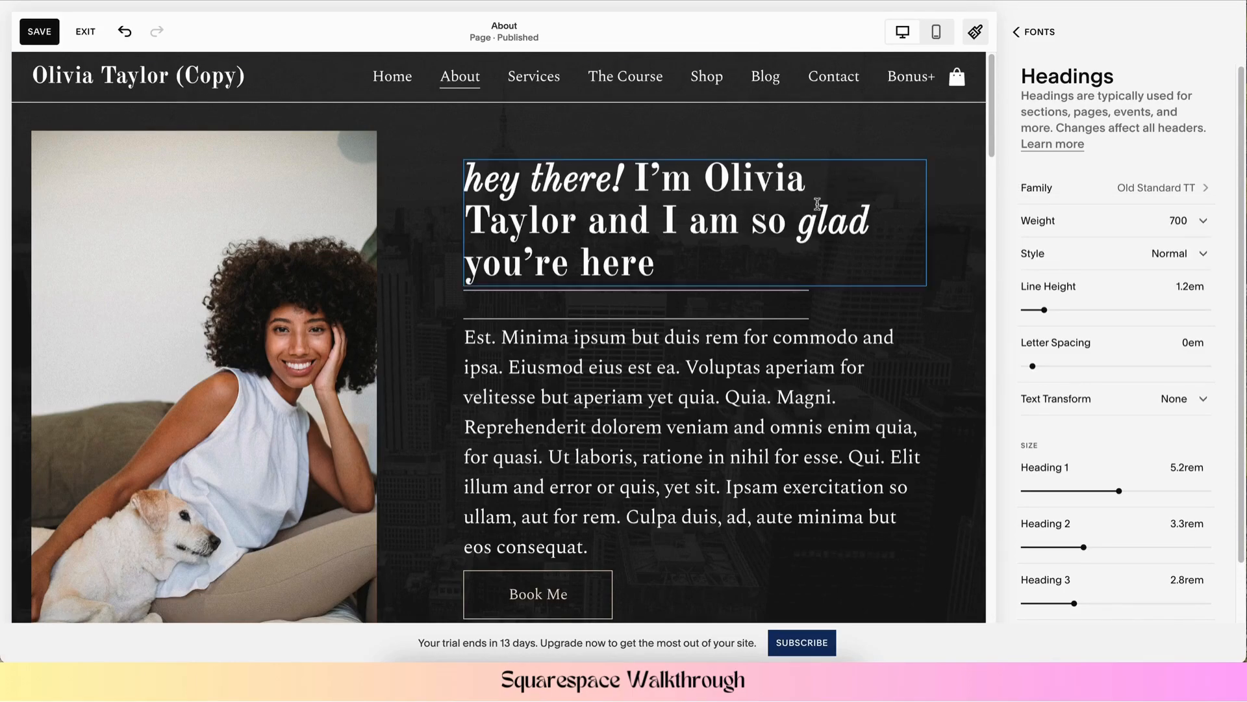
click(1096, 225)
click(1070, 191)
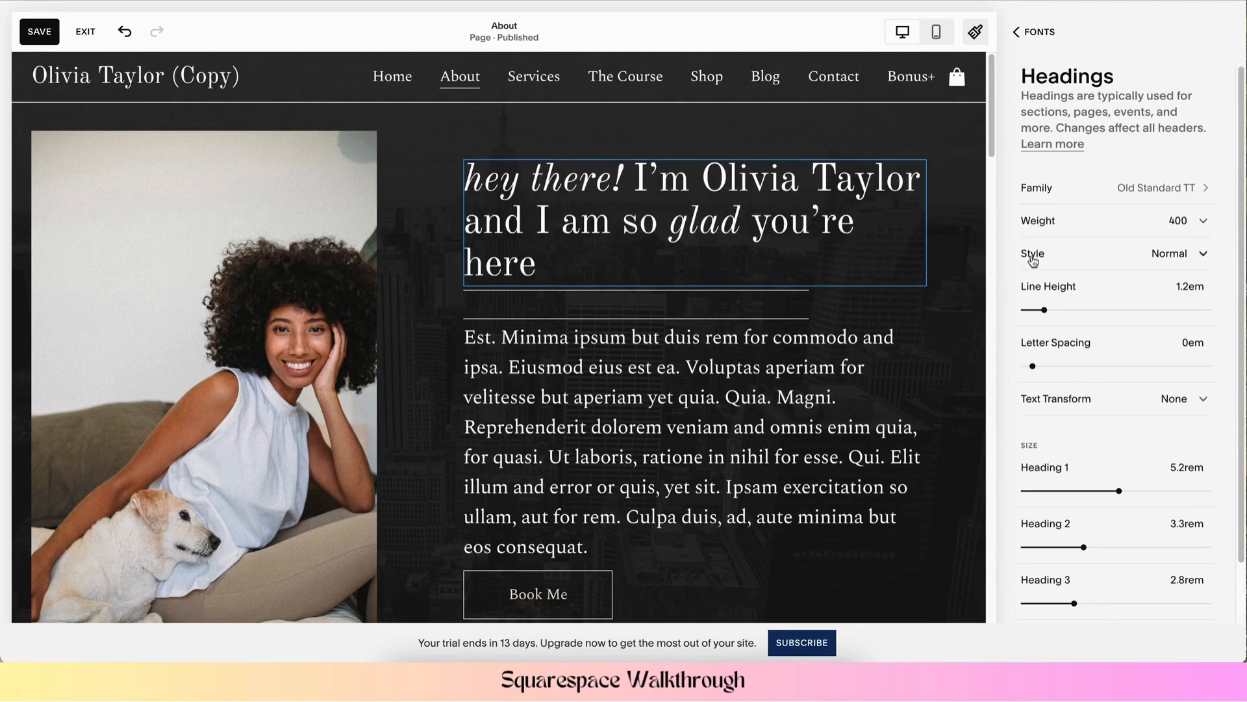
Try the Italic style on all headings, and set it back to Normal
click(1114, 259)
click(1074, 286)
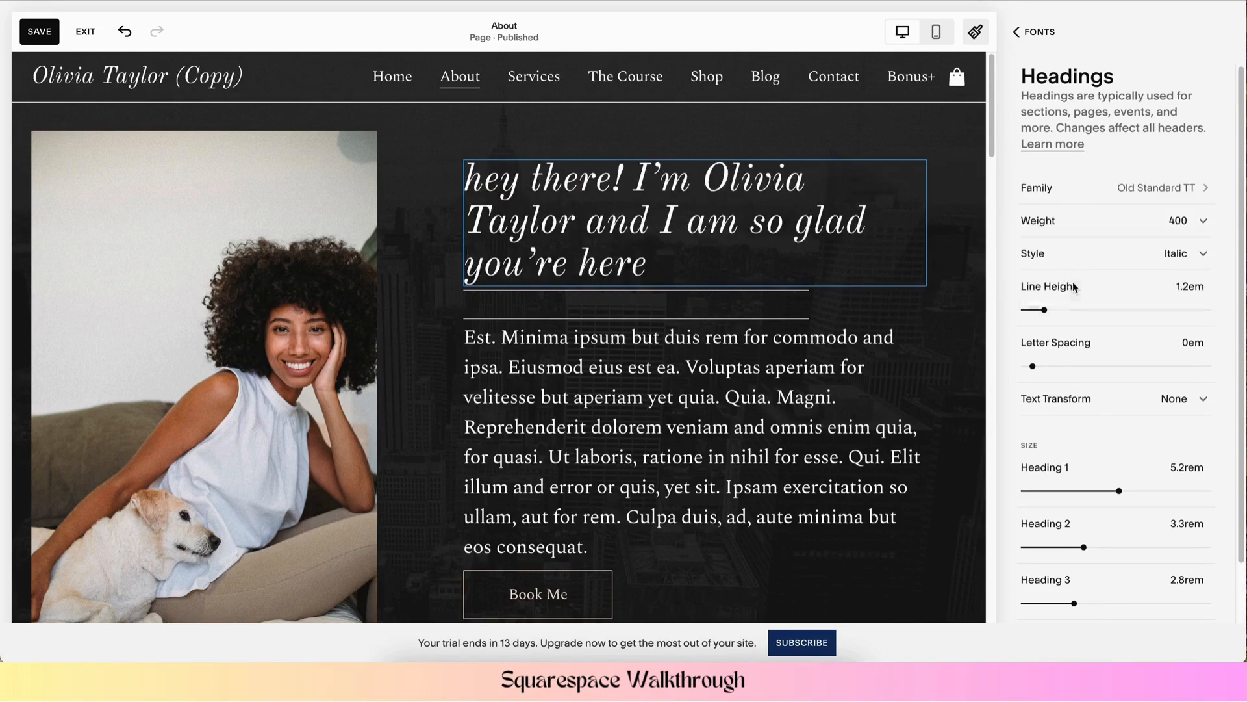
click(1093, 258)
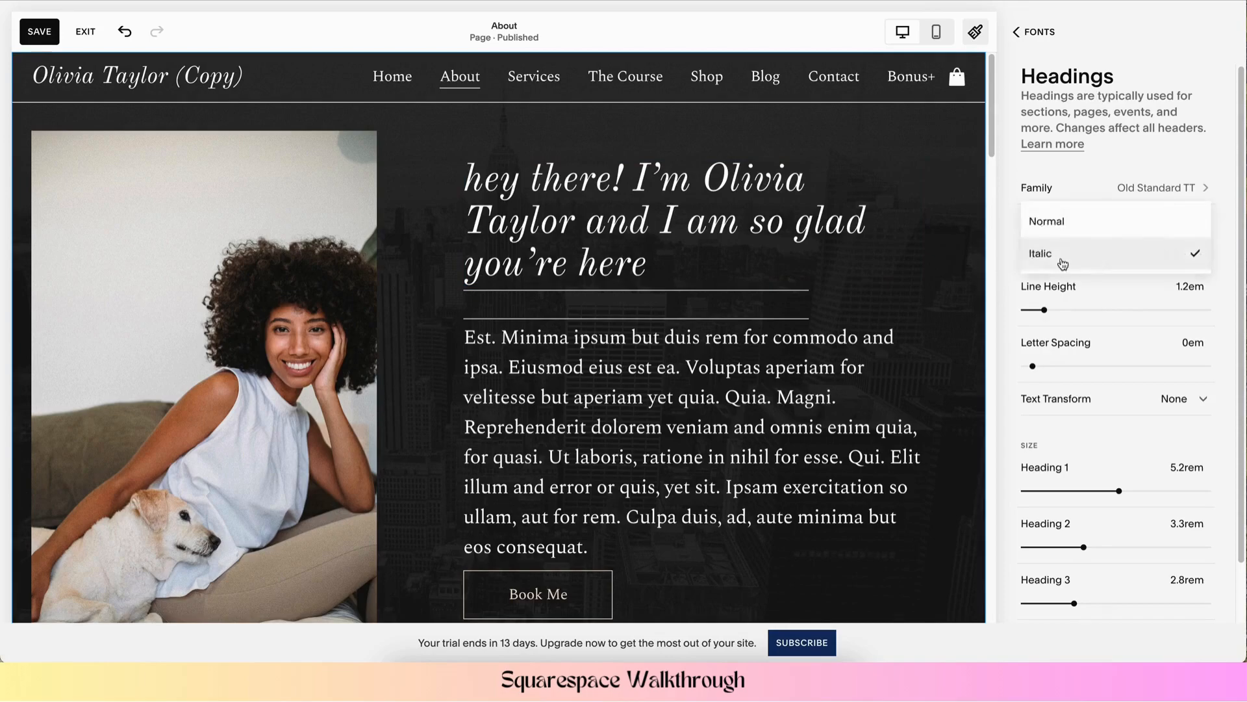
click(1047, 222)
Try the Uppercase text transform on the headings, and set it back to None
scroll(1032, 296, down, 1)
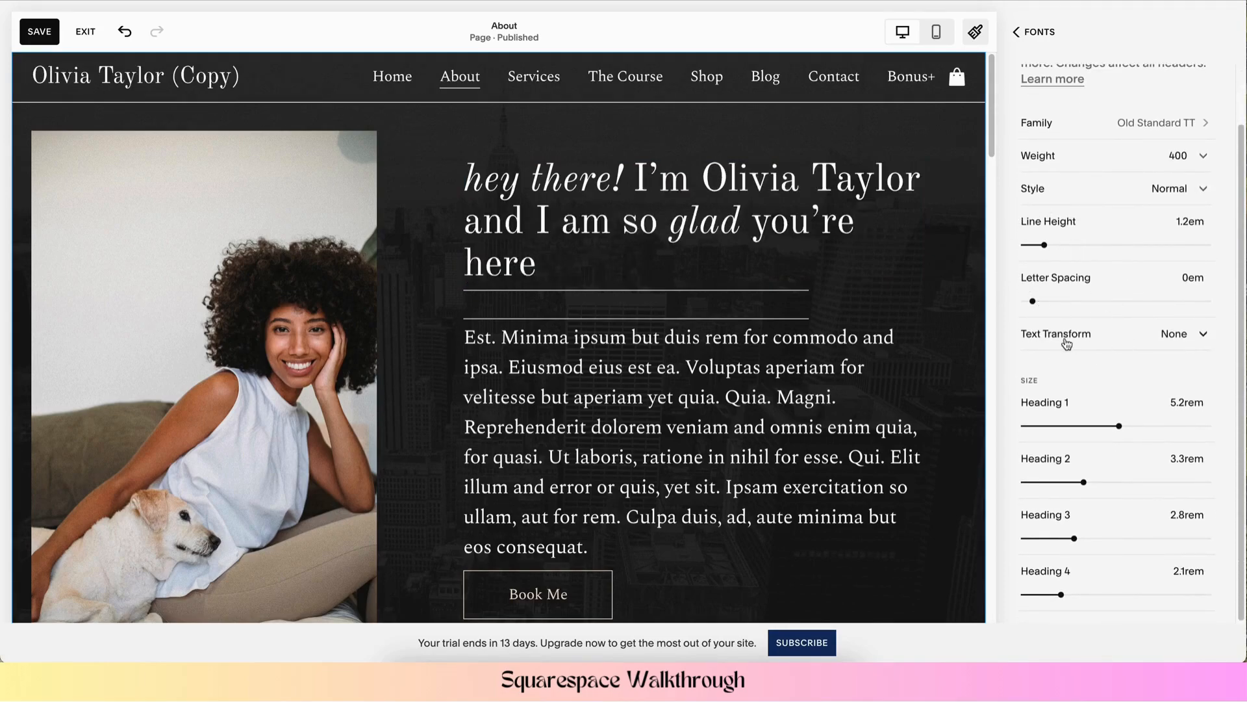
click(1137, 339)
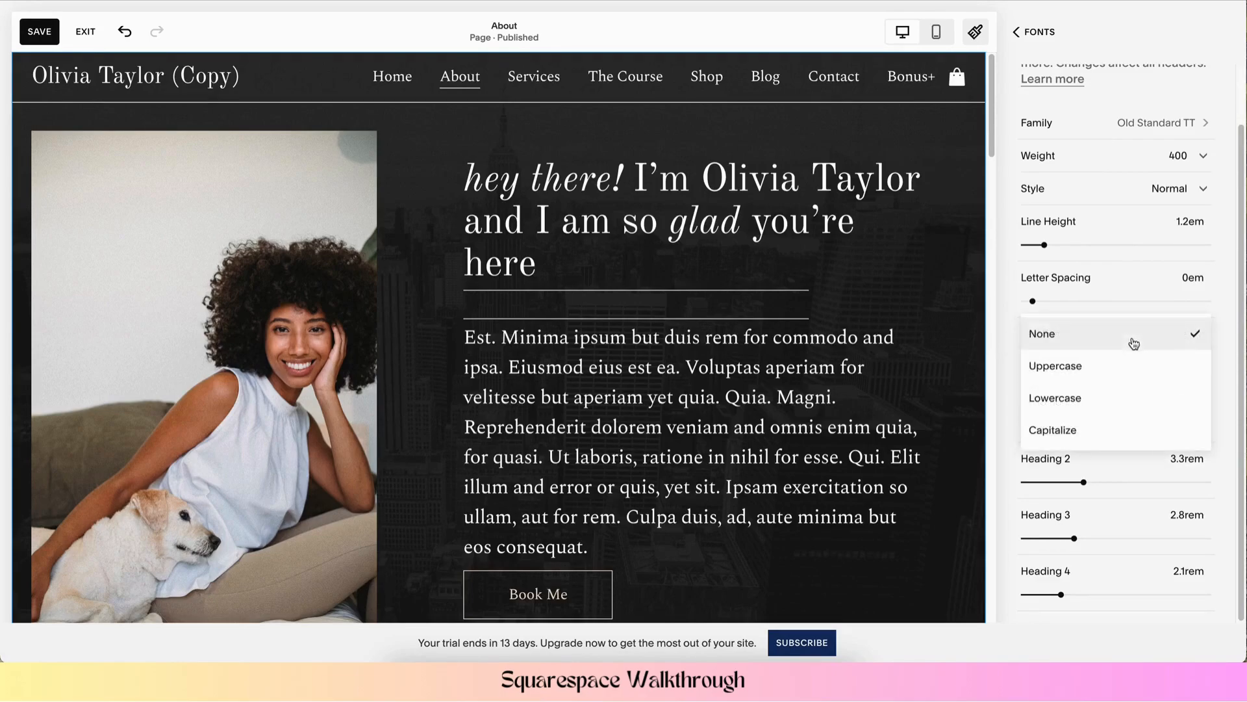
click(1083, 370)
click(1085, 340)
click(1092, 300)
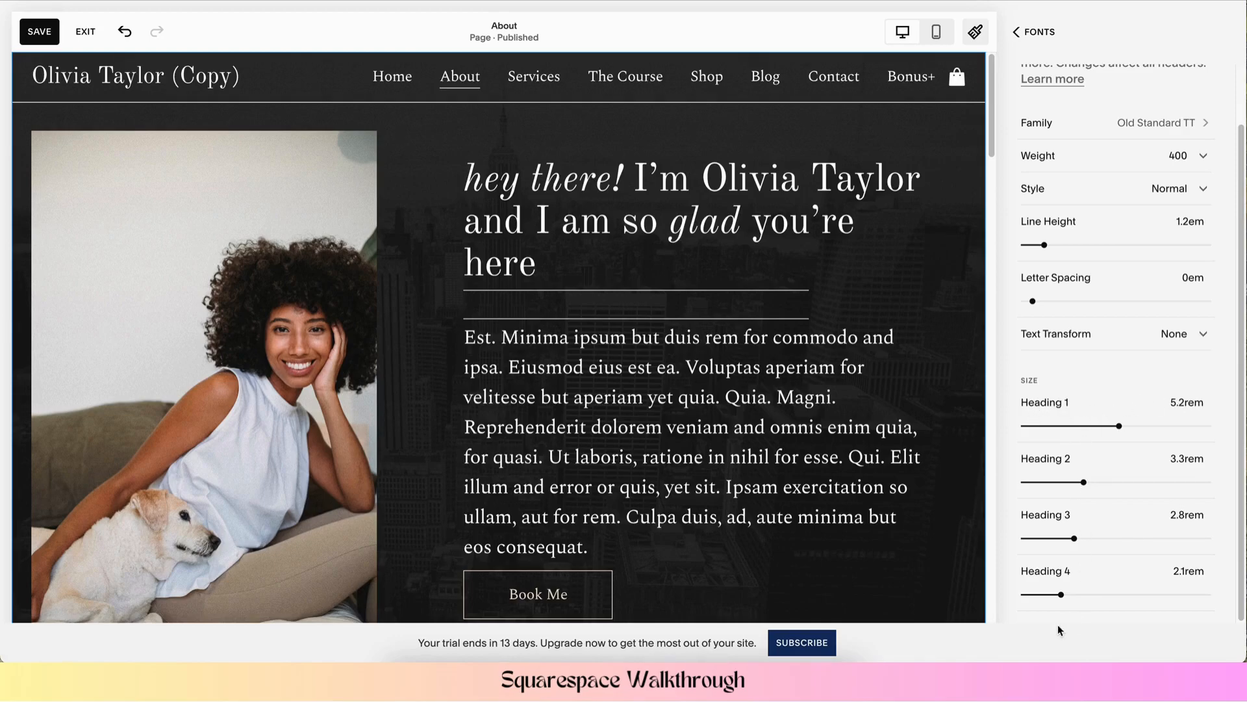
Look over the headings down the page, and set the Heading 1 size to 4rem and Heading 2 to 3rem
scroll(729, 463, down, 20)
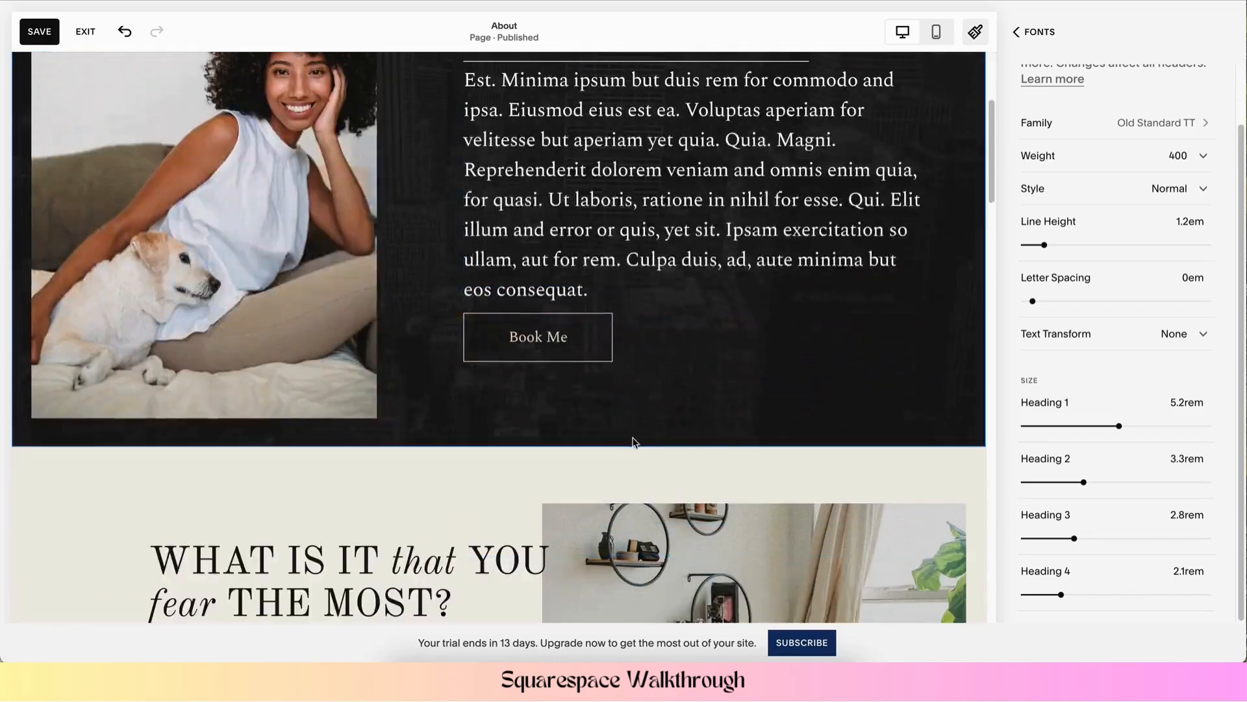
scroll(623, 449, down, 15)
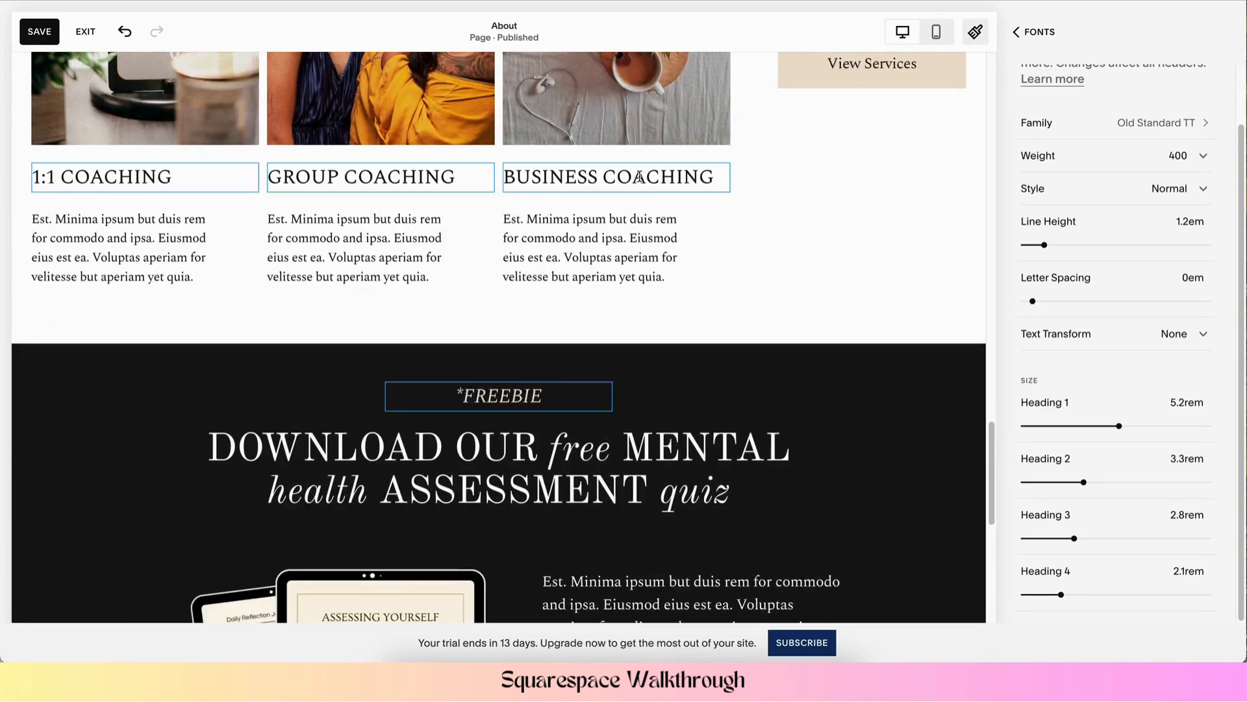
scroll(716, 378, up, 20)
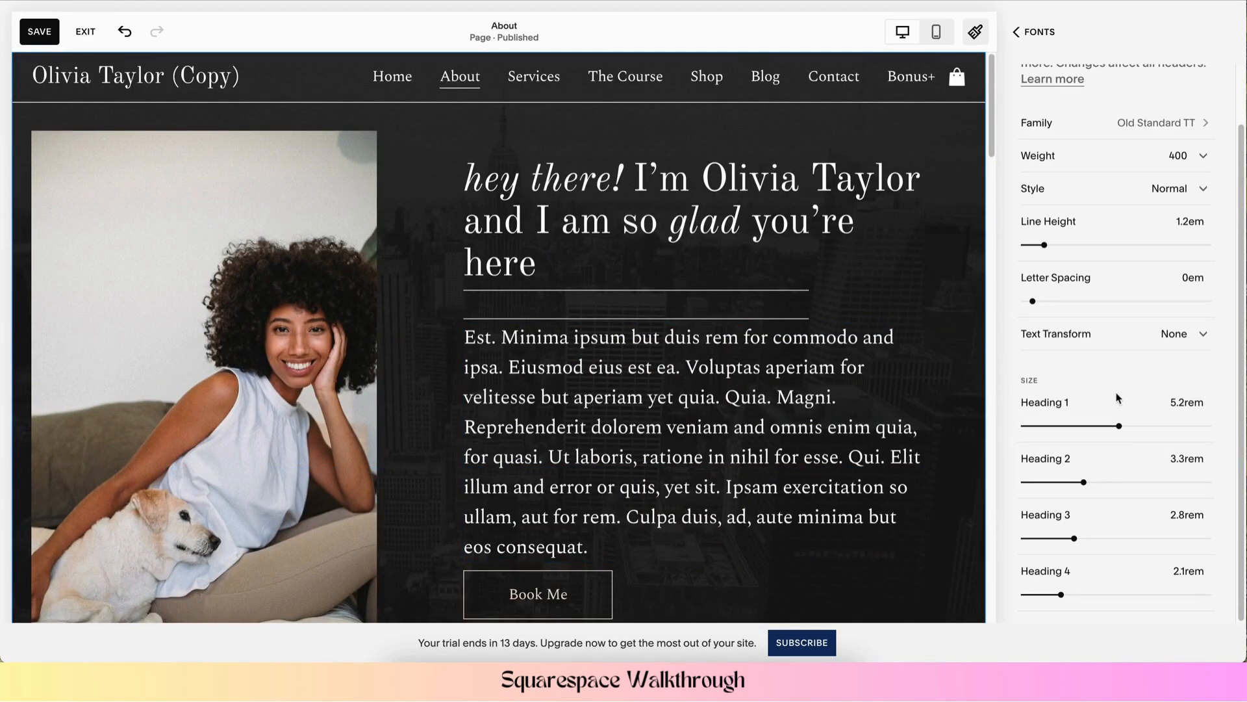
mouse_move(1120, 426)
mouse_down()
mouse_move(1161, 426)
mouse_move(1097, 426)
mouse_up()
mouse_move(1081, 484)
mouse_down()
mouse_move(1139, 482)
mouse_move(1061, 482)
mouse_move(1078, 483)
mouse_up()
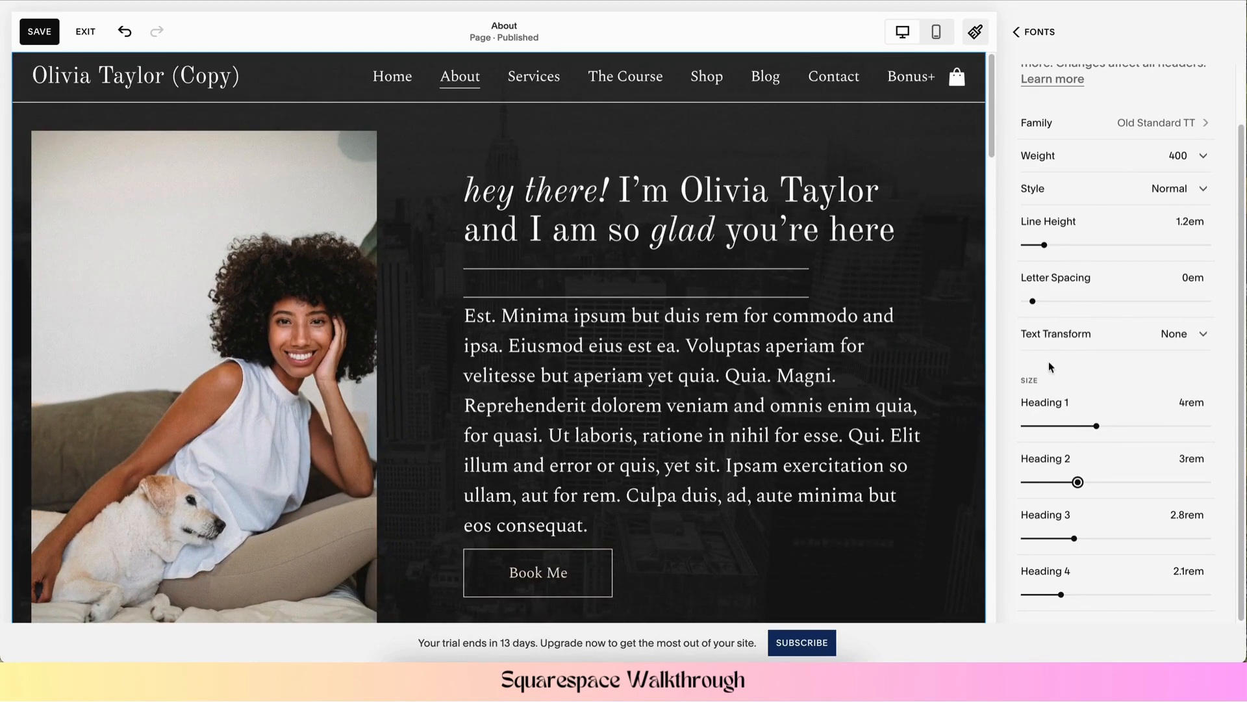
View the global paragraph text settings, browse the font families available for paragraphs, and return to the font overview
scroll(1102, 337, up, 2)
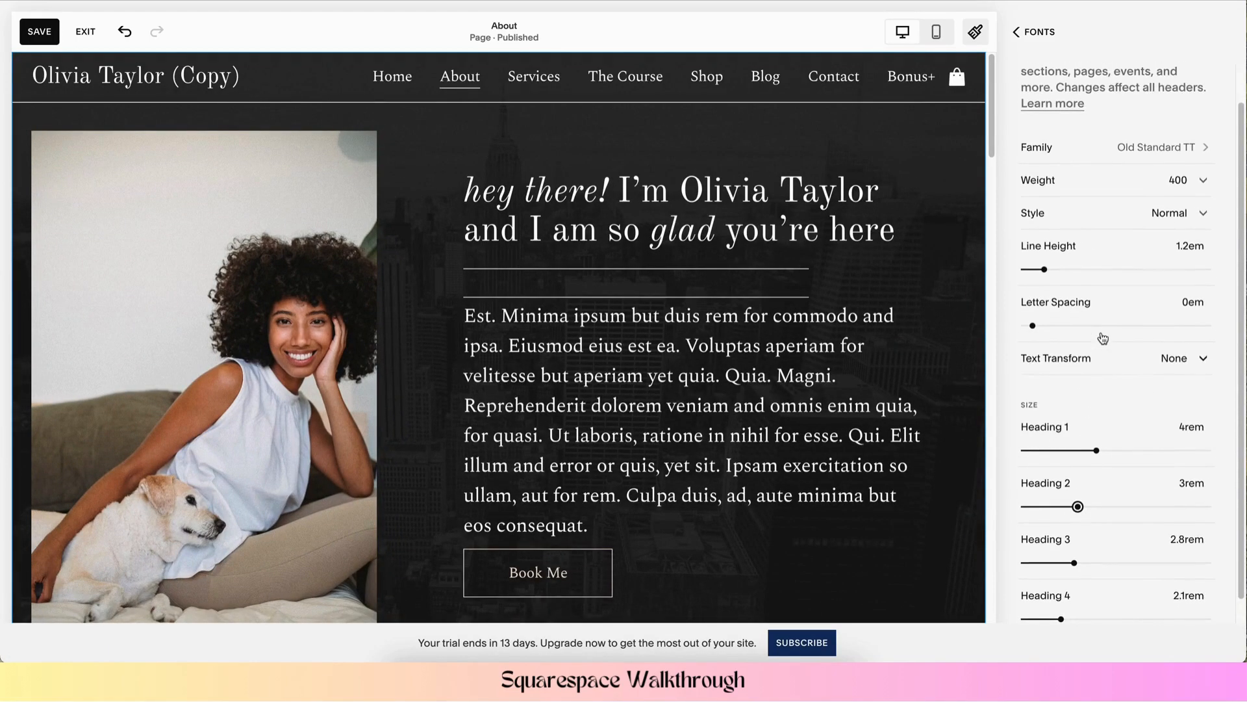
click(1022, 35)
click(1081, 436)
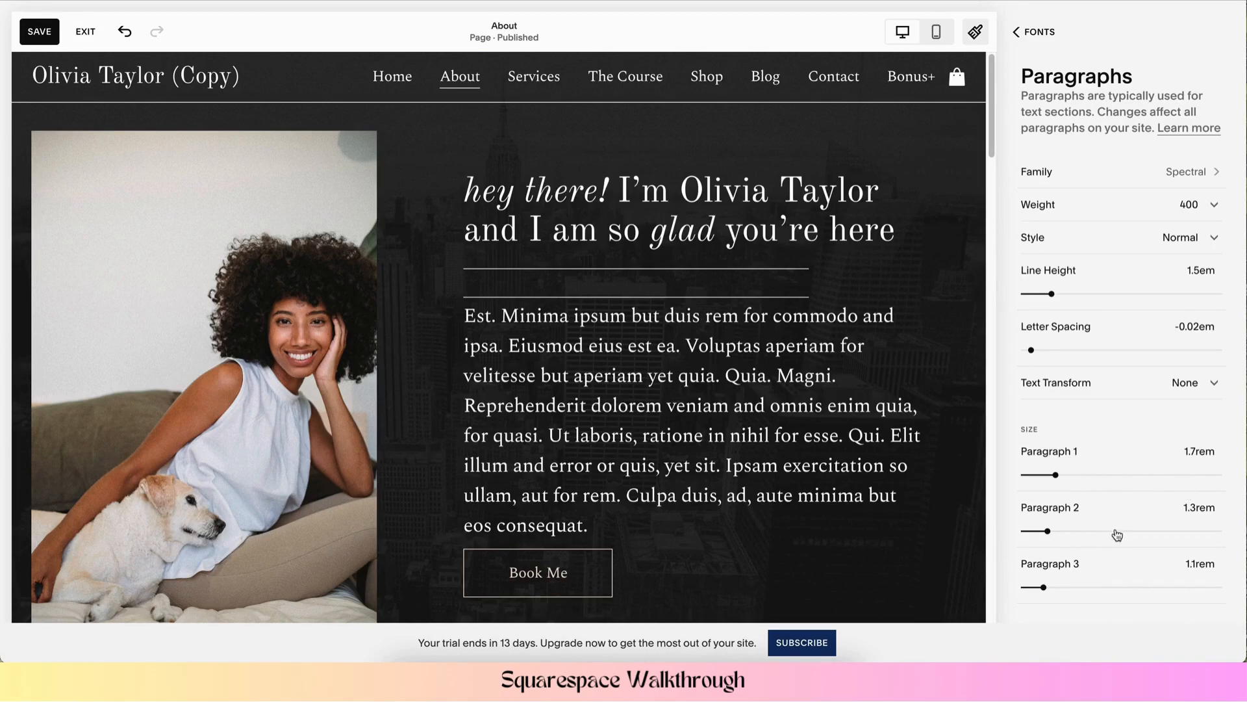
click(1106, 174)
click(1071, 224)
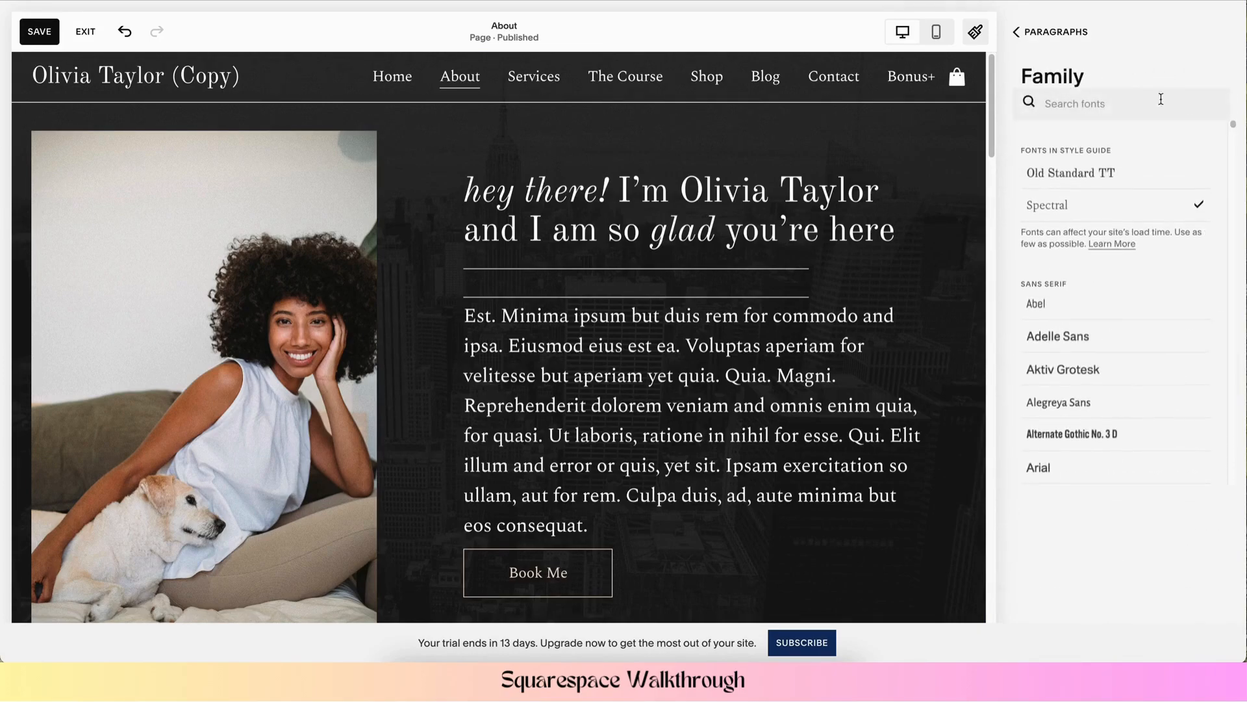
scroll(1114, 423, down, 10)
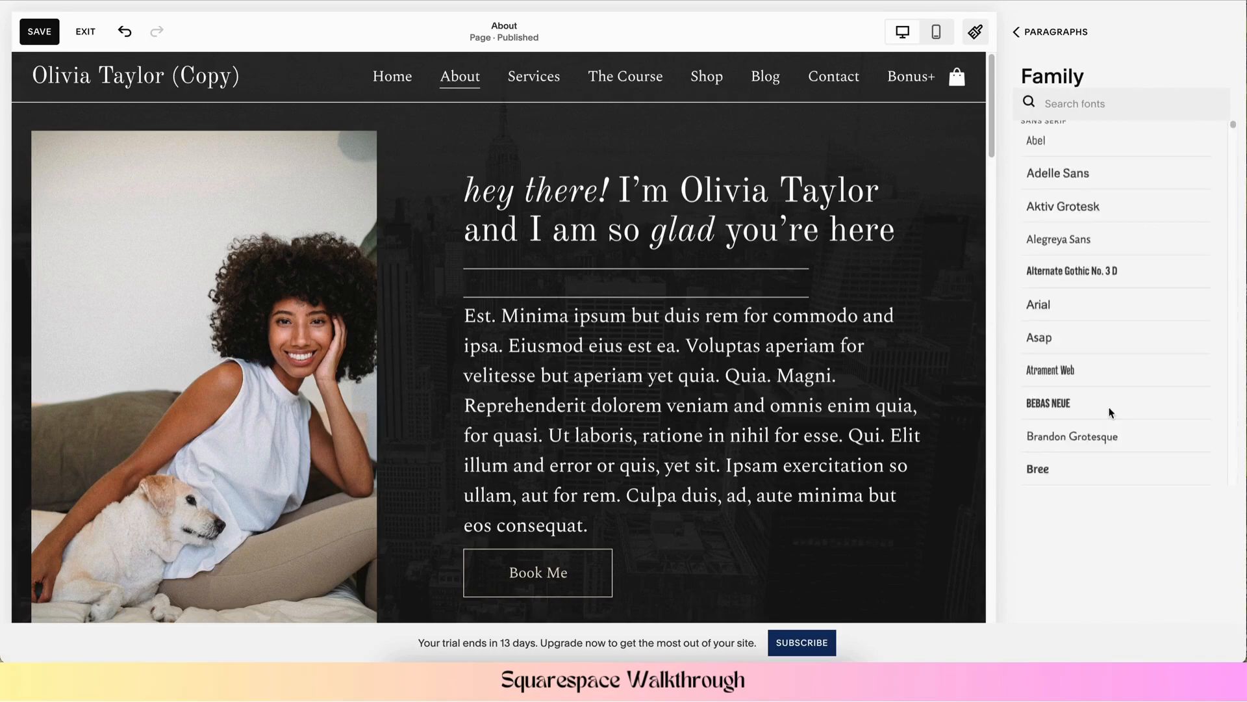
click(1025, 34)
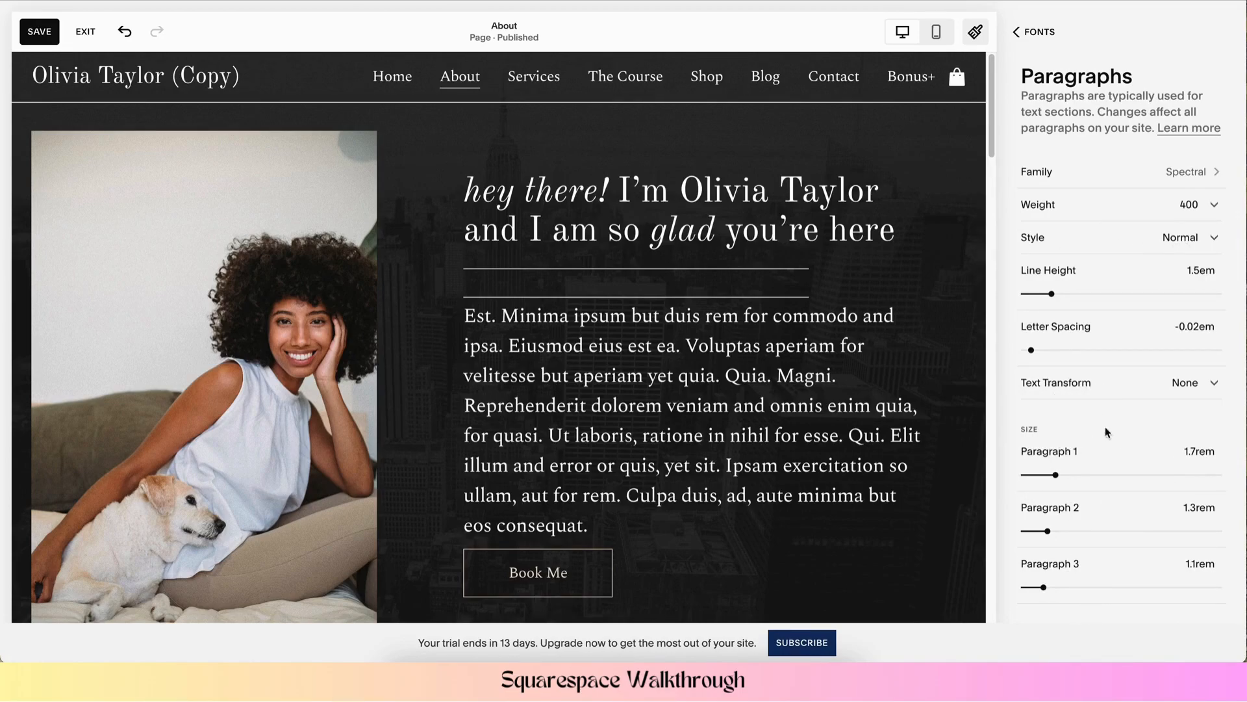
click(1015, 34)
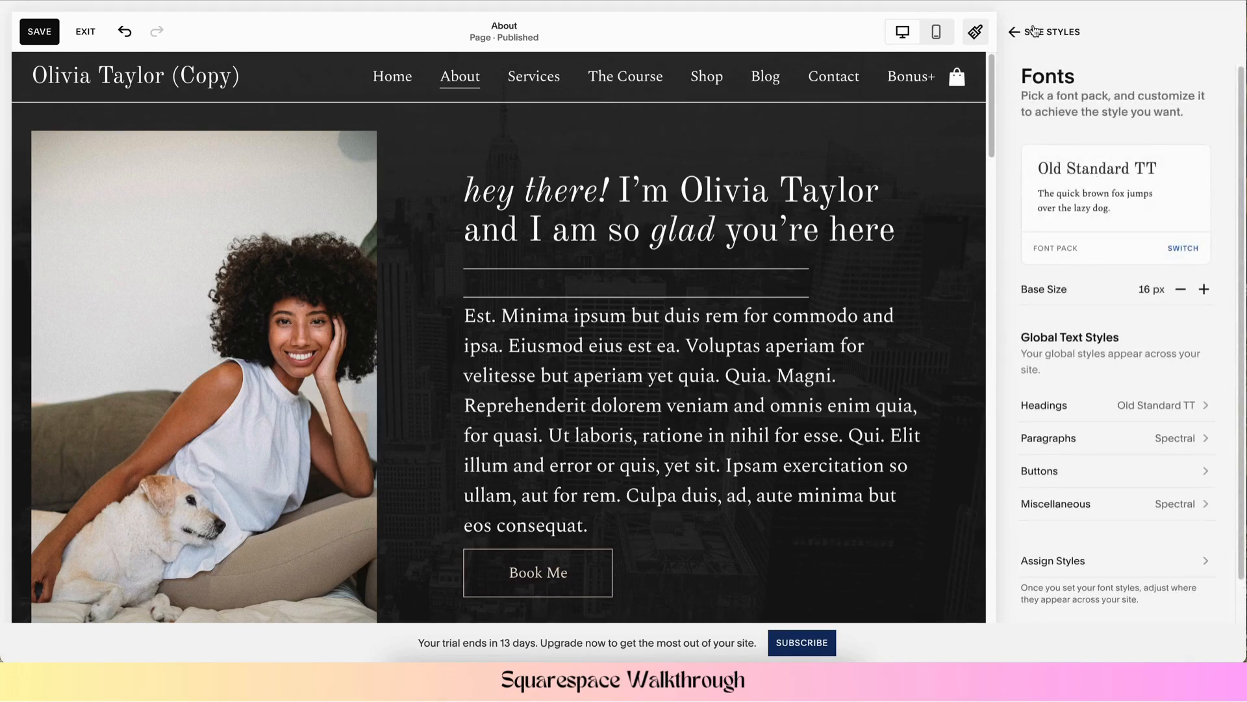
Open the site's color styles and examine the palette and the color themes for this page and others
click(1017, 32)
click(1051, 196)
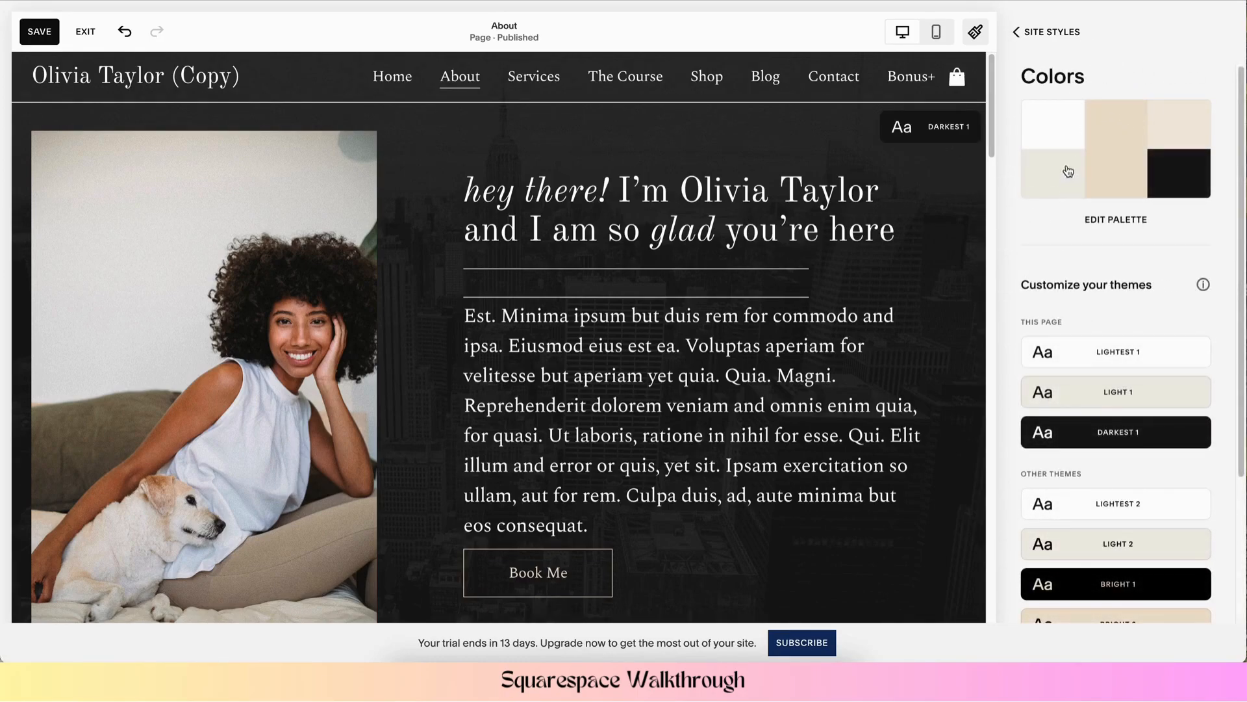
scroll(1200, 147, down, 1)
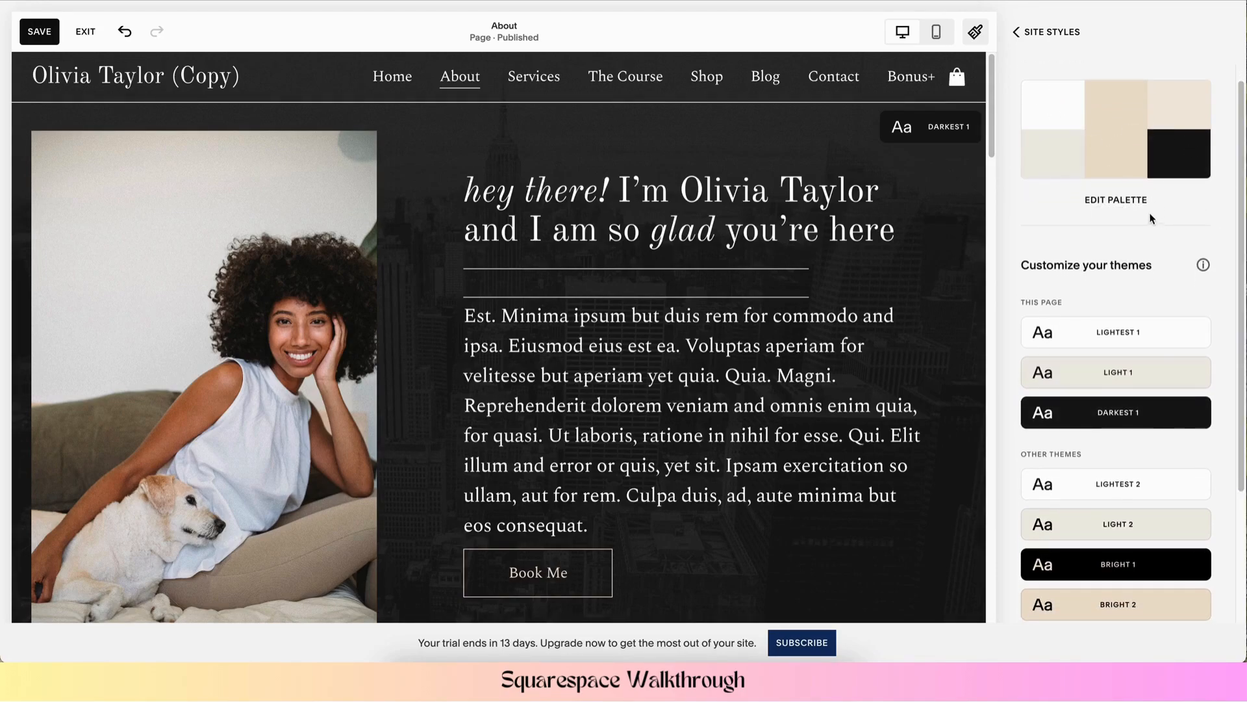
scroll(1087, 276, down, 2)
scroll(1086, 283, down, 5)
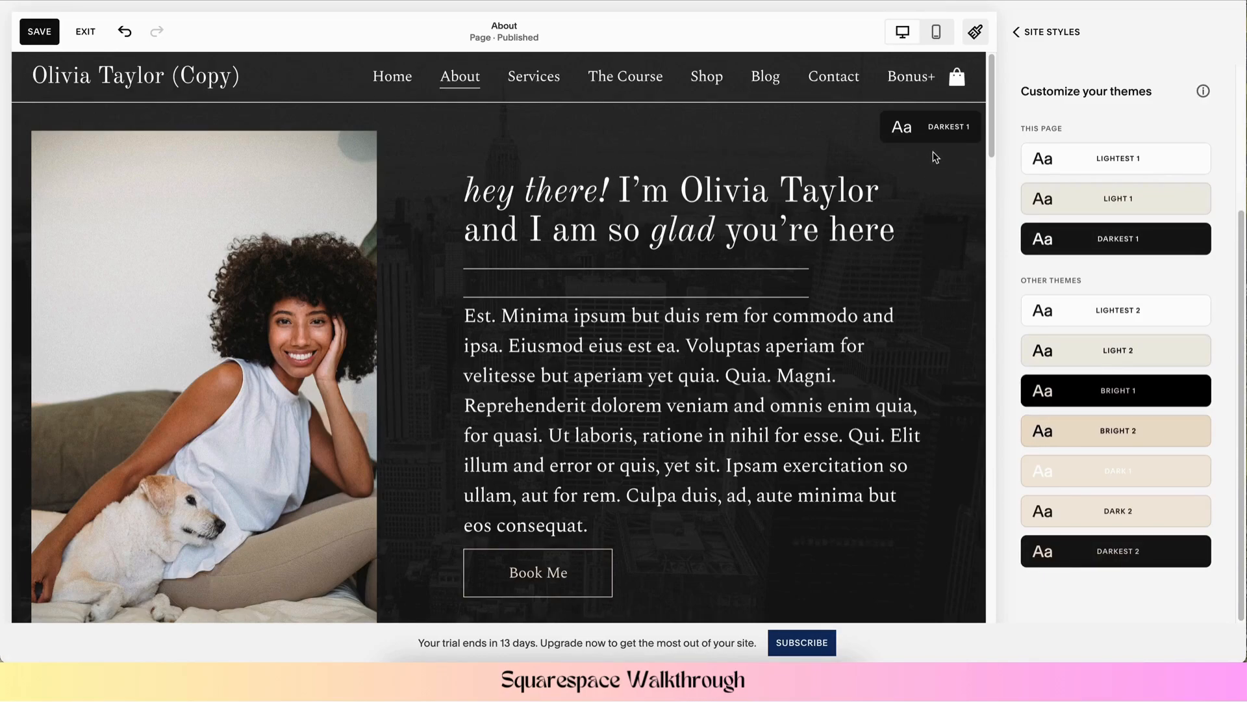
Look over the themed sections on the page, open the Light 1 theme for editing, and examine its element colors
scroll(804, 363, down, 10)
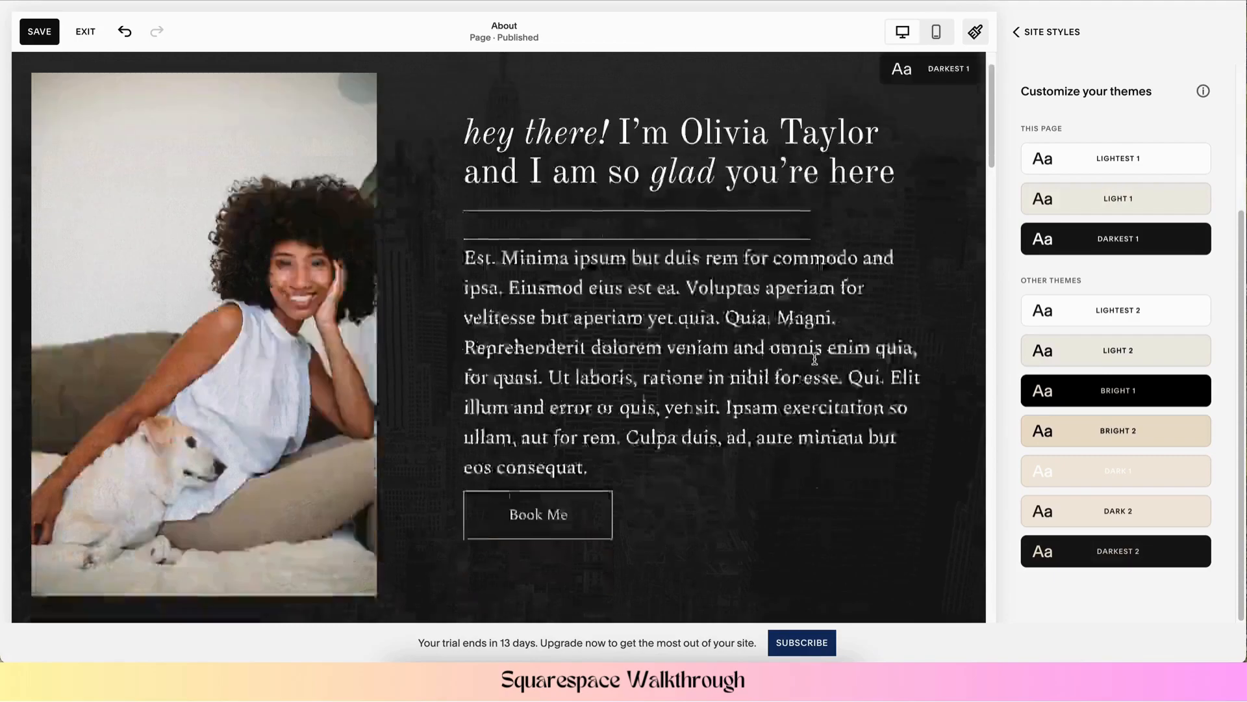
scroll(798, 361, up, 2)
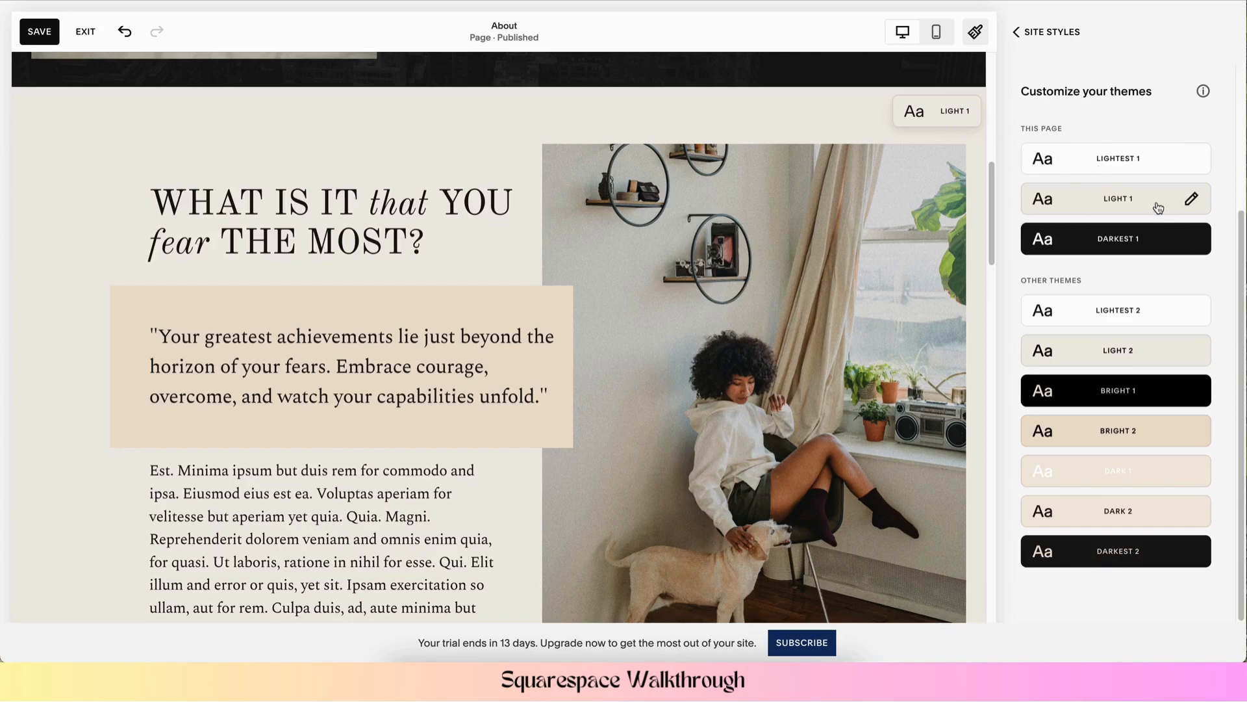
click(1194, 200)
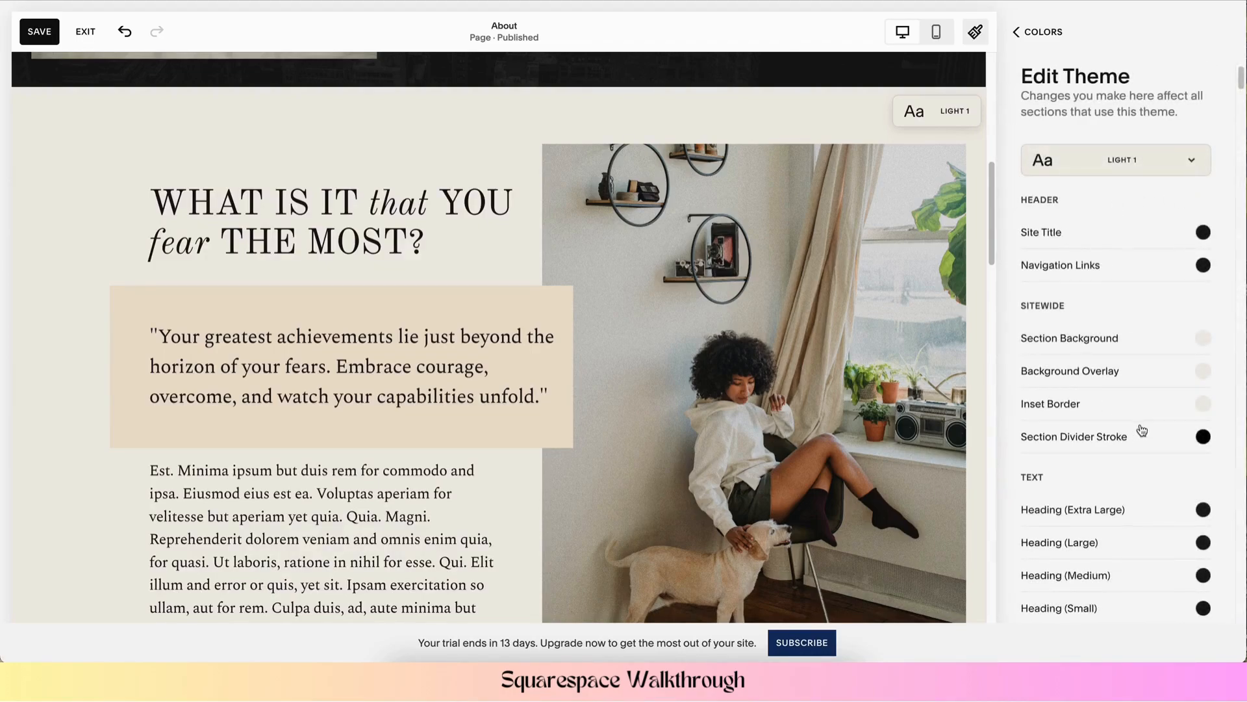
scroll(1104, 345, down, 1)
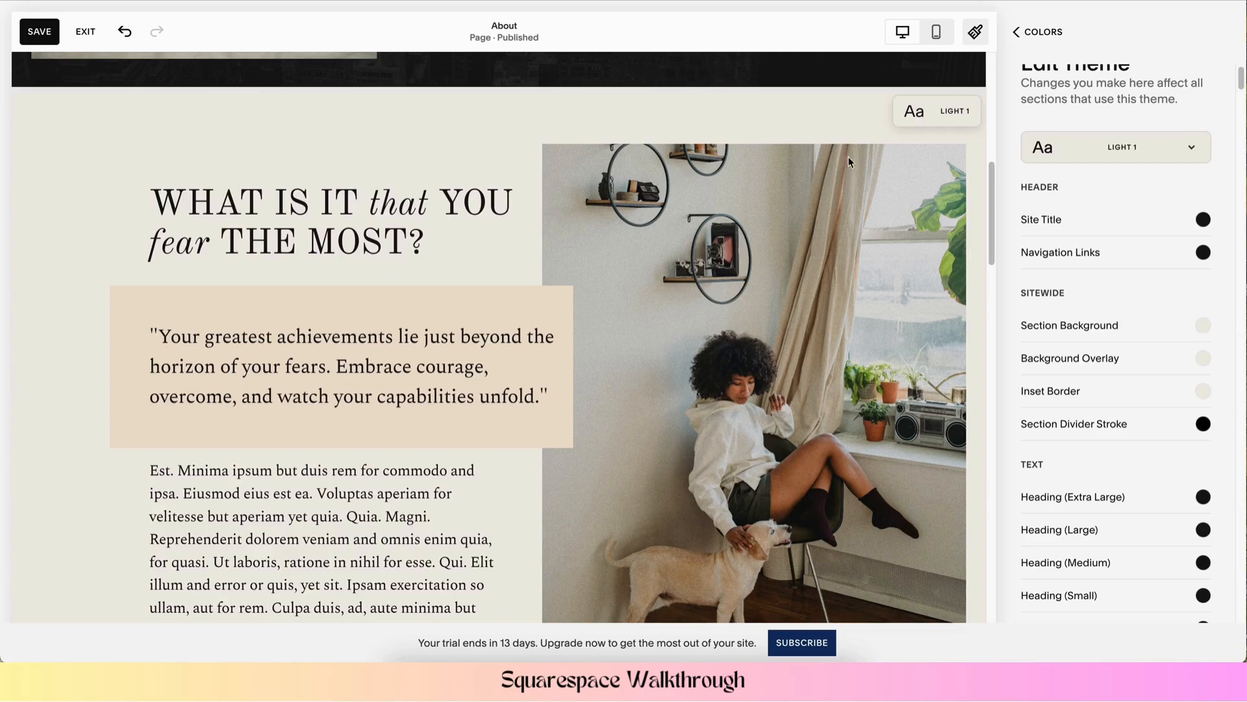
scroll(1059, 431, down, 3)
scroll(1060, 431, down, 4)
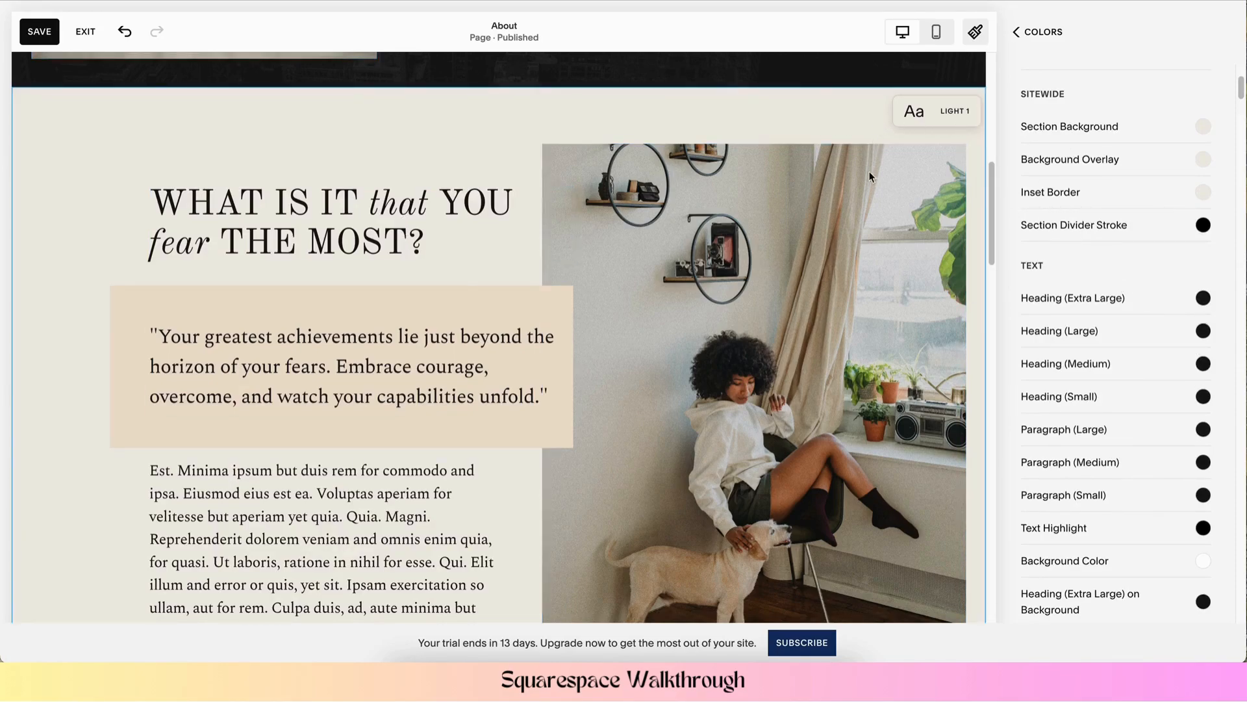
Check which sections of the About page use the Light 1 theme, and return to the color overview
scroll(869, 195, up, 3)
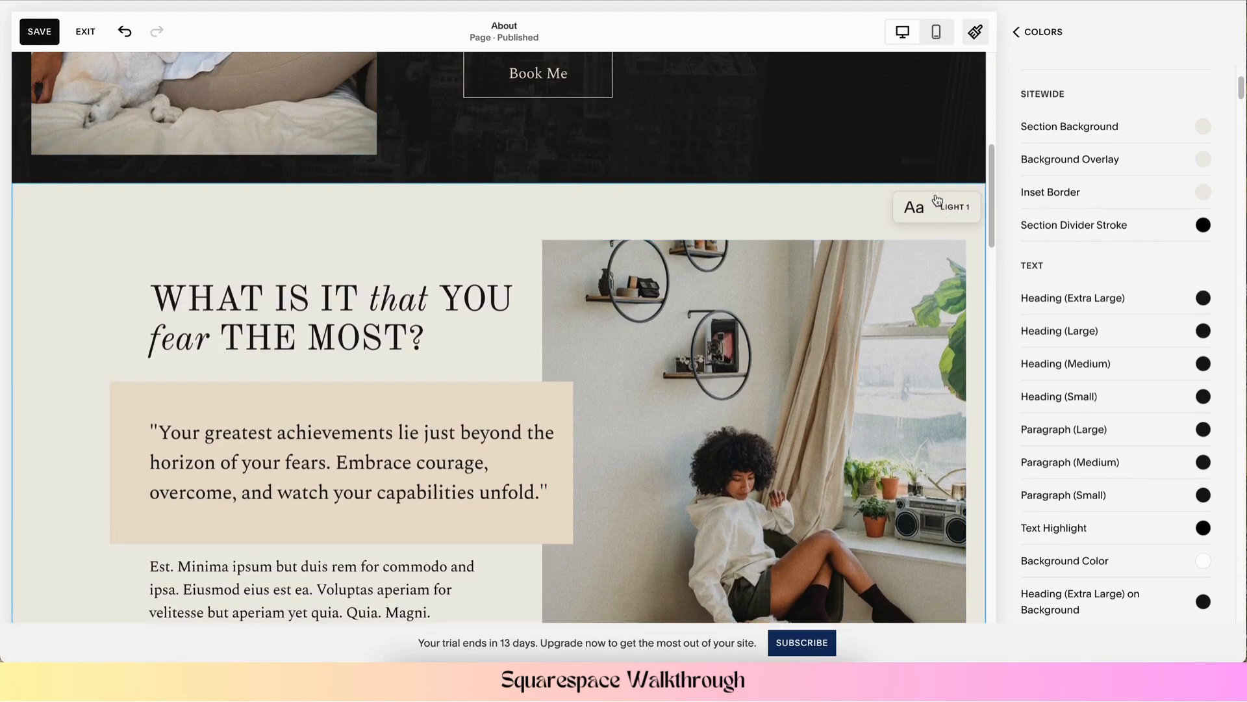
scroll(867, 254, down, 10)
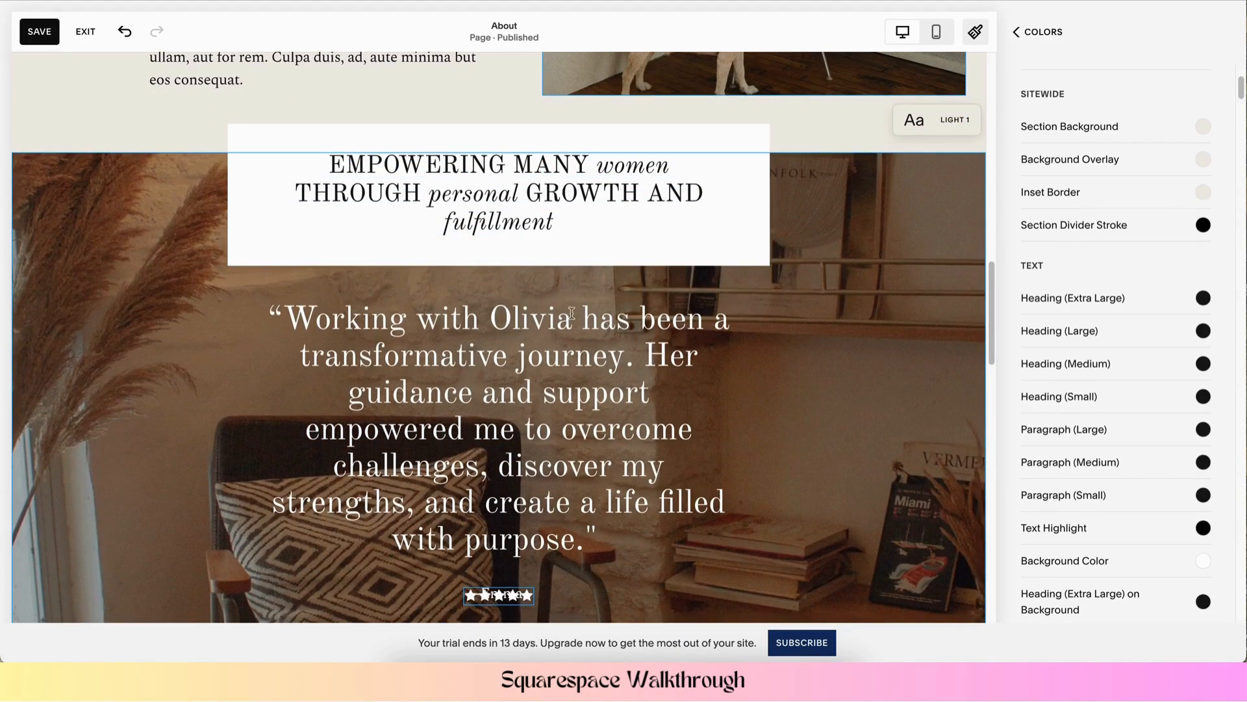
scroll(909, 427, down, 1)
scroll(909, 426, up, 10)
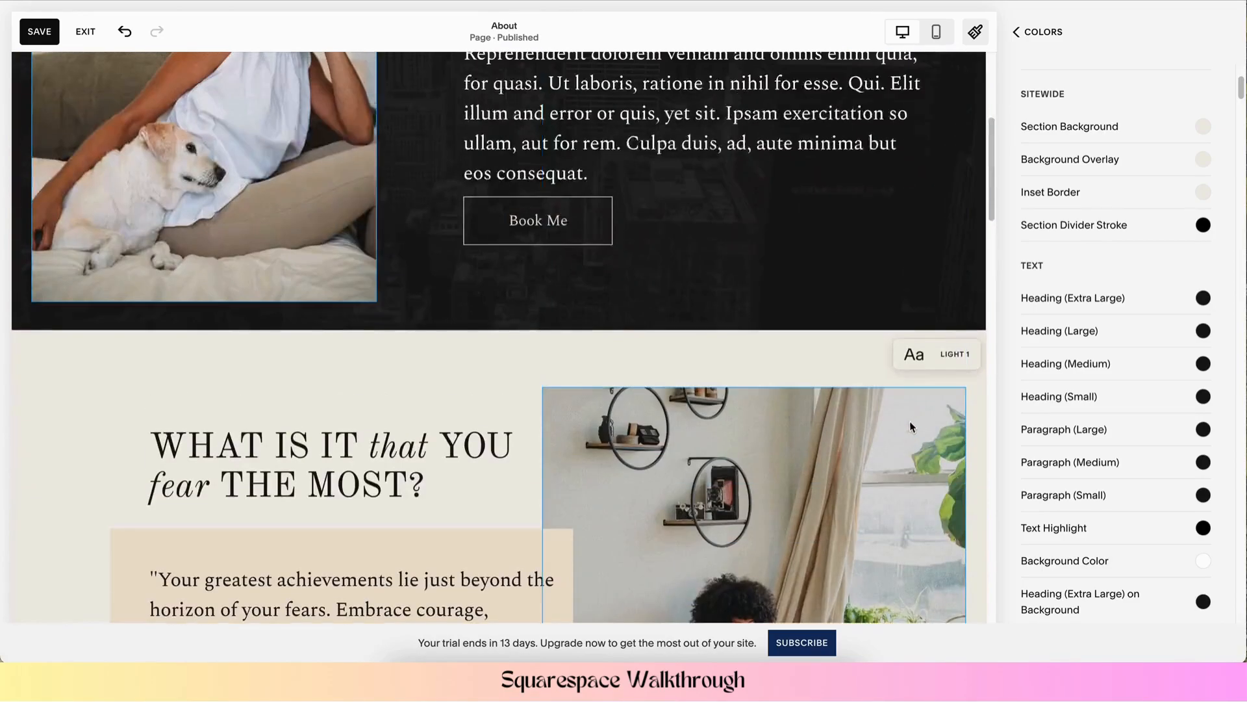
scroll(909, 427, up, 5)
click(1018, 31)
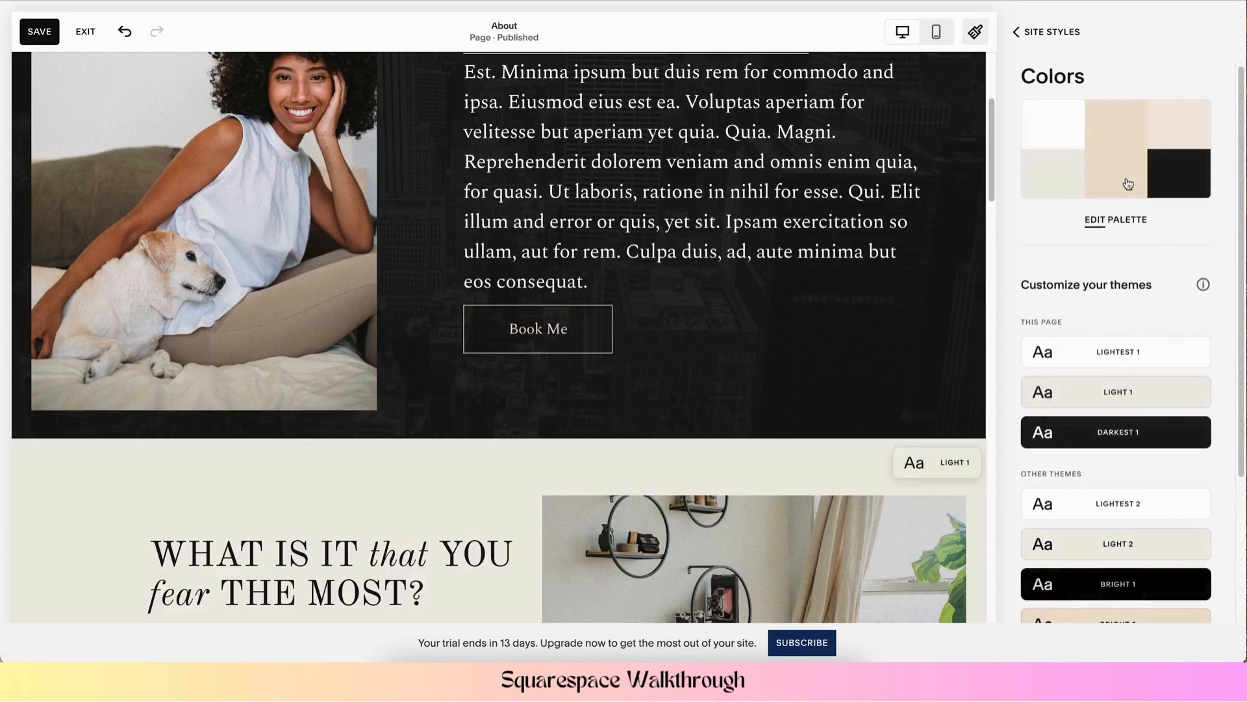
Open the palette editor, inspect each of the five palette colors, and browse the preset palettes
click(1118, 221)
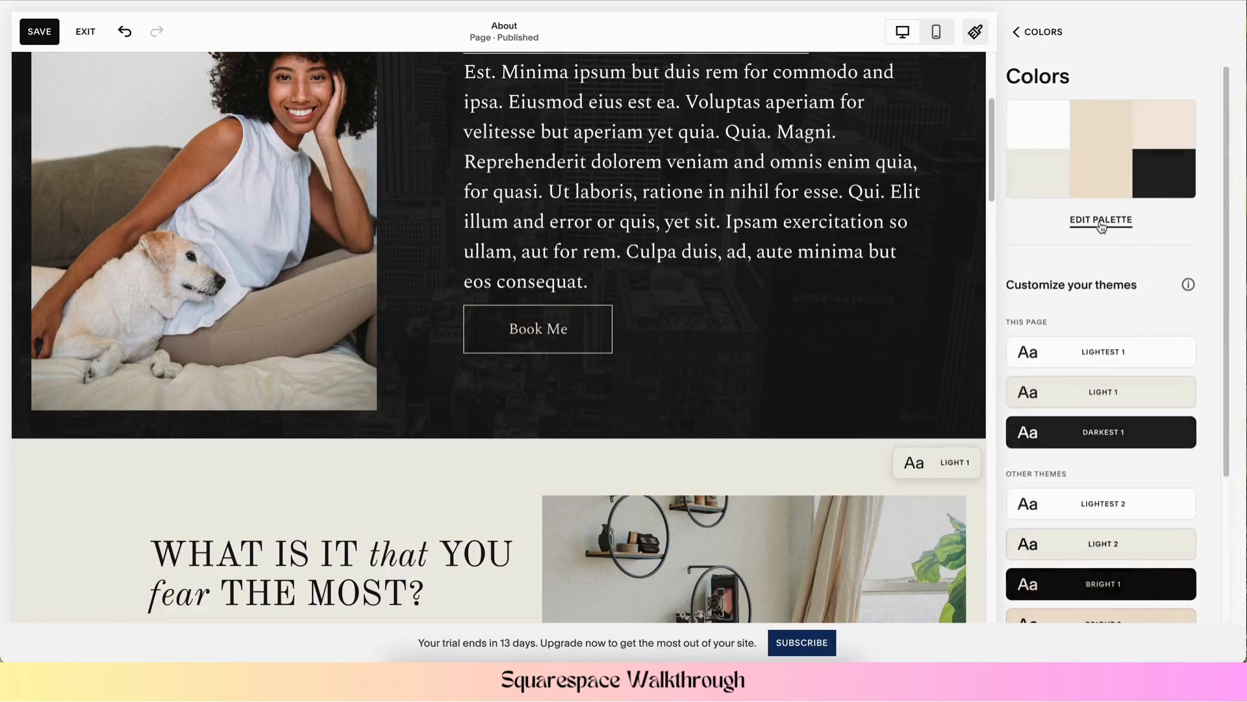
click(1046, 112)
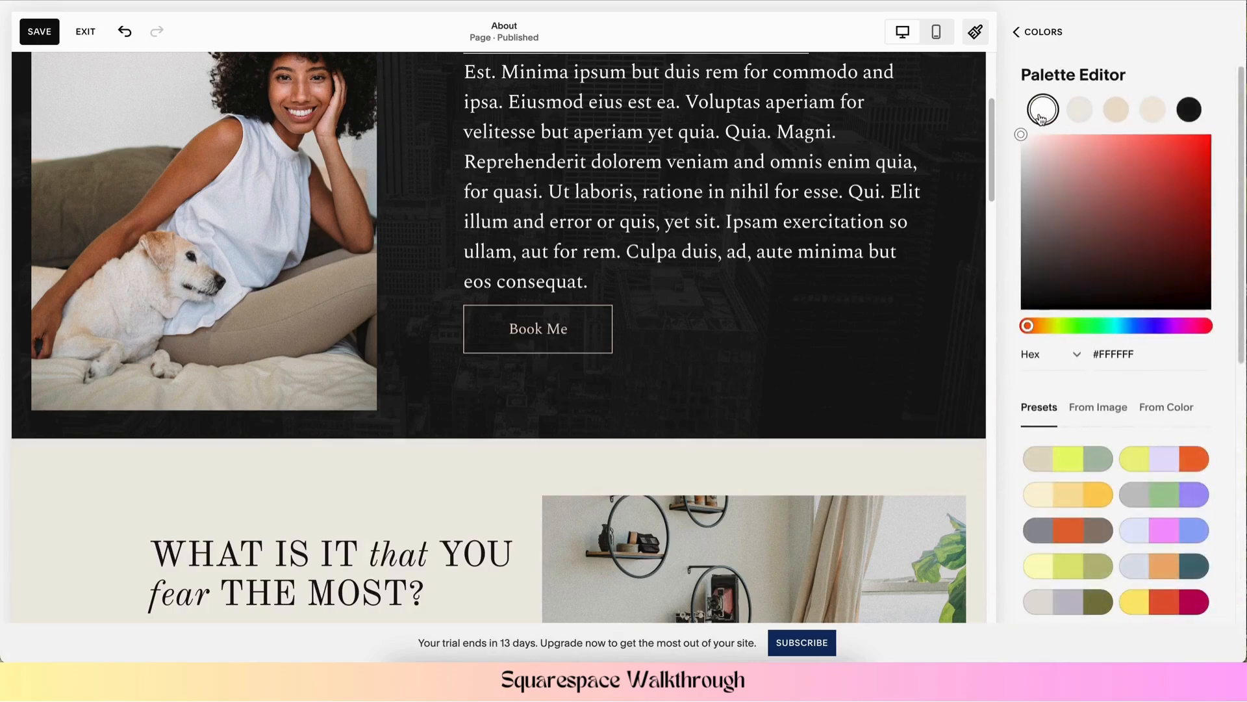
click(1079, 112)
click(1122, 112)
click(1153, 110)
click(1189, 110)
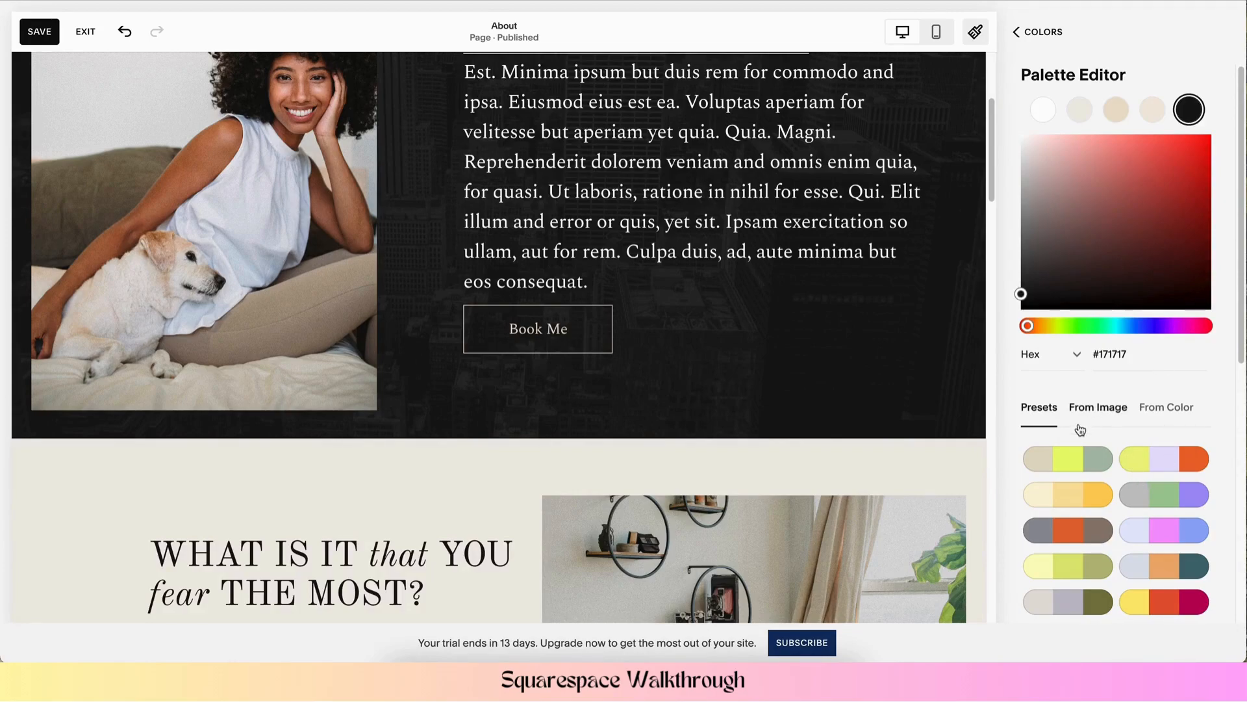
scroll(1142, 478, down, 8)
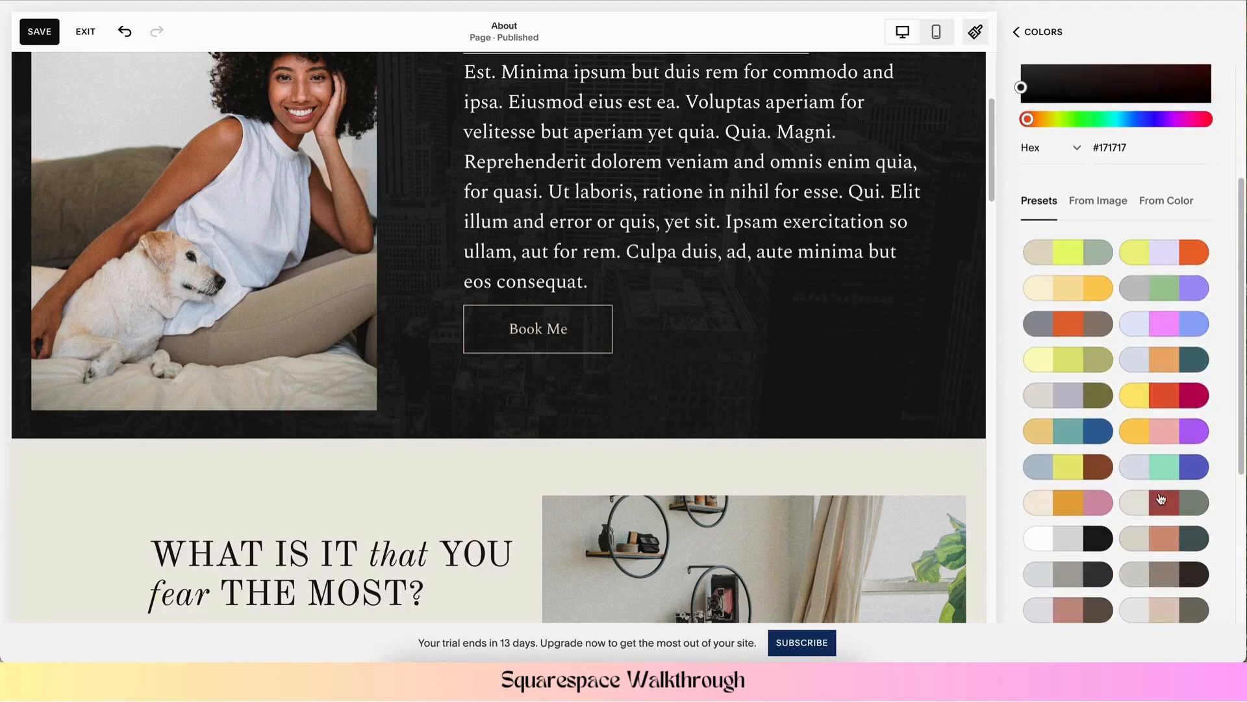
scroll(1111, 439, up, 8)
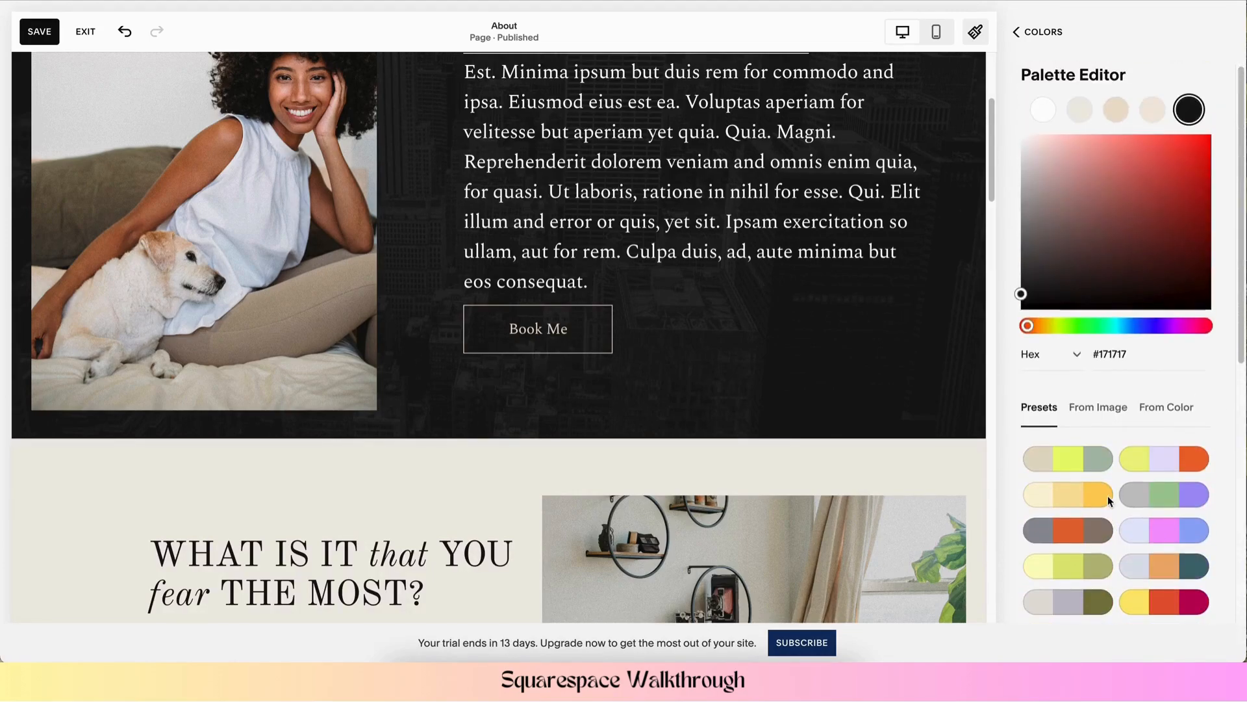
View the color code formats available for the darkest palette color, and return to the color overview
click(1080, 357)
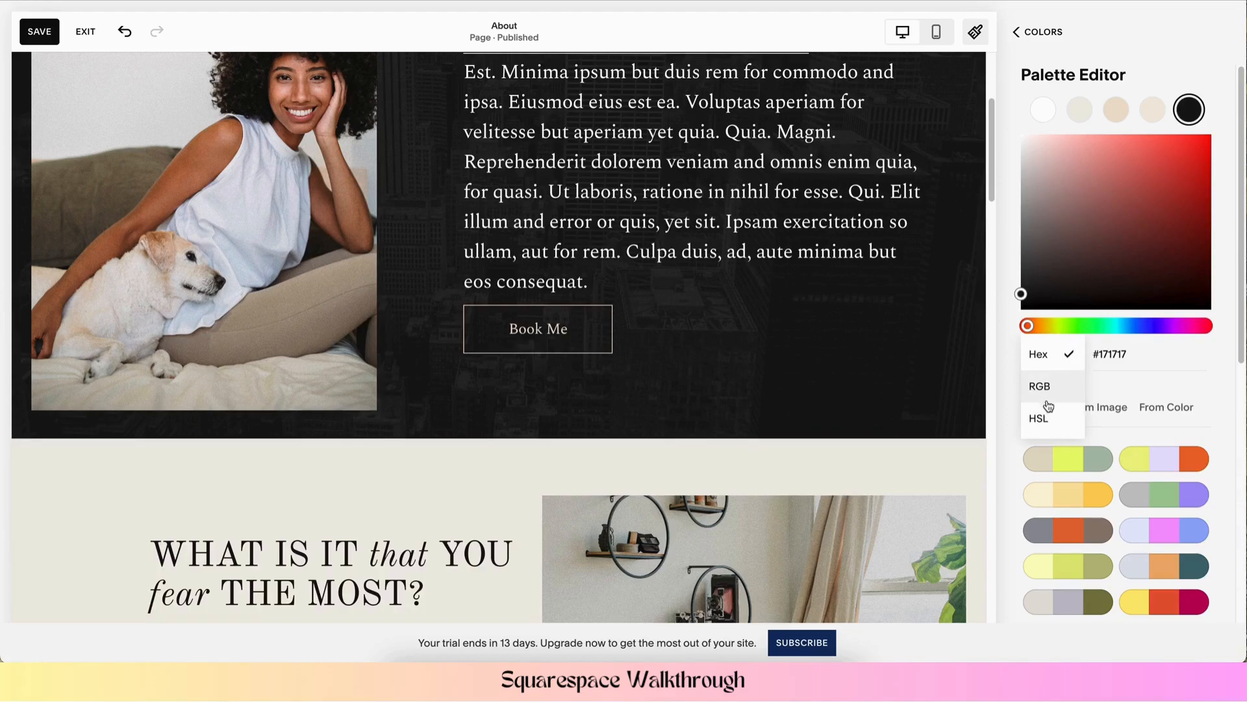
click(1007, 361)
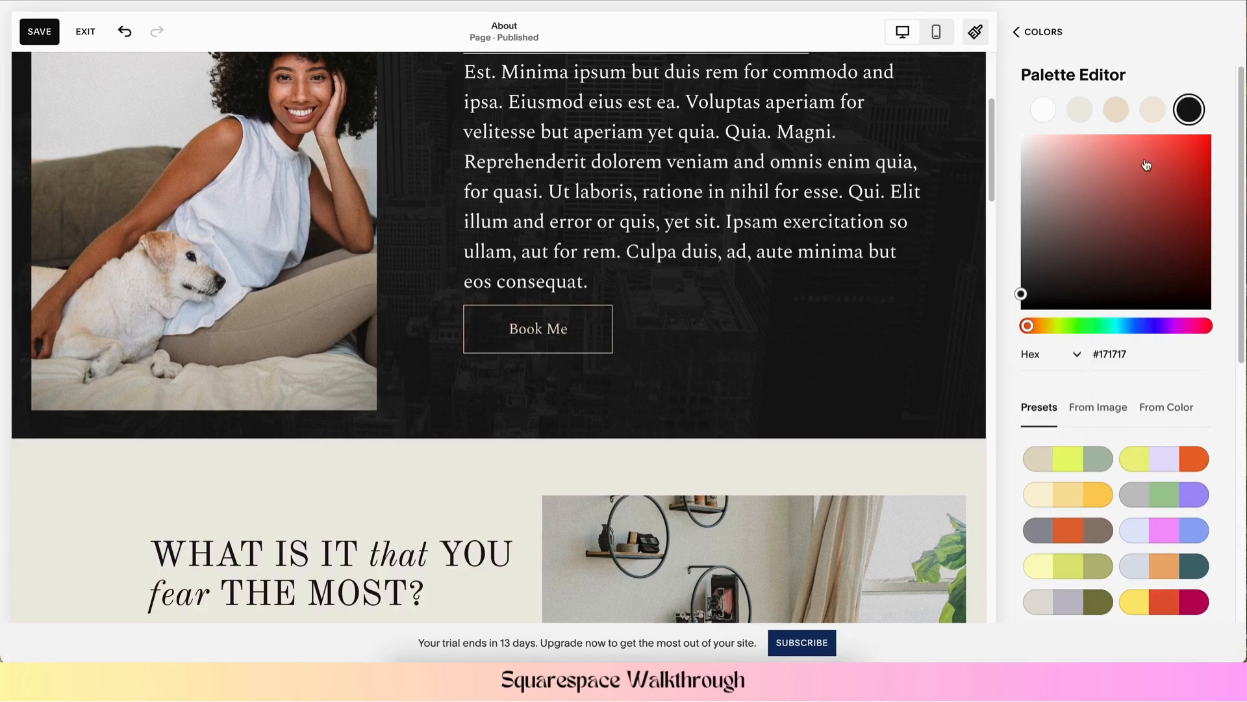
click(1078, 354)
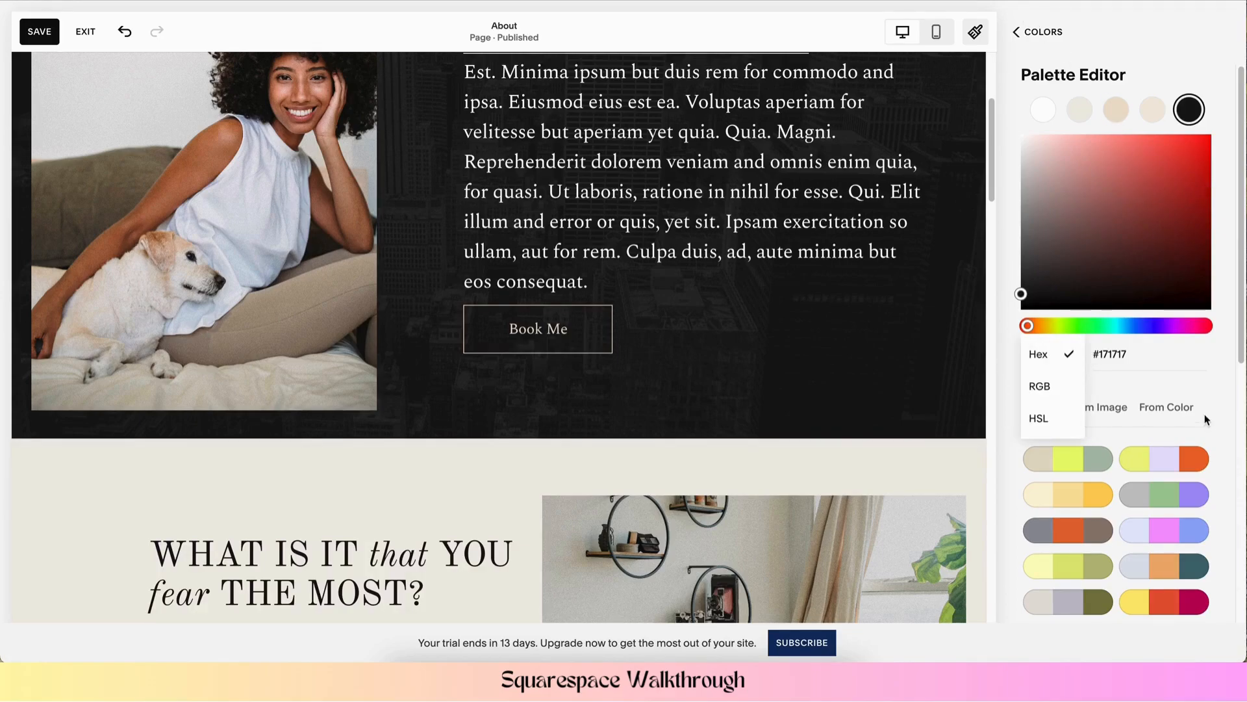
click(1011, 353)
click(1018, 33)
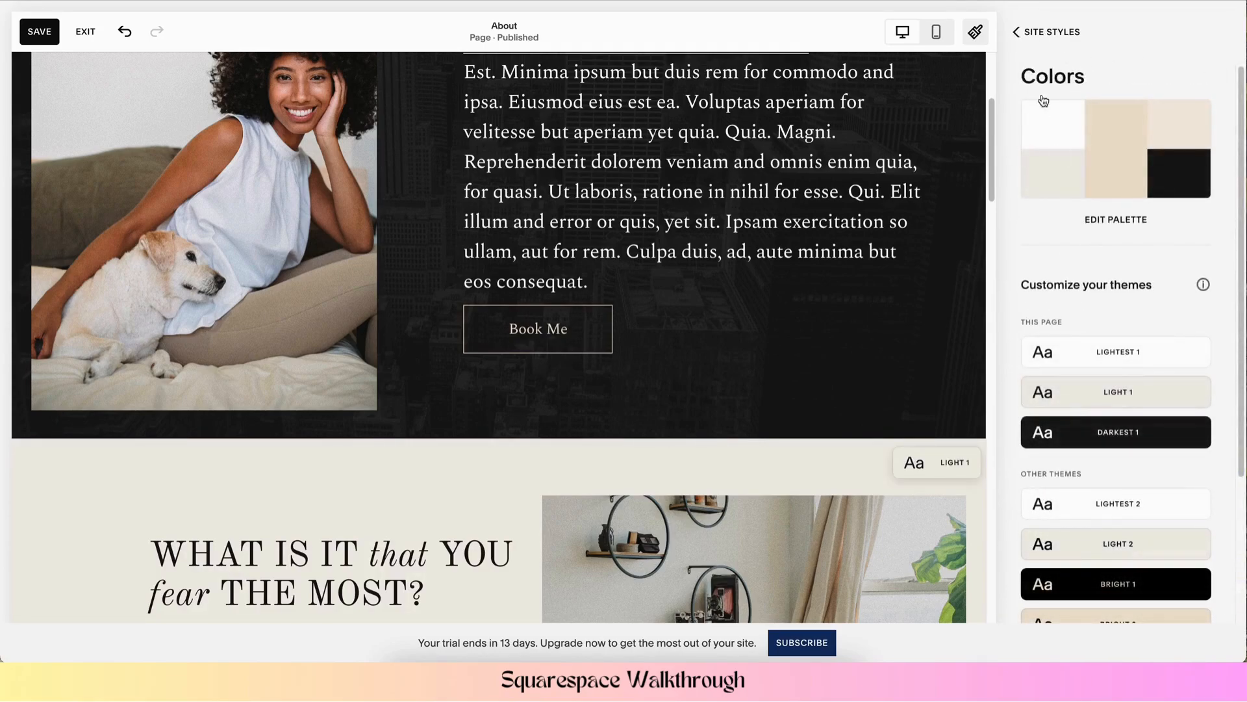
Leave the color styles and view the site-wide spacing settings for page width and site margin
scroll(1039, 234, down, 3)
click(1014, 33)
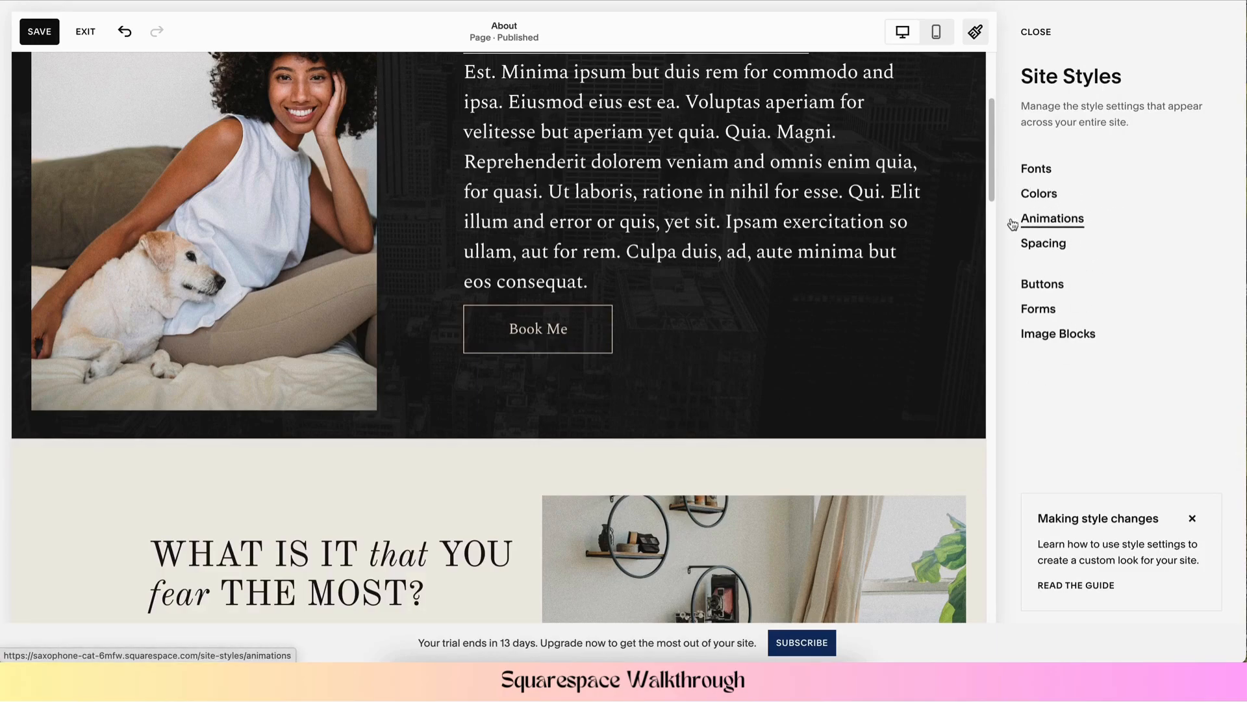
click(1051, 244)
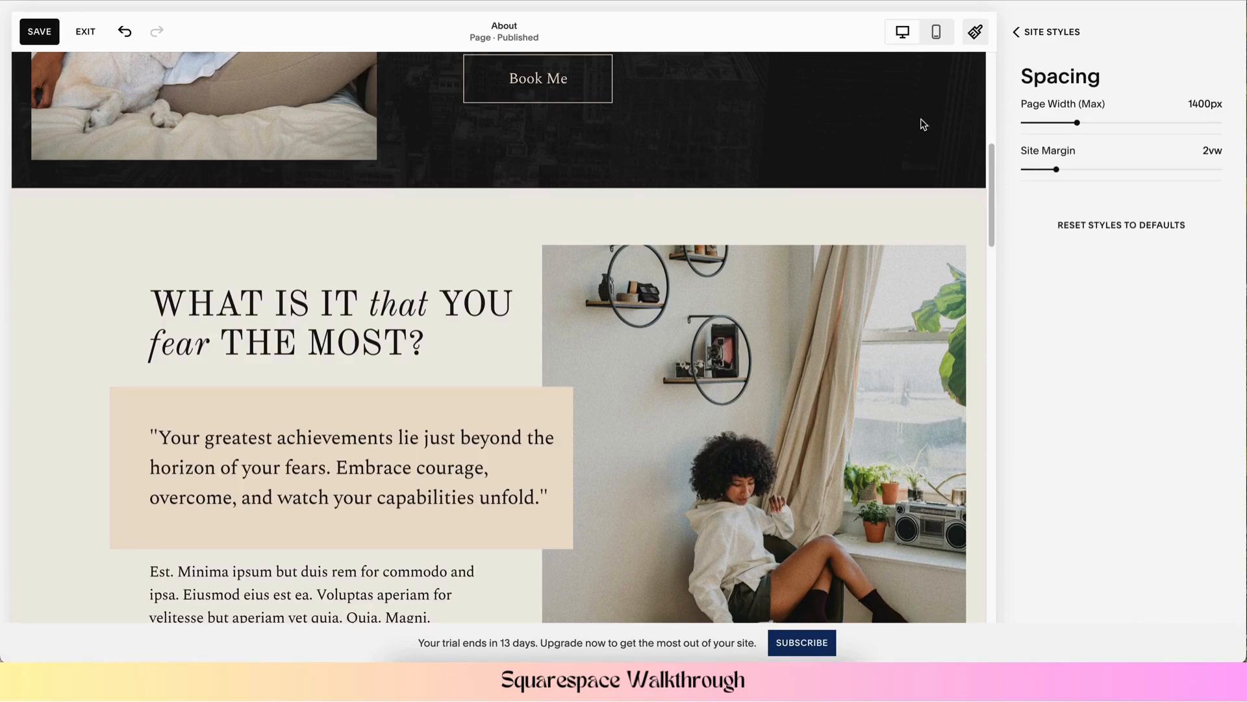
click(1018, 32)
Open the site-wide button styles and view the primary button's text settings and the fonts in its pack
click(1047, 285)
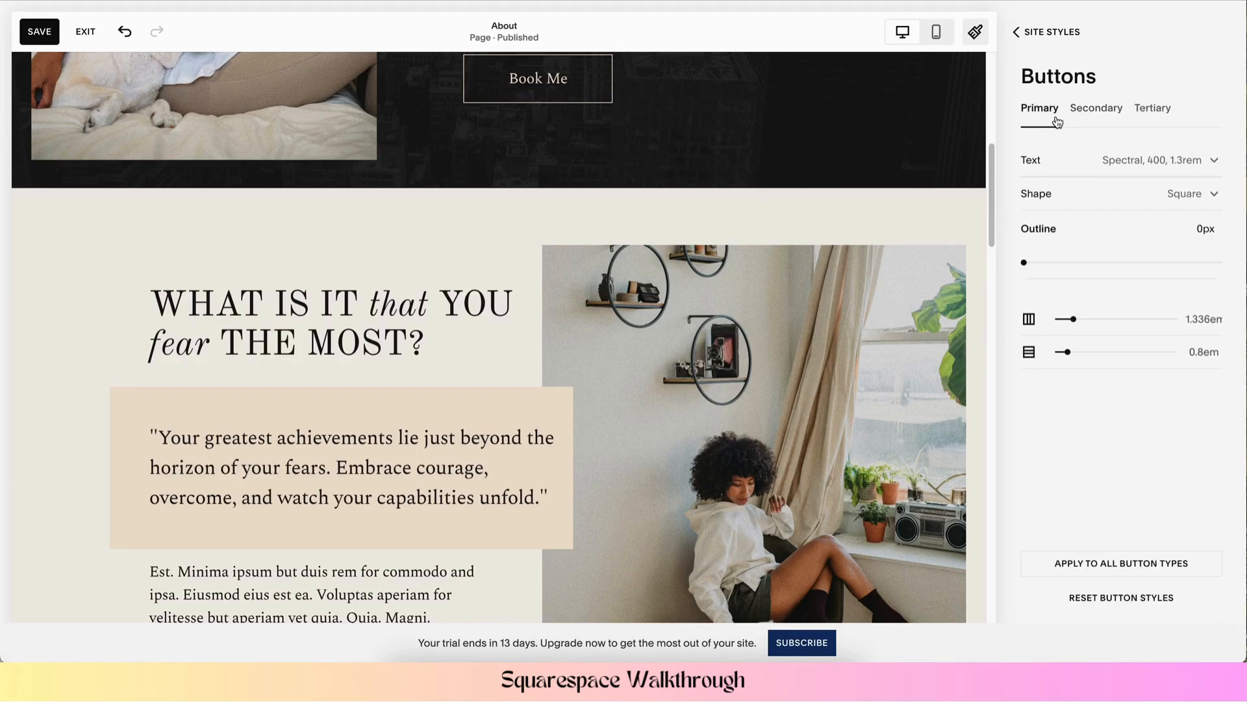
scroll(944, 239, down, 2)
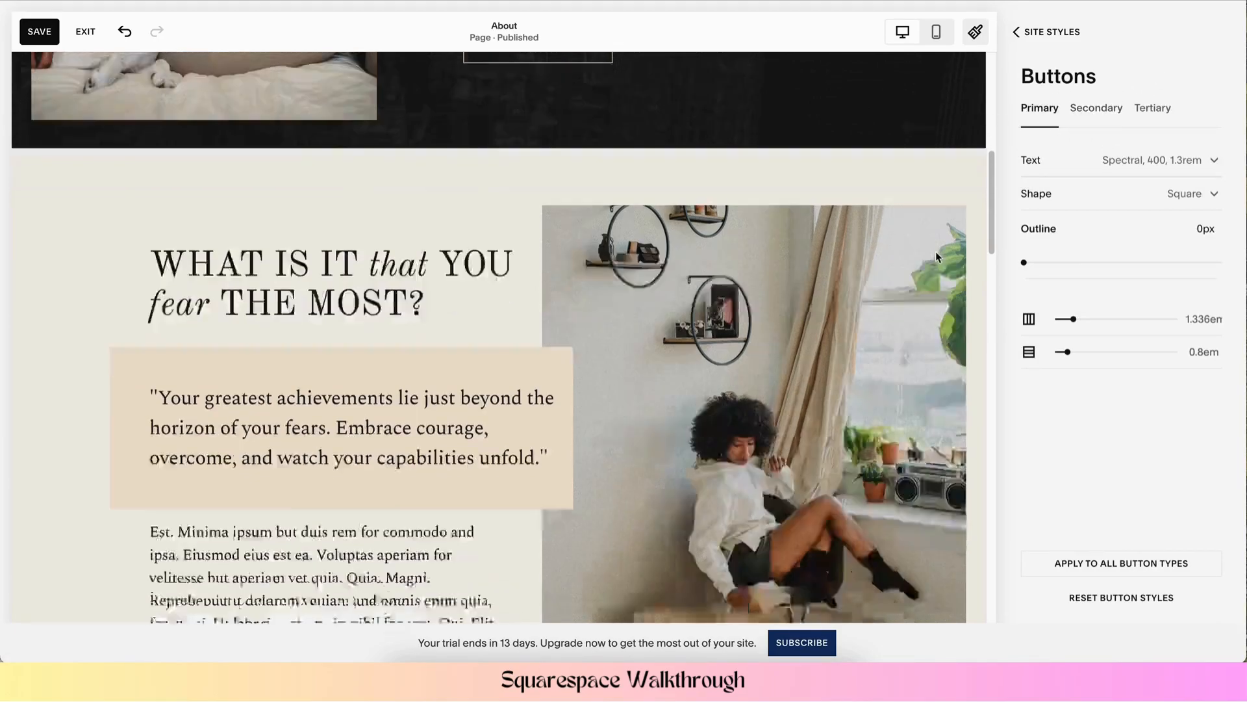
scroll(903, 222, up, 1)
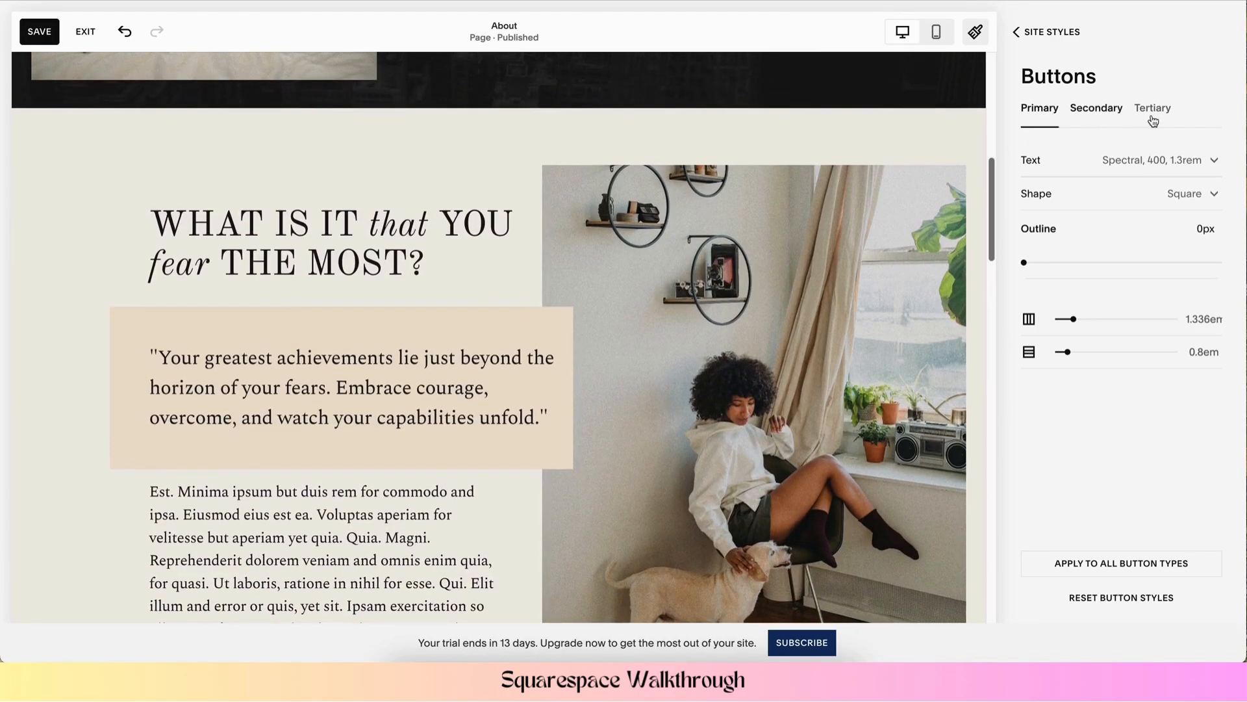
click(1142, 161)
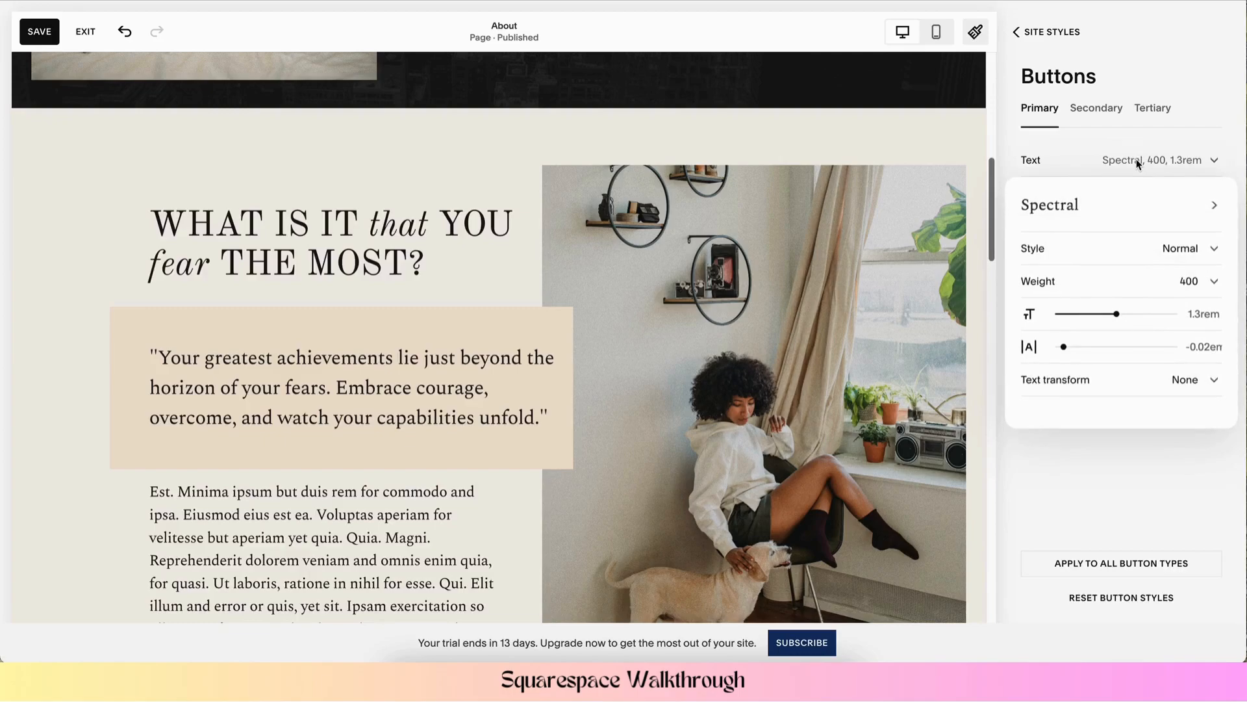
click(1199, 209)
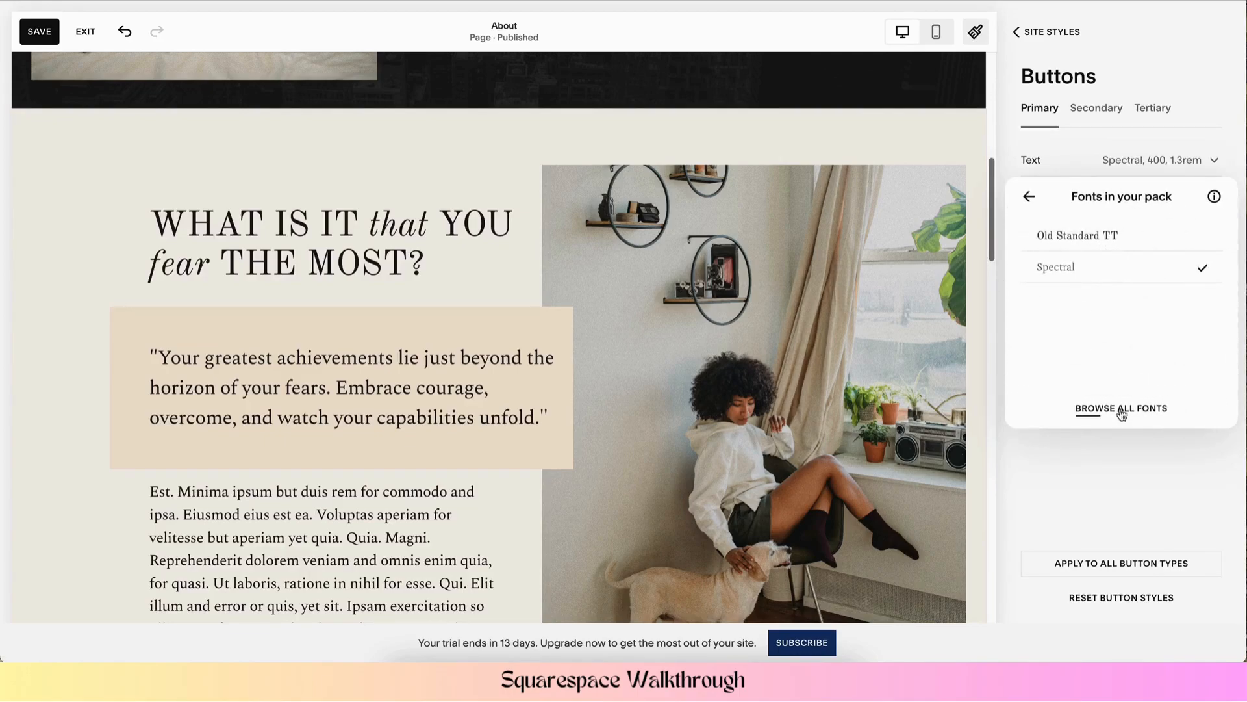
click(1030, 197)
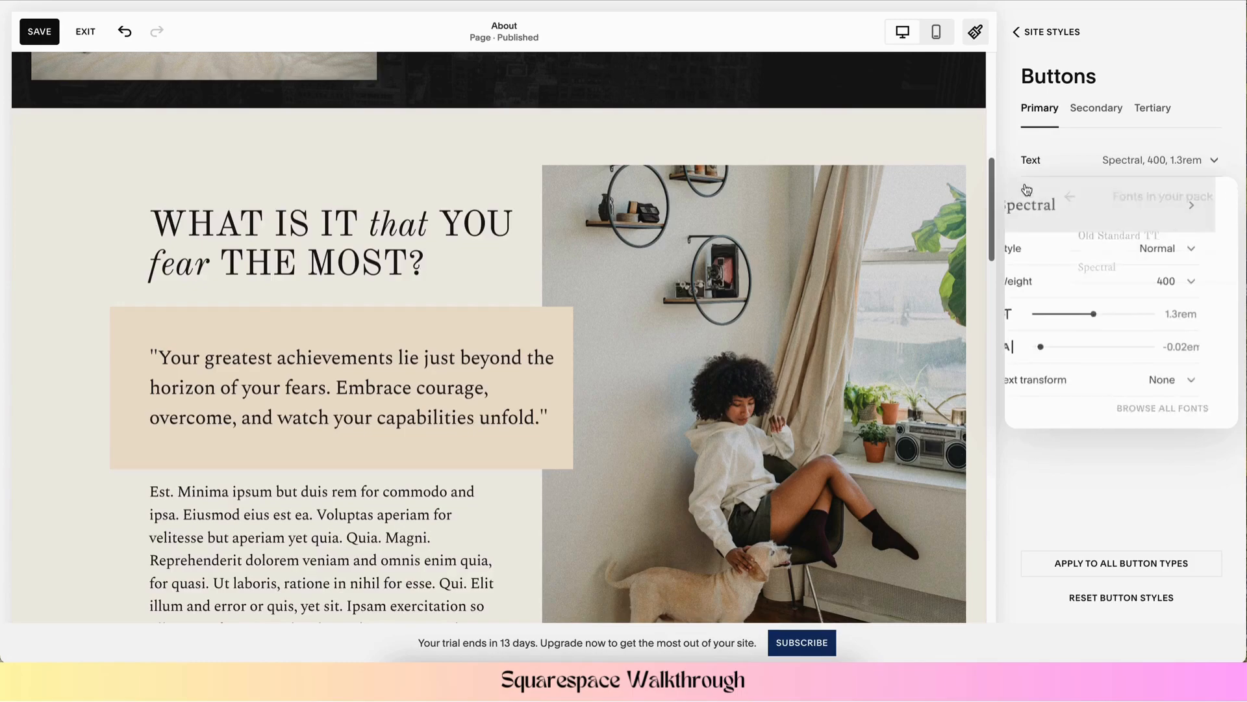
click(1019, 159)
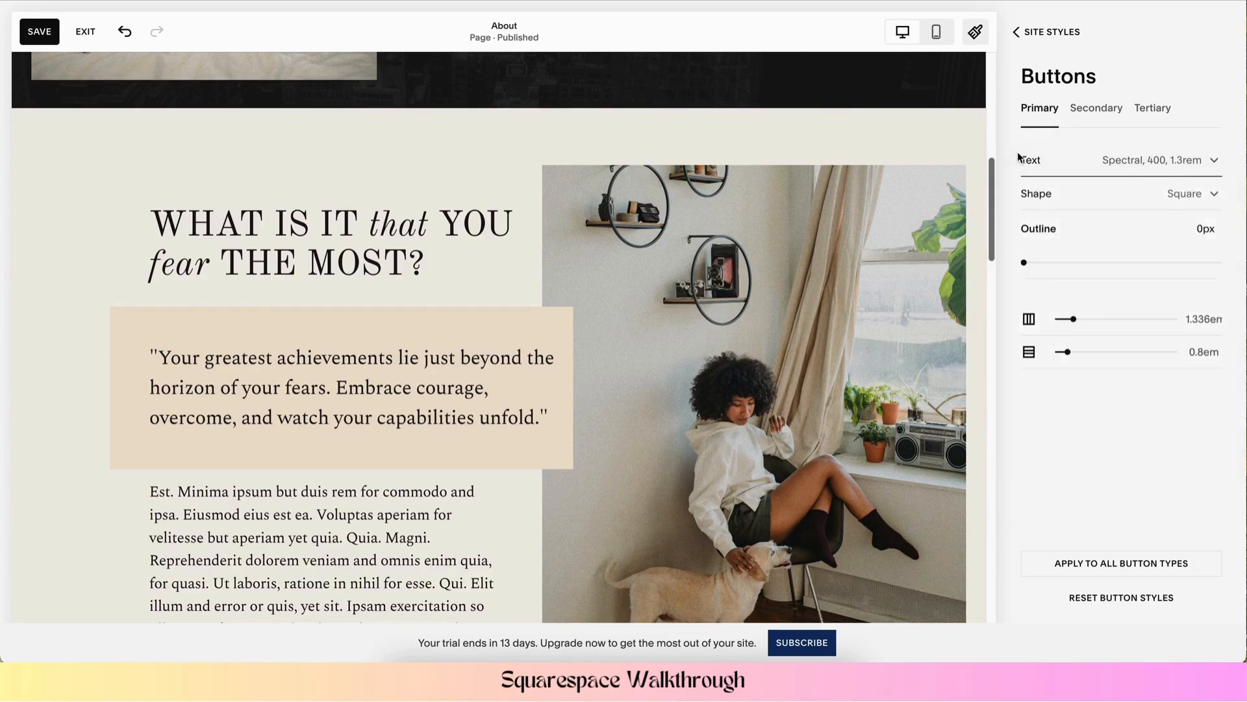
View the primary button's shape options, and check the secondary and tertiary button settings
click(1179, 196)
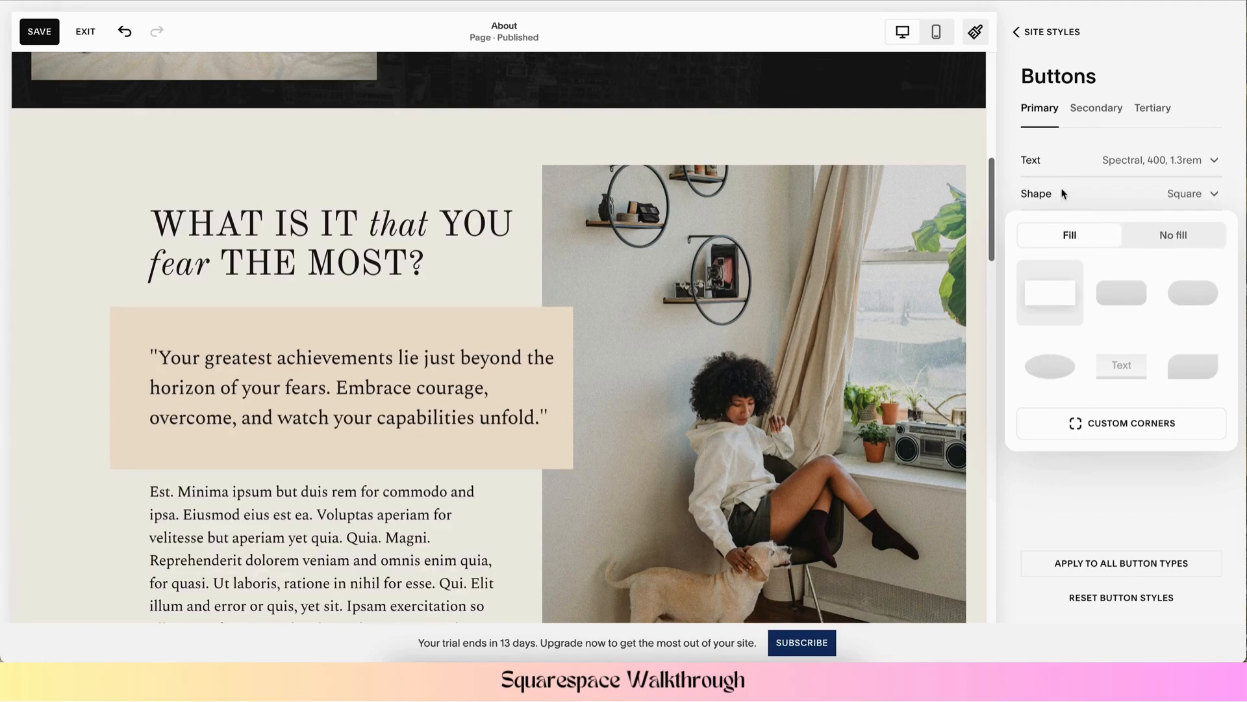
click(1006, 174)
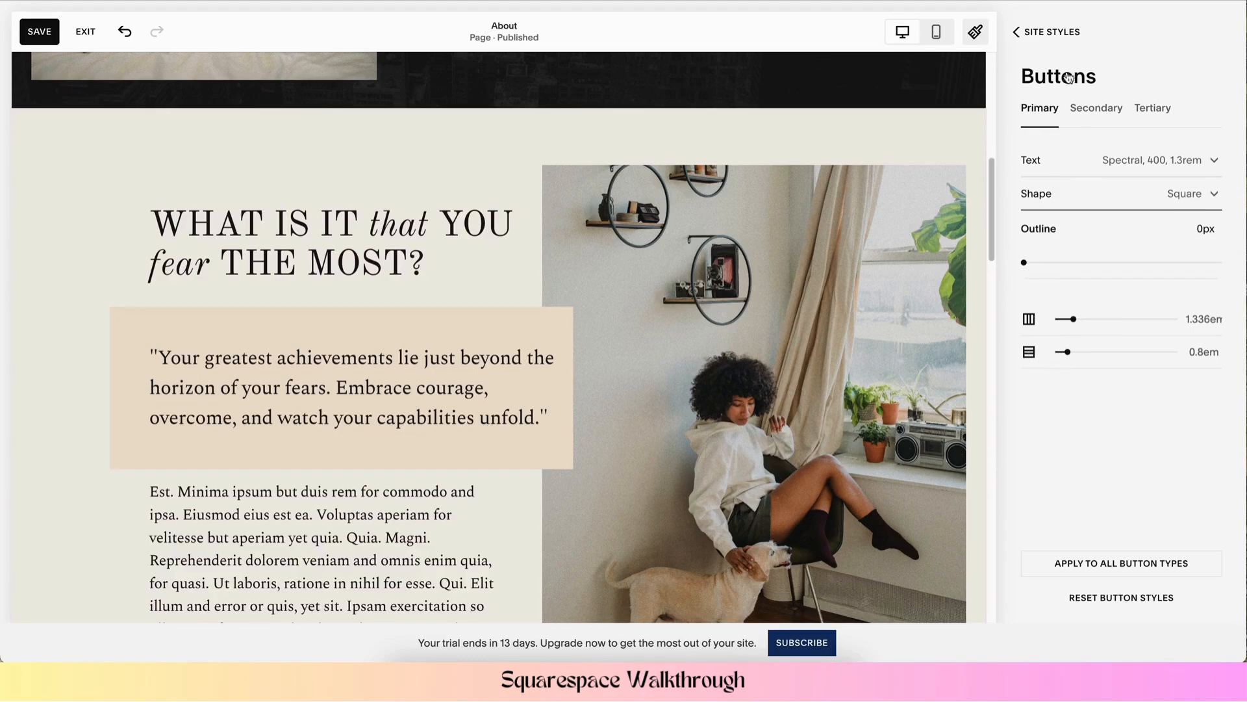
click(1096, 110)
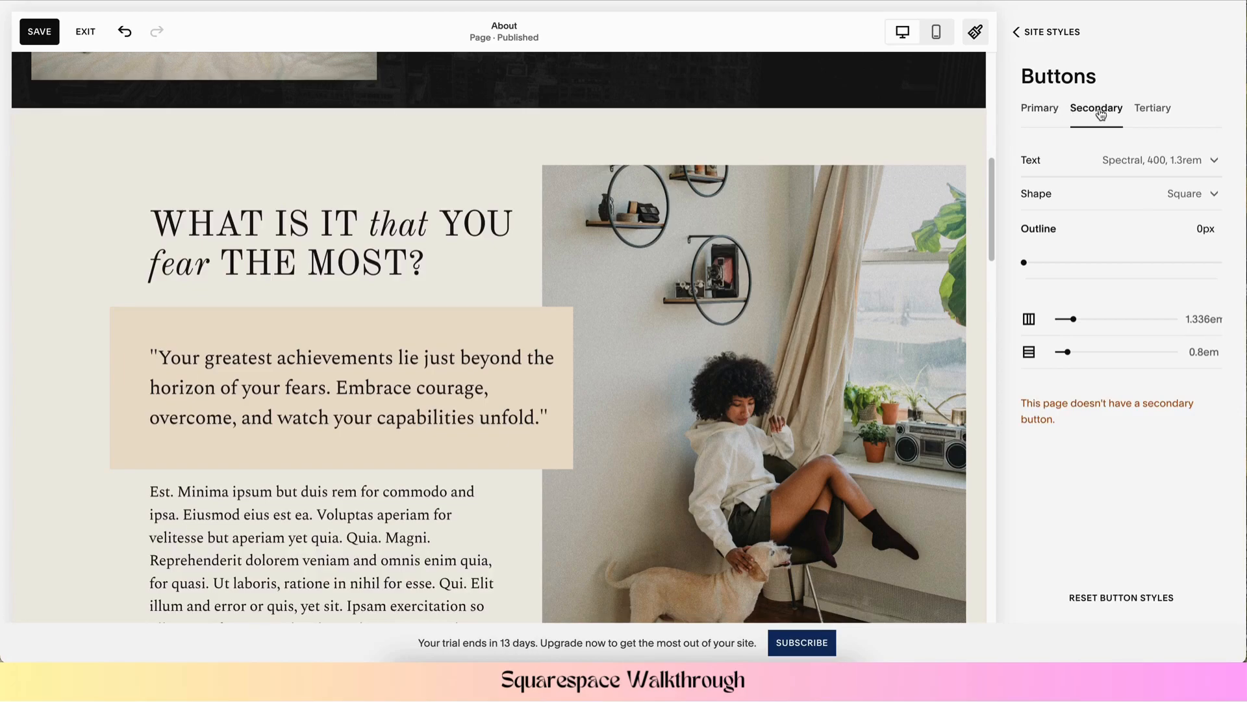
click(1154, 111)
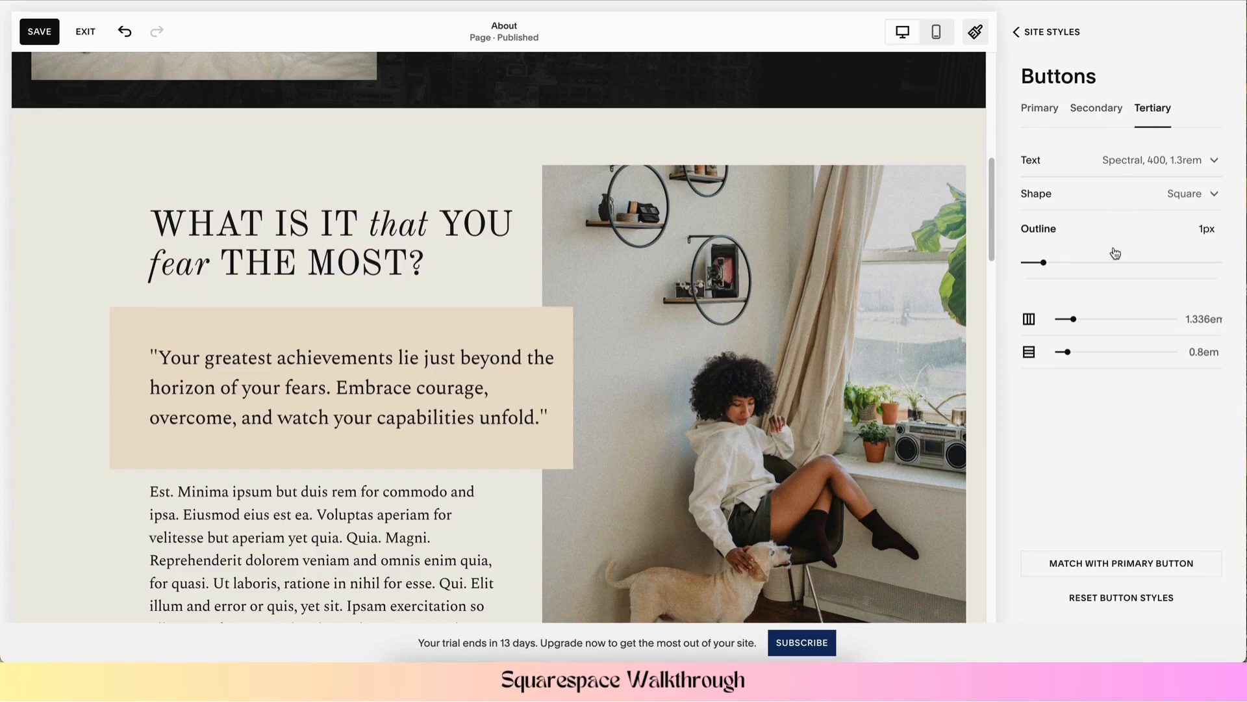
View the site-wide form styles and the available form packs, and return to the site styles overview
scroll(679, 333, down, 5)
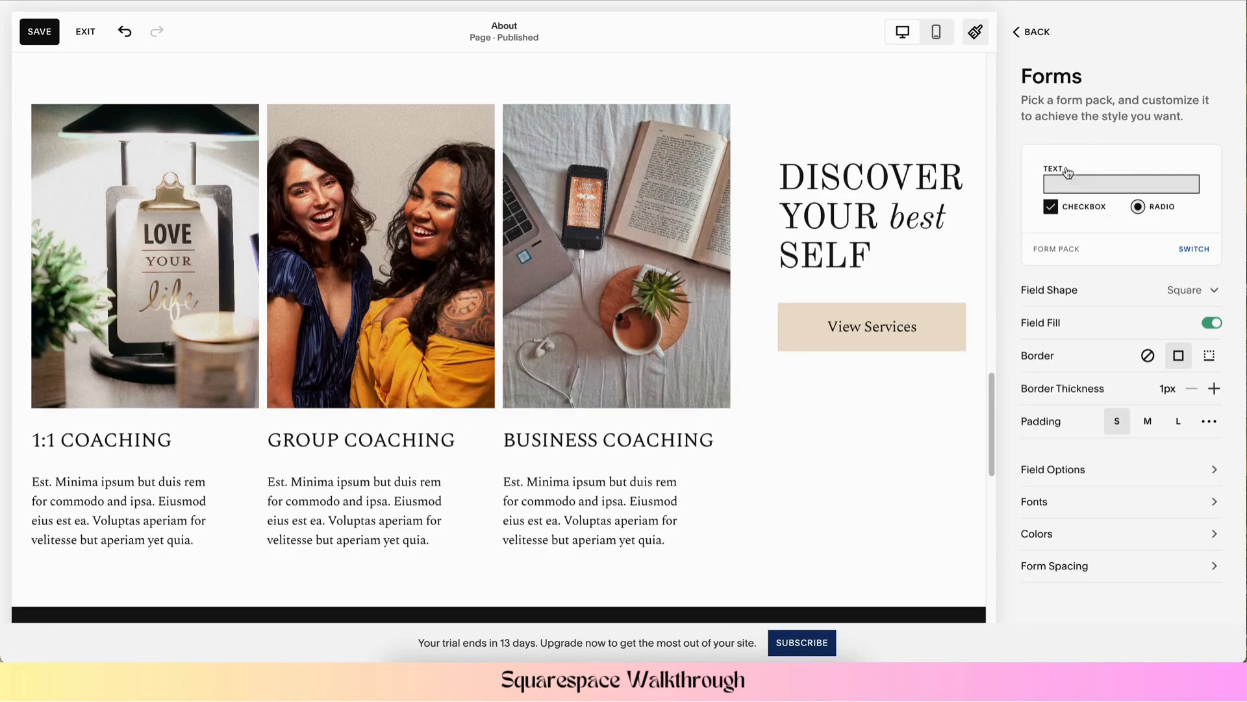
click(1096, 164)
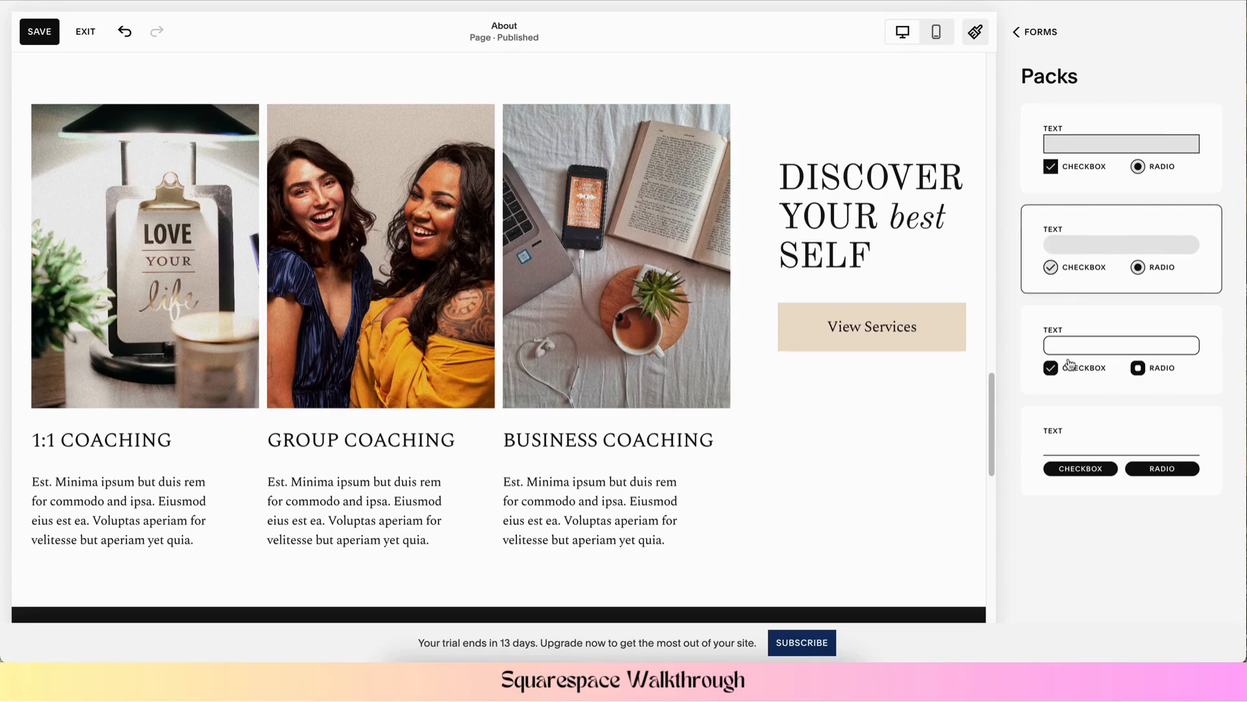
click(1035, 32)
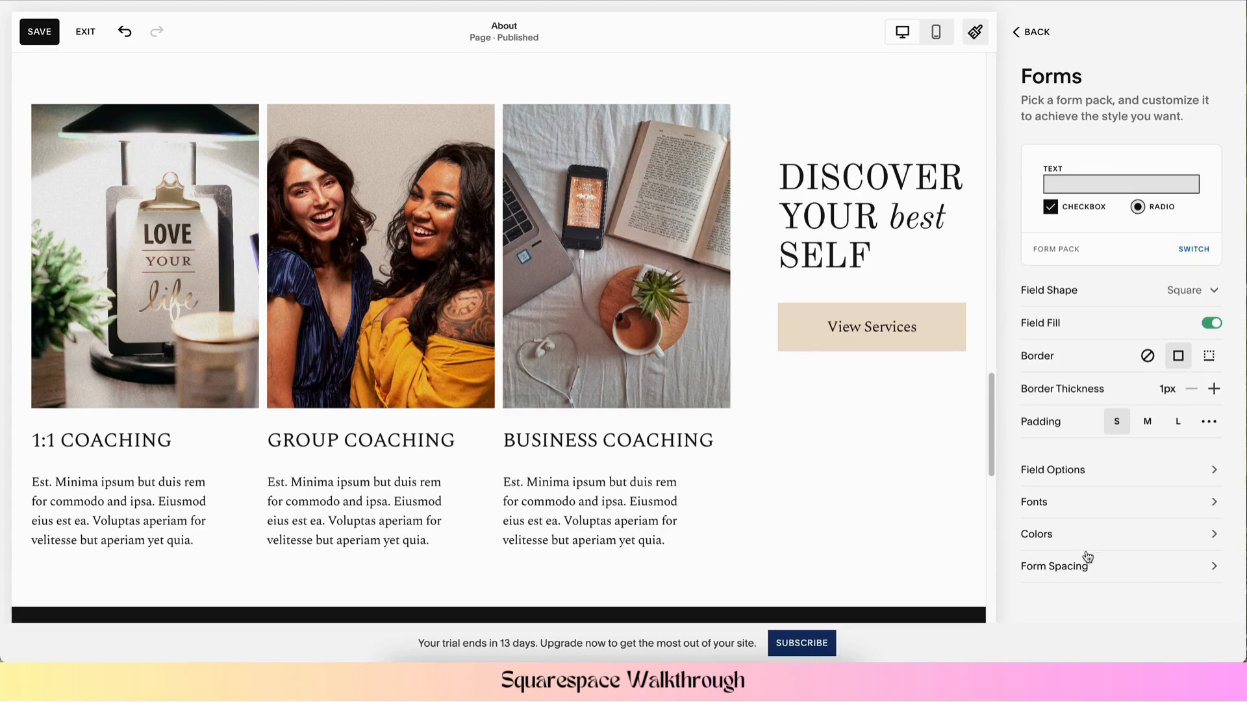
click(1032, 37)
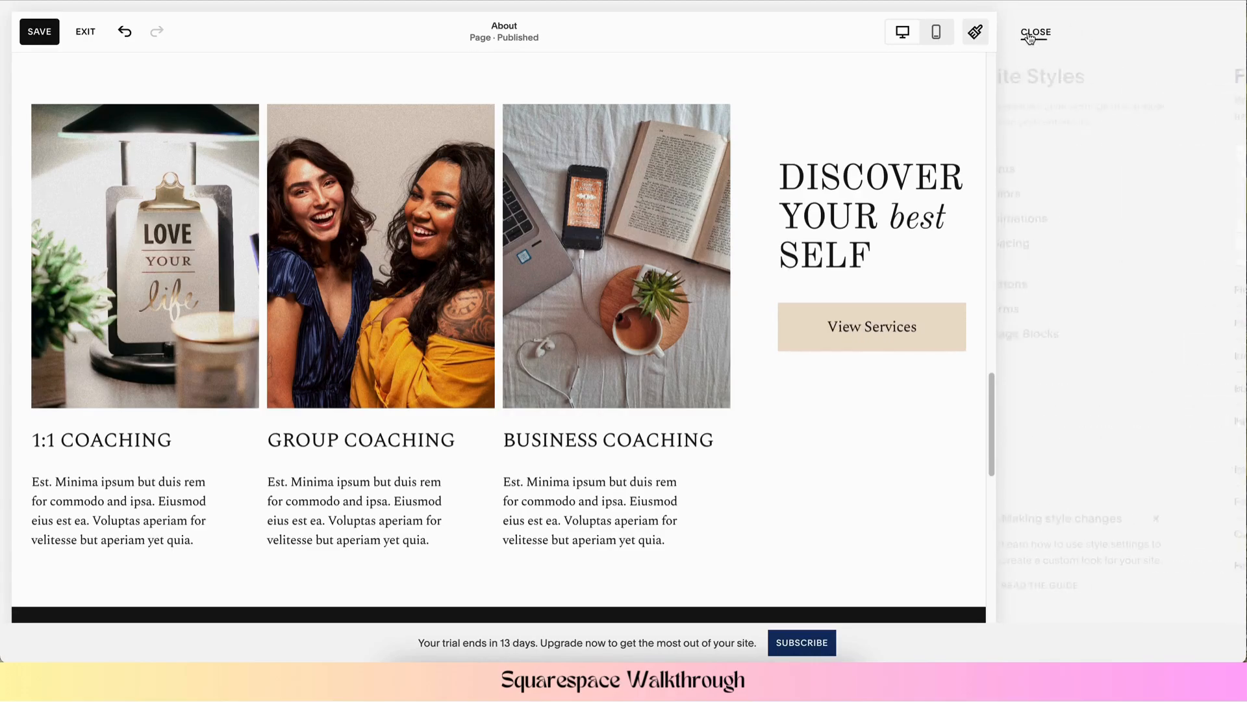
View the site-wide image block styles for the poster, card, overlap, collage and stack layouts, and close the site styles
click(1063, 335)
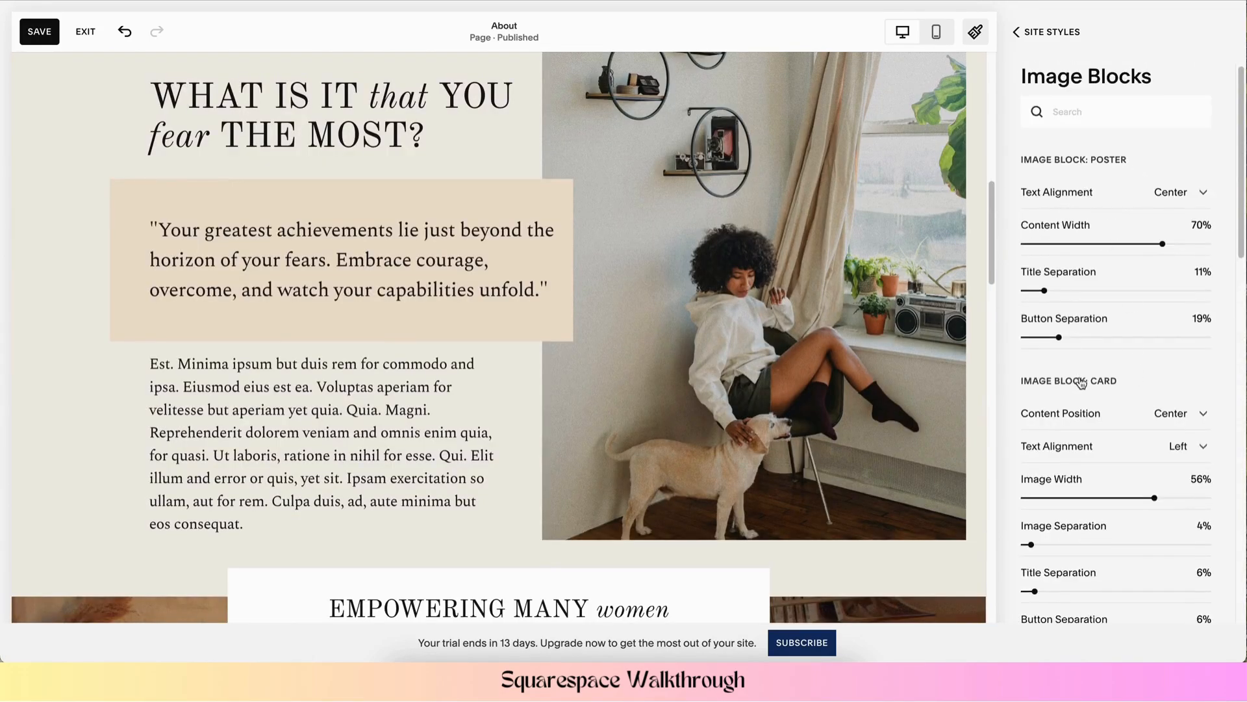
scroll(1113, 390, down, 7)
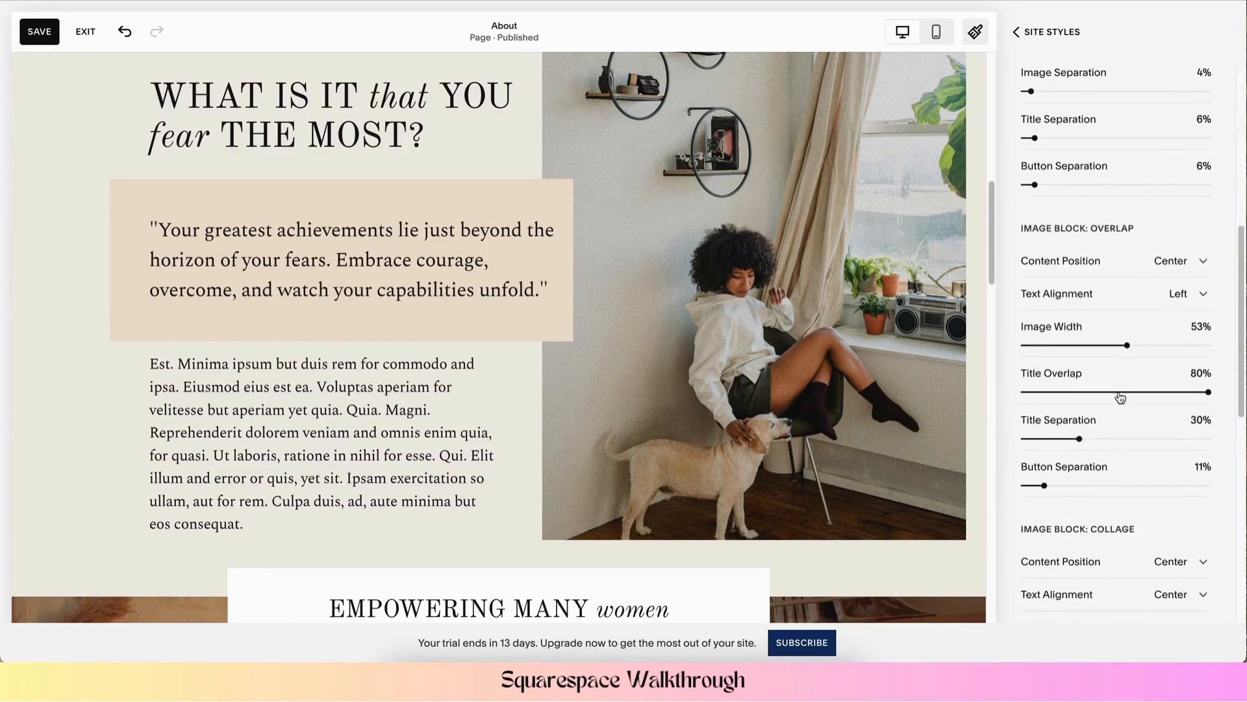
scroll(1121, 398, down, 3)
scroll(1105, 396, down, 3)
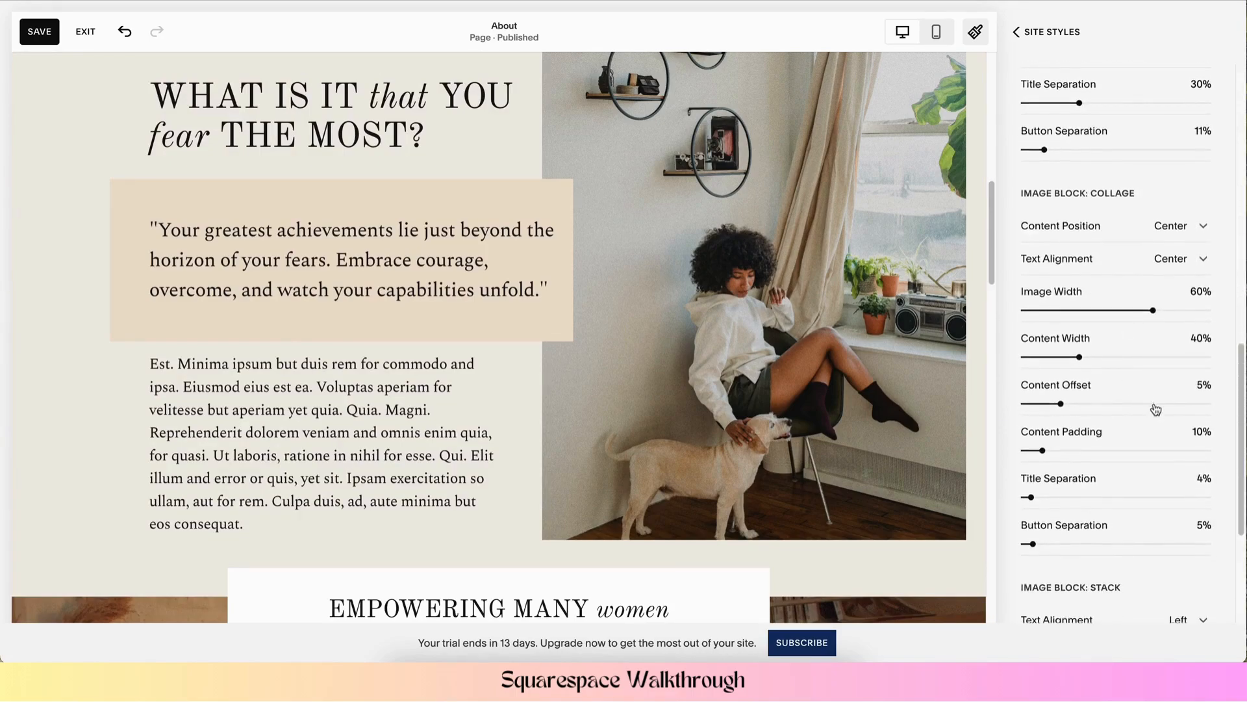
scroll(1154, 412, down, 3)
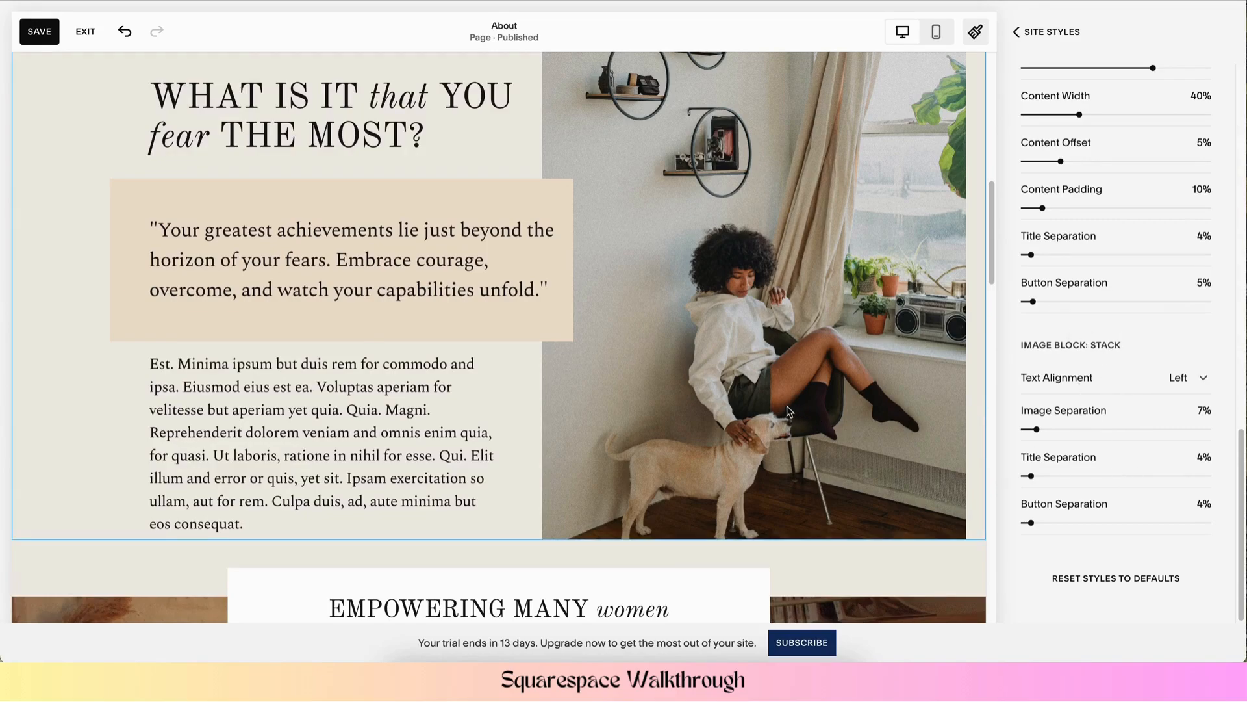
scroll(743, 418, down, 15)
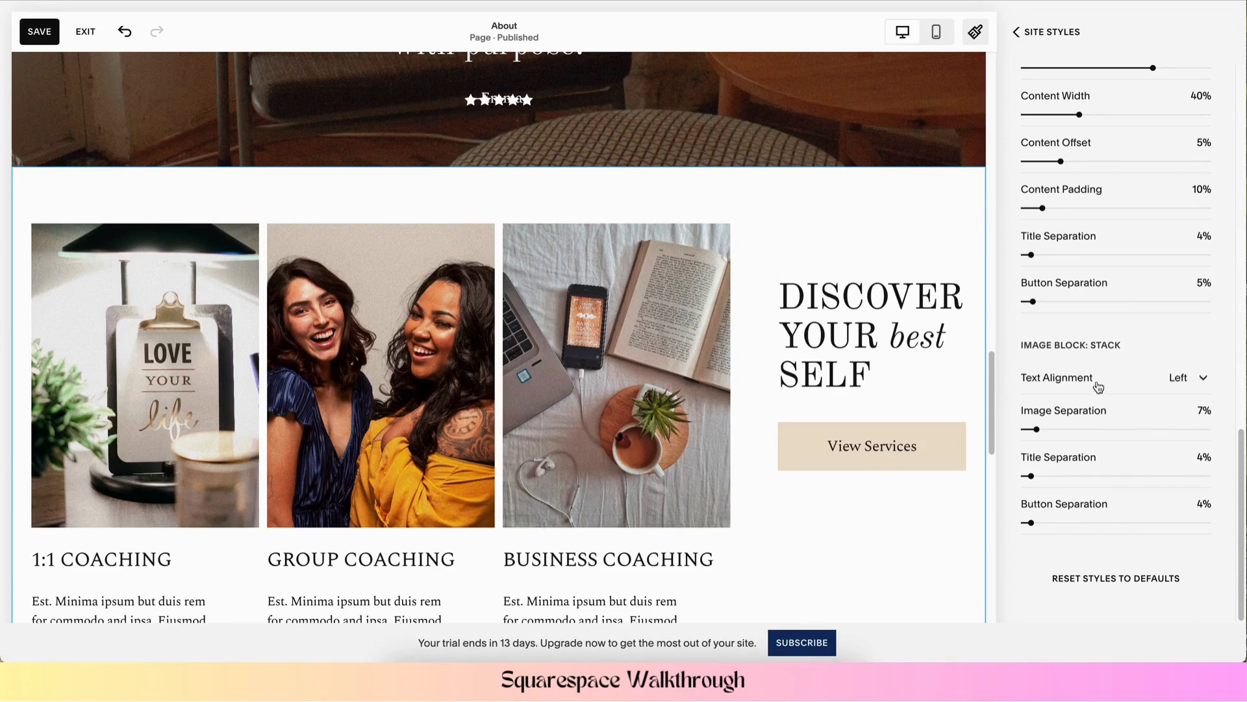
scroll(1137, 436, up, 10)
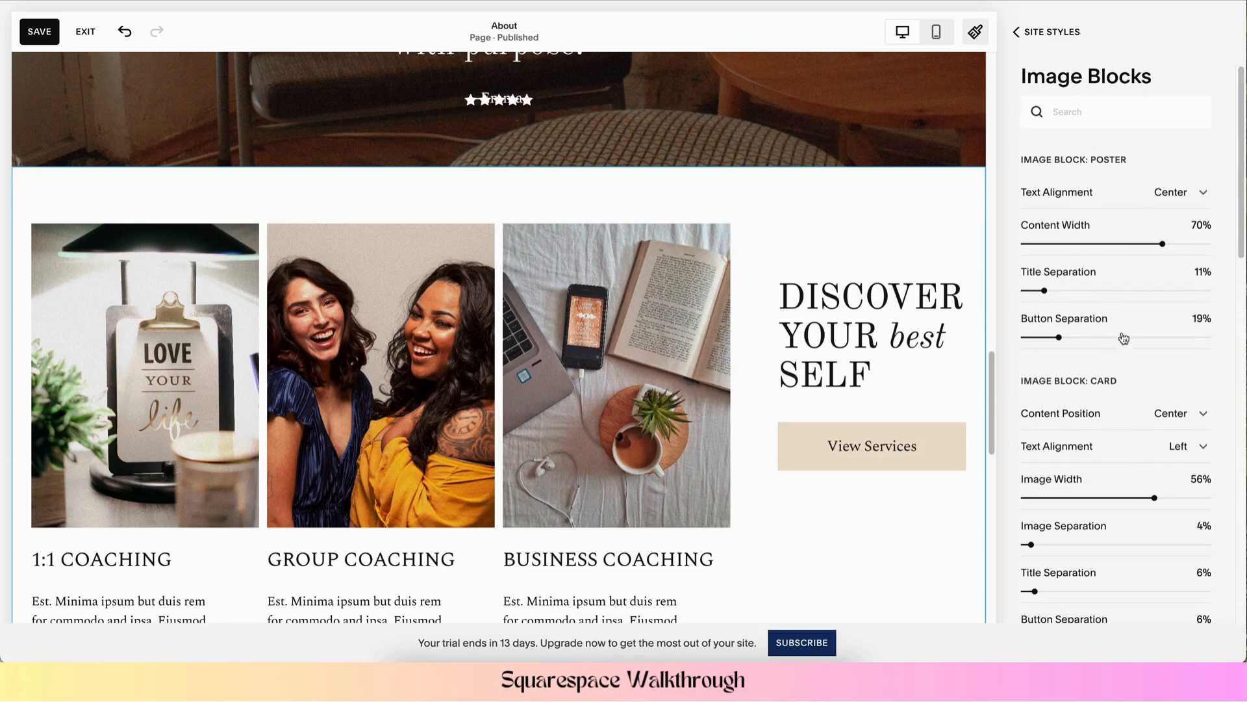
click(1015, 33)
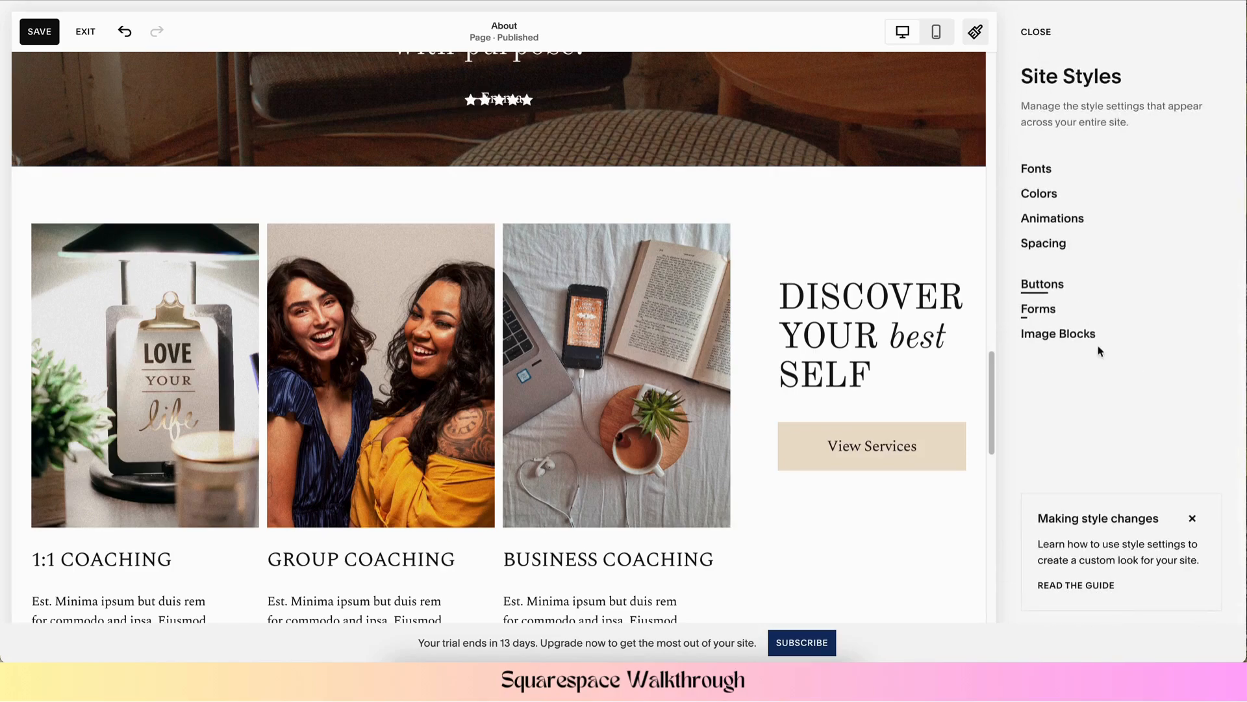
click(1035, 33)
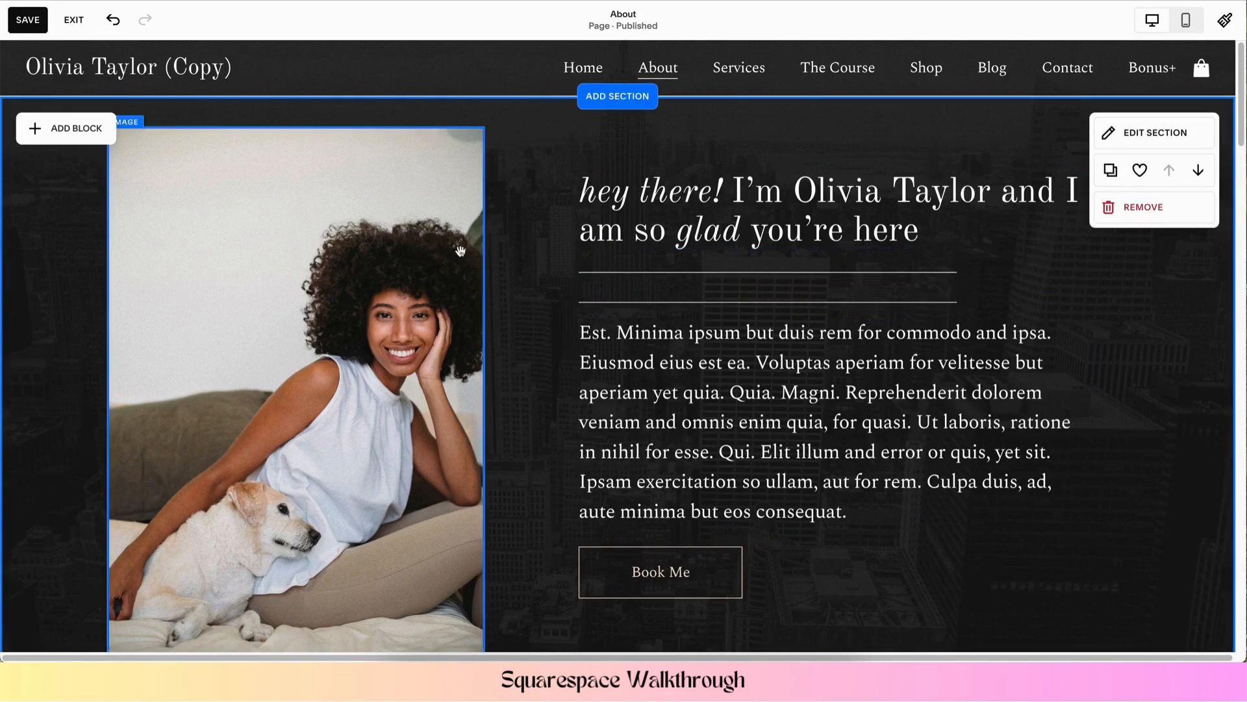
Switch the About page editor to the mobile view and look through the page's mobile layout
click(1190, 21)
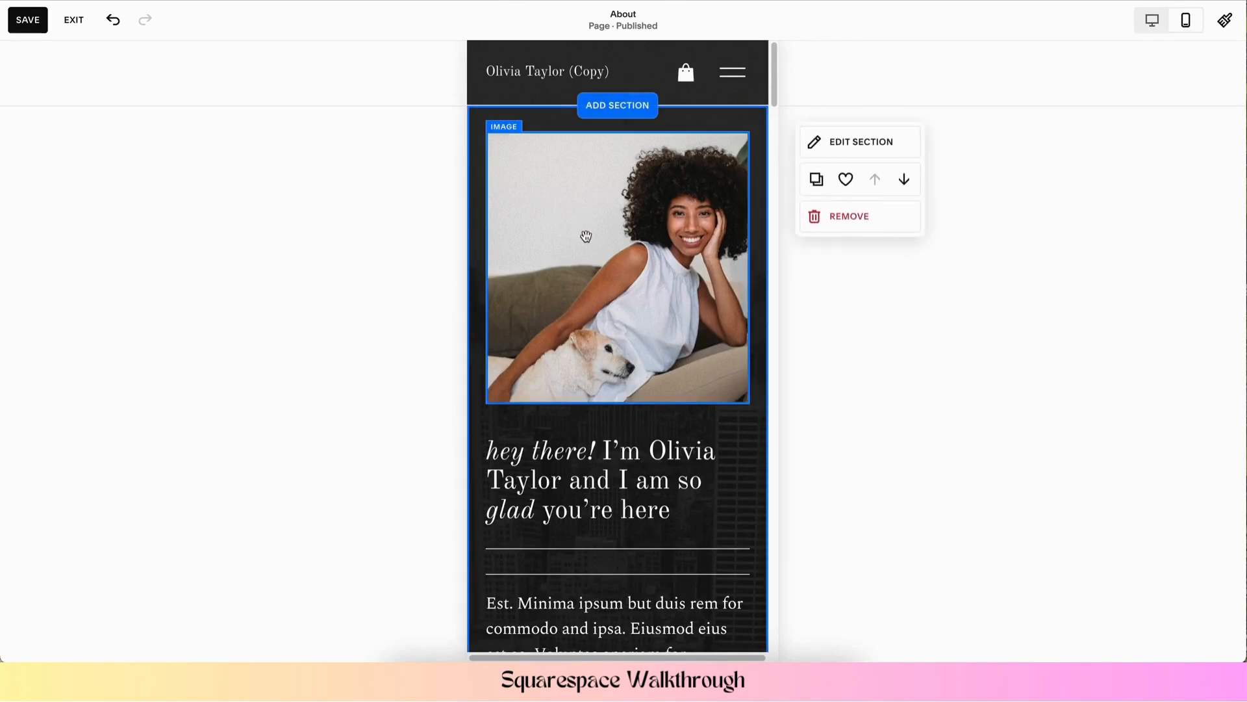
scroll(598, 357, down, 7)
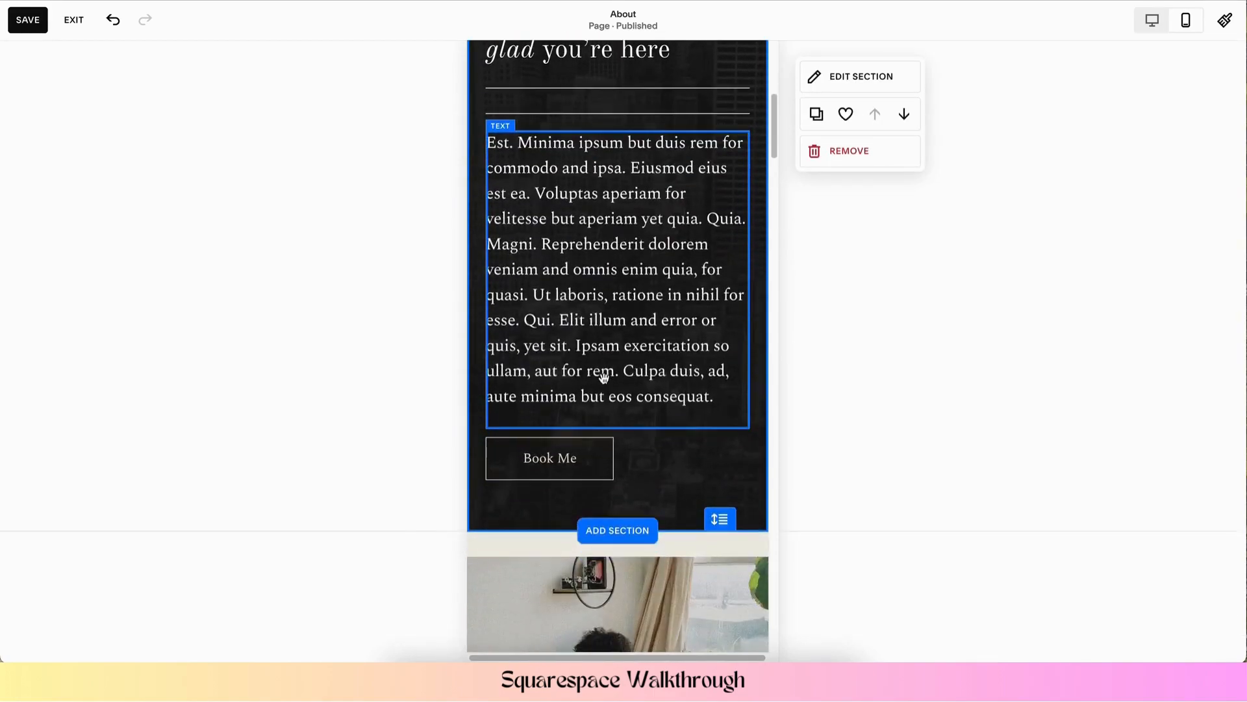
scroll(603, 377, down, 10)
scroll(603, 396, up, 15)
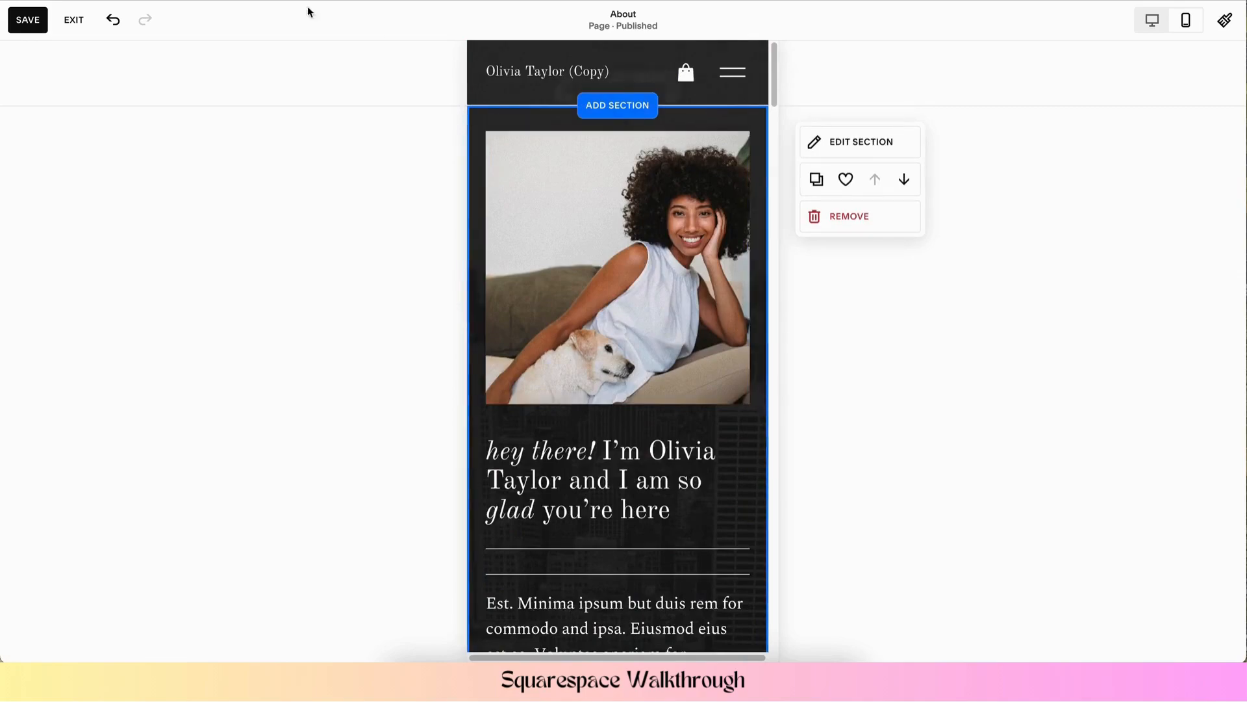